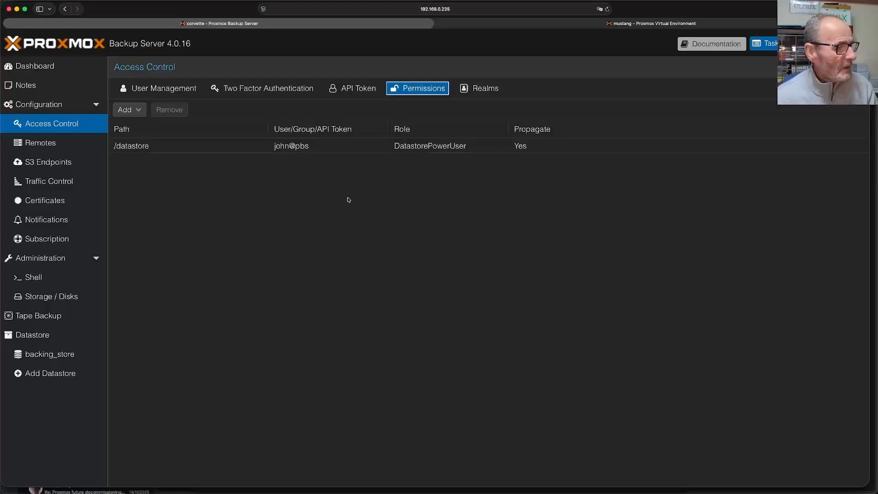
- Show the server's disks: the NVMe drive and 1 TB /dev/sda with its mounted ext4 partition
{"action": "left_click", "coordinate": [68, 298]}
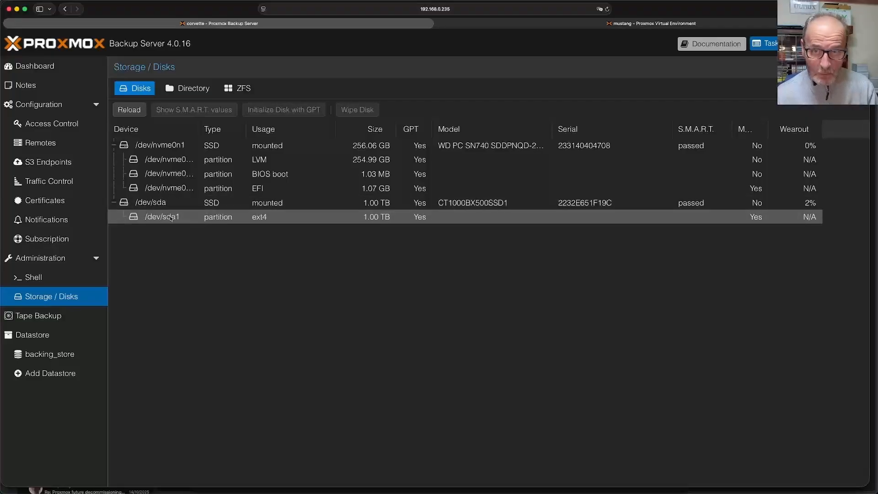
- View the backing_store summary (52.49 of 933.32 GB used) after checking Prune & GC Jobs
{"action": "left_click", "coordinate": [76, 357]}
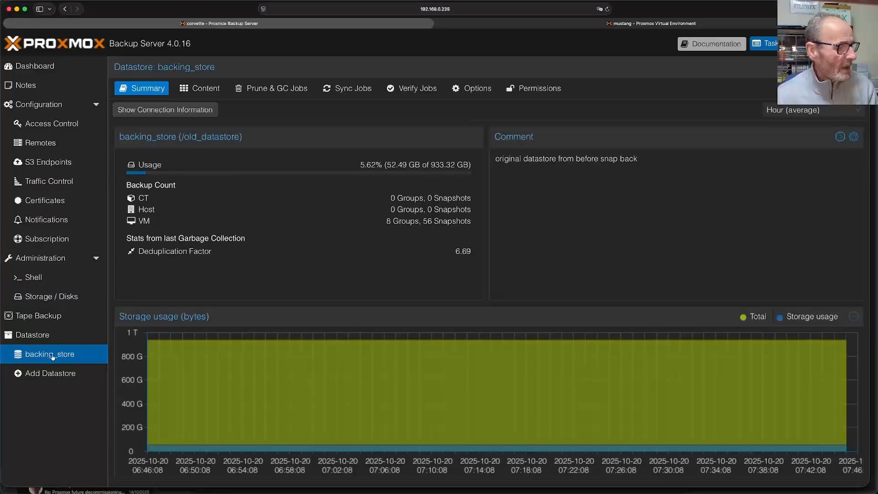
{"action": "left_click", "coordinate": [45, 334]}
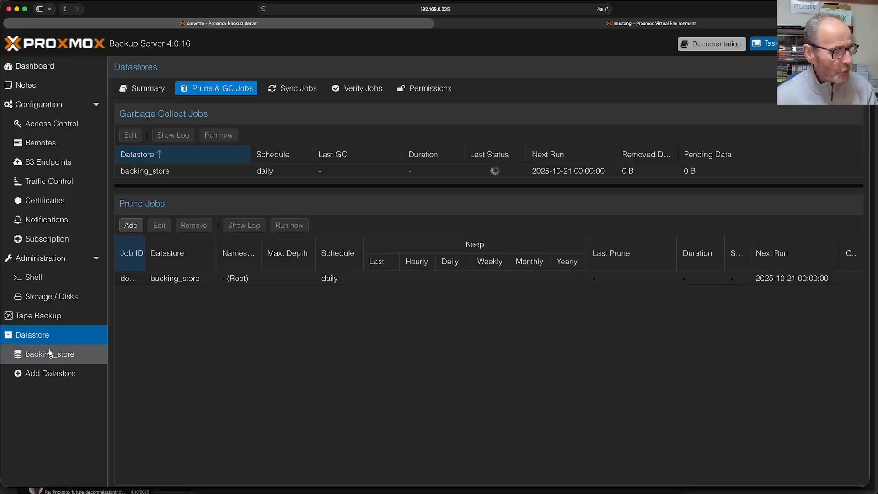
{"action": "left_click", "coordinate": [51, 353]}
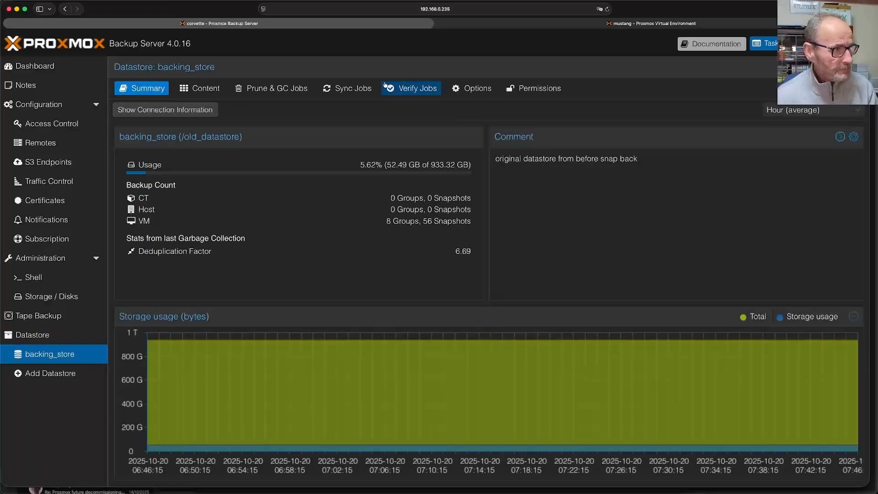
- List backing_store's groups vm/100–vm/107, expanding vm/100 and vm/101 to view their 7 snapshots
{"action": "left_click", "coordinate": [205, 89]}
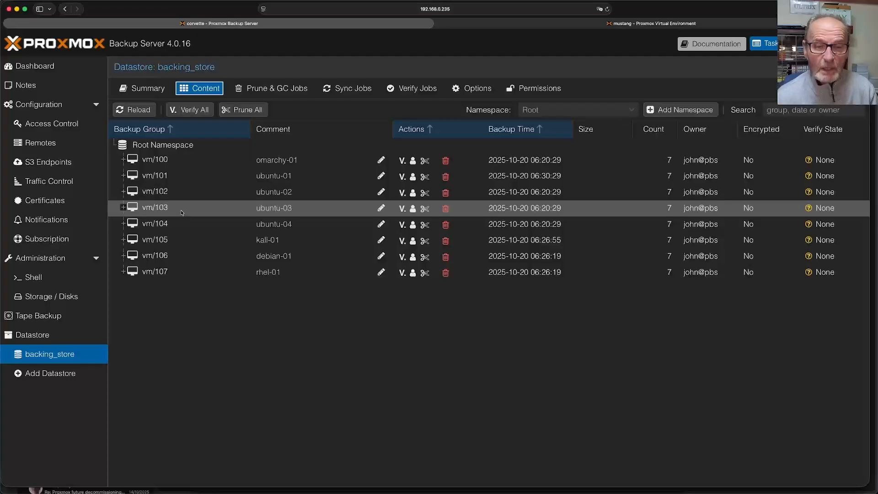
{"action": "left_click", "coordinate": [123, 159]}
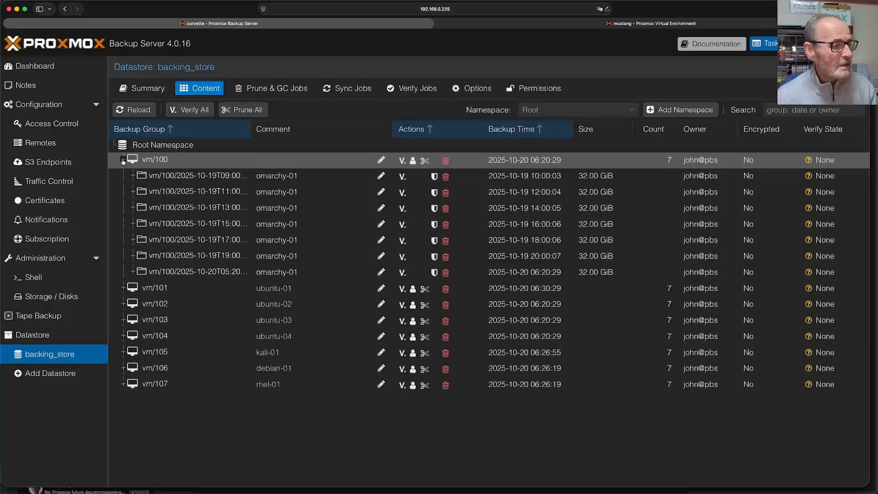
{"action": "left_click", "coordinate": [122, 288]}
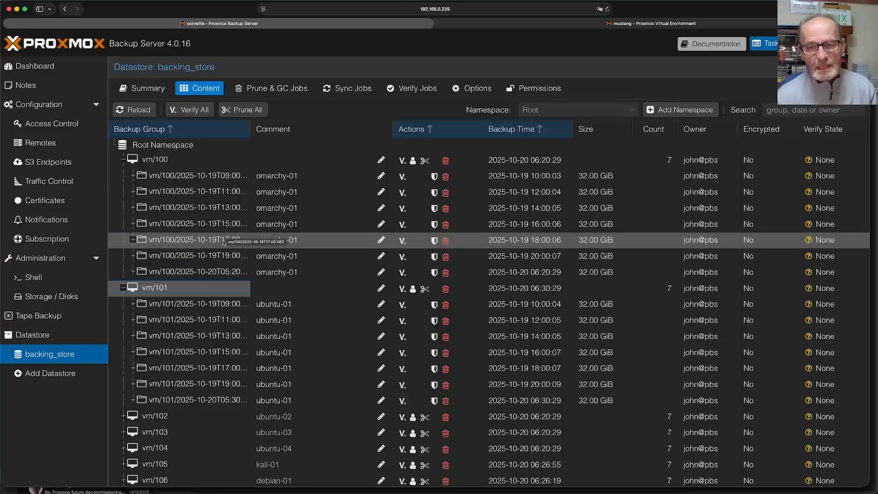
{"action": "left_click", "coordinate": [123, 160]}
{"action": "left_click", "coordinate": [124, 176]}
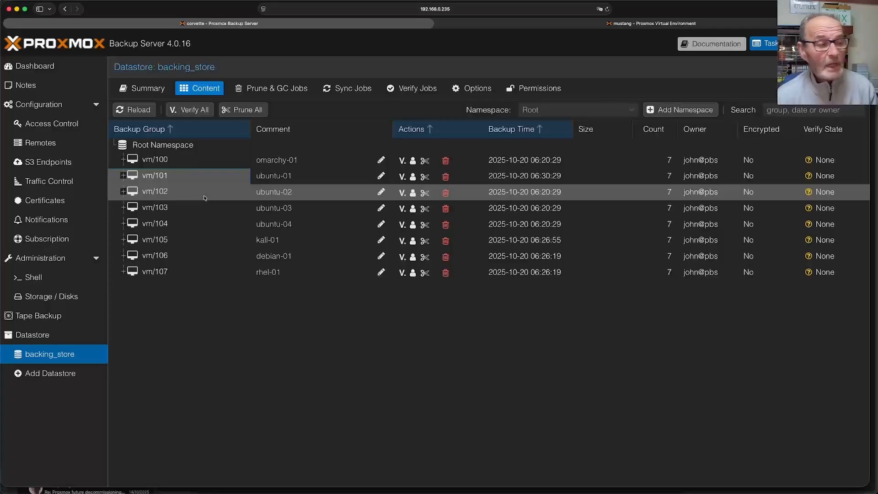
- Check the disk list and user accounts, then go to the Proxmox VE login page
{"action": "left_click", "coordinate": [62, 301]}
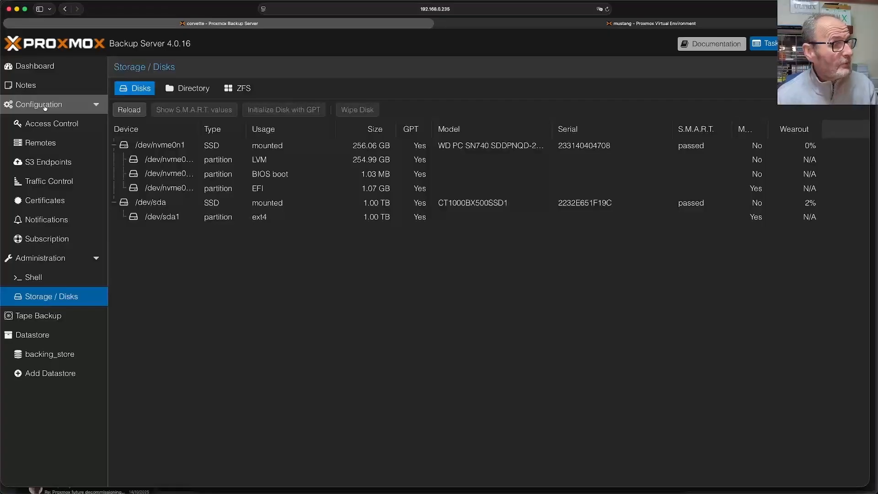
{"action": "left_click", "coordinate": [52, 125]}
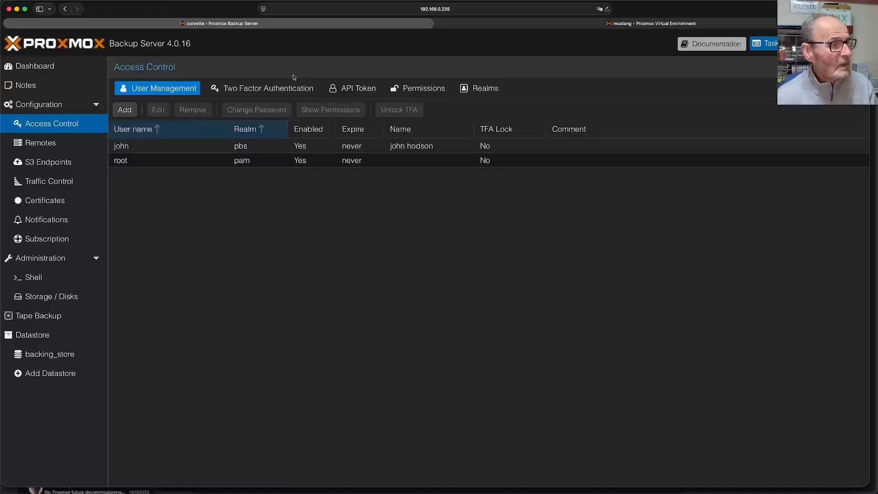
{"action": "left_click", "coordinate": [472, 26]}
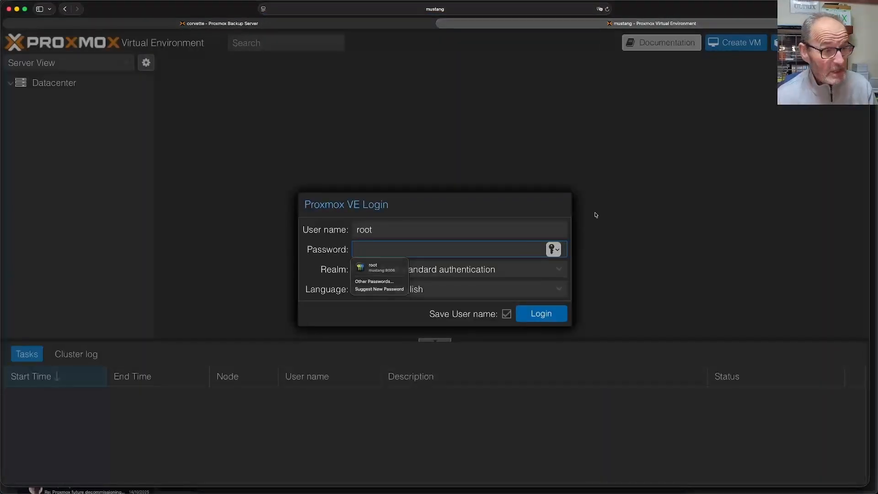
- Log in to the Proxmox VE cluster with the saved credentials and dismiss the subscription notice
{"action": "left_click", "coordinate": [366, 269]}
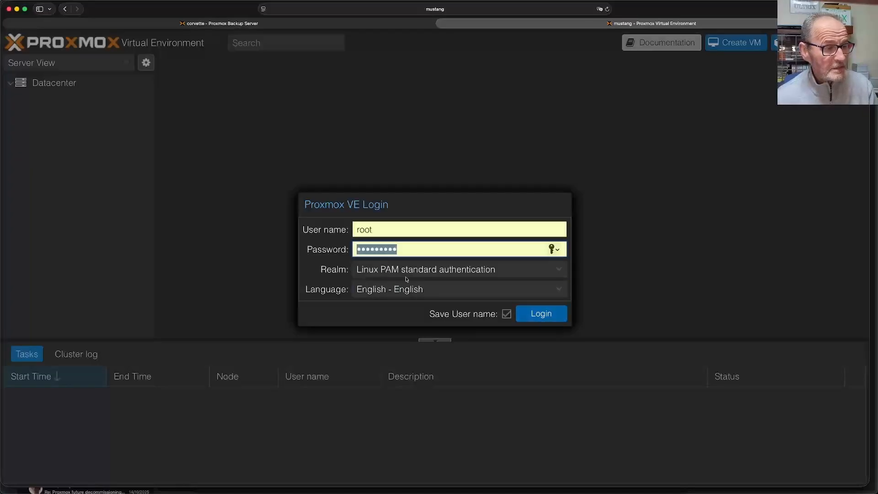
{"action": "left_click", "coordinate": [540, 315]}
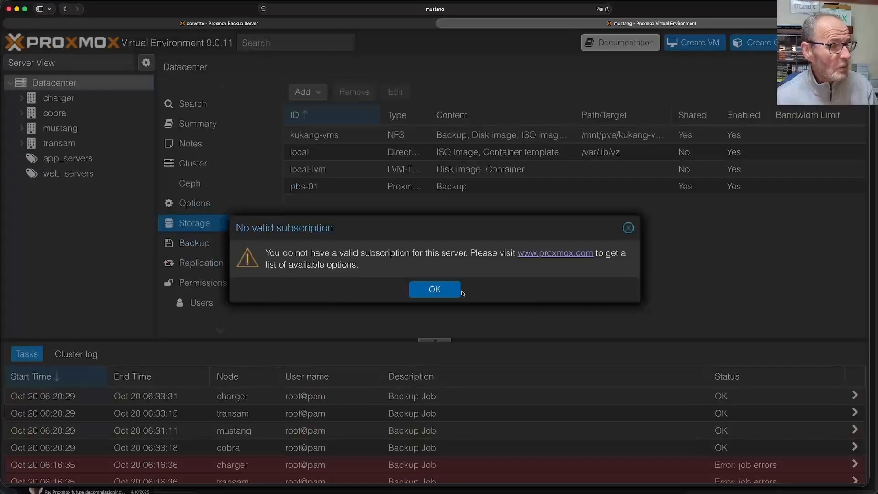
{"action": "left_click", "coordinate": [445, 289]}
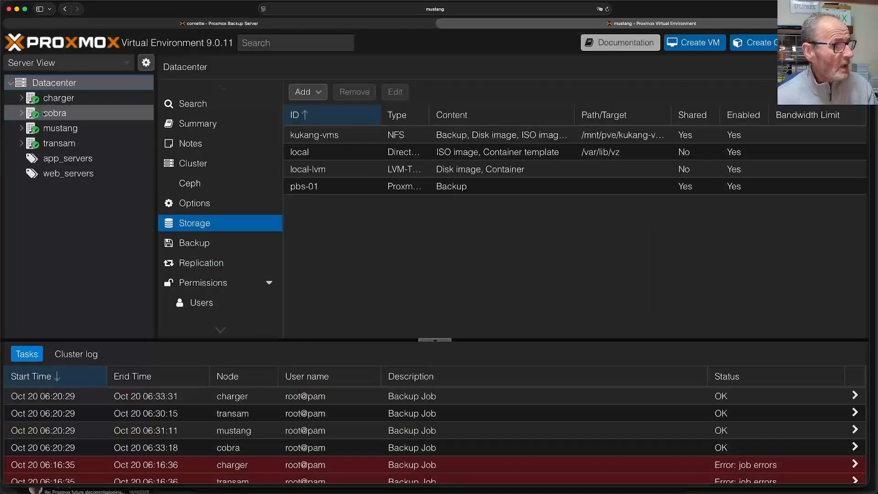
- Expand and collapse the charger, cobra, mustang and transam nodes to see their VMs and pbs-01 storage
{"action": "left_click", "coordinate": [22, 98]}
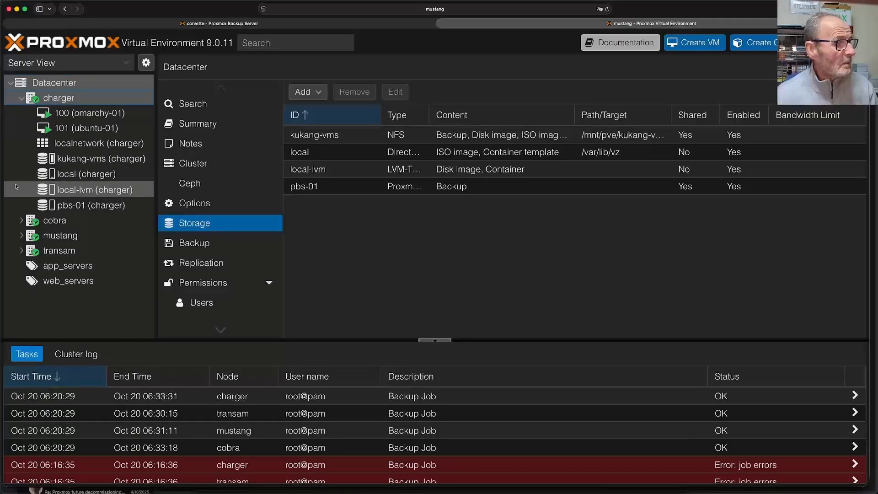
{"action": "left_click", "coordinate": [21, 221]}
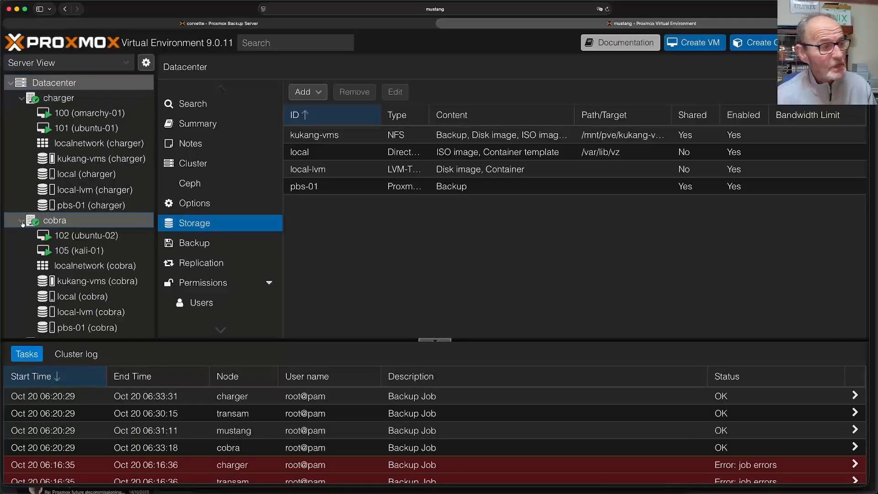
{"action": "scroll", "coordinate": [22, 224], "scroll_direction": "down", "scroll_amount": 3}
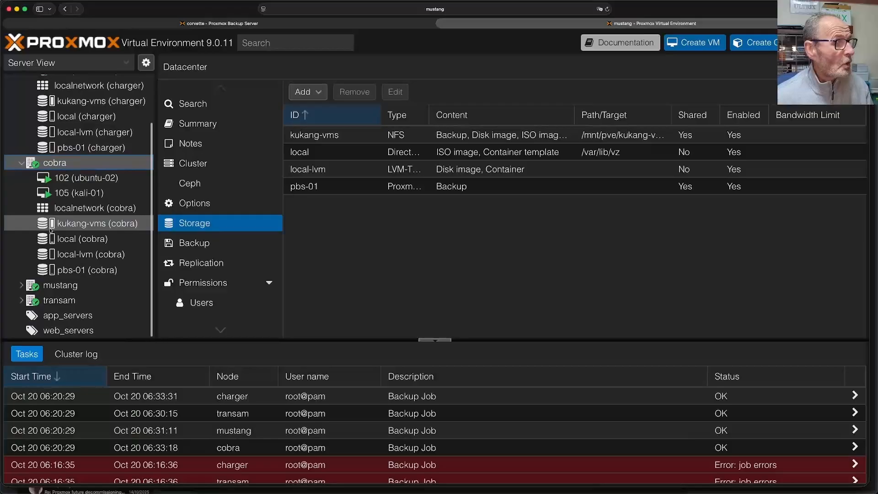
{"action": "left_click", "coordinate": [21, 285]}
{"action": "scroll", "coordinate": [46, 293], "scroll_direction": "down", "scroll_amount": 5}
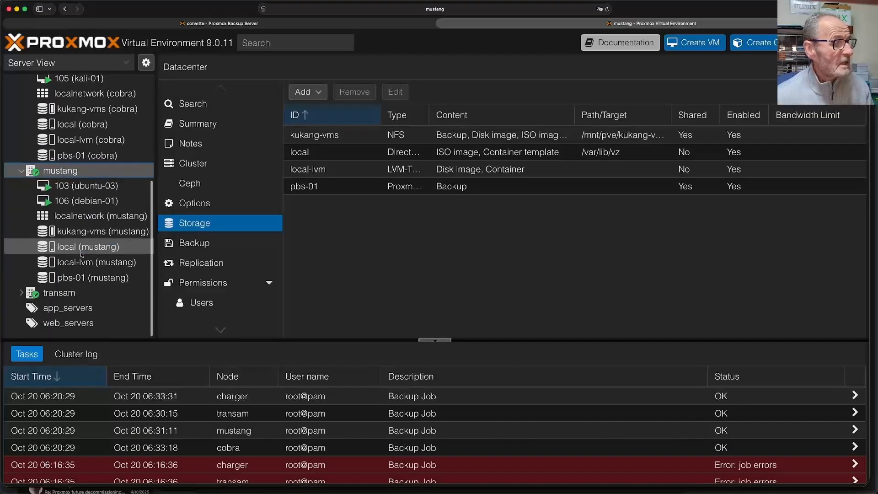
{"action": "left_click", "coordinate": [22, 300]}
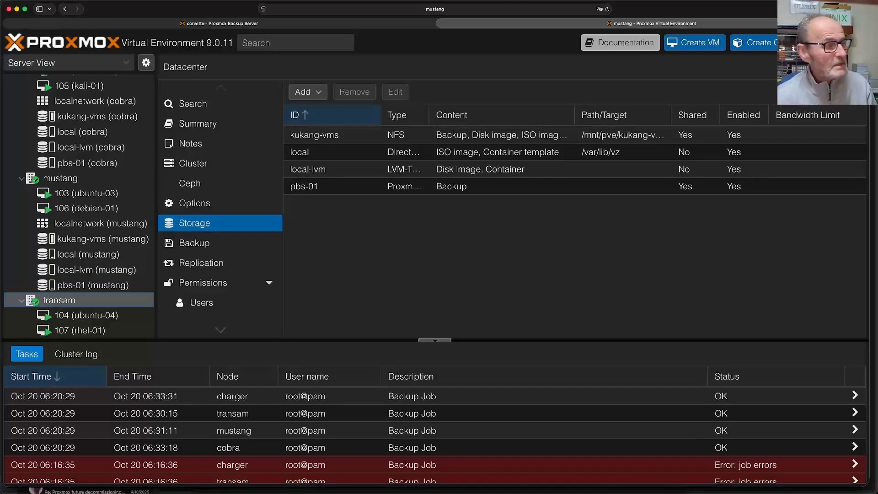
{"action": "left_click", "coordinate": [23, 178]}
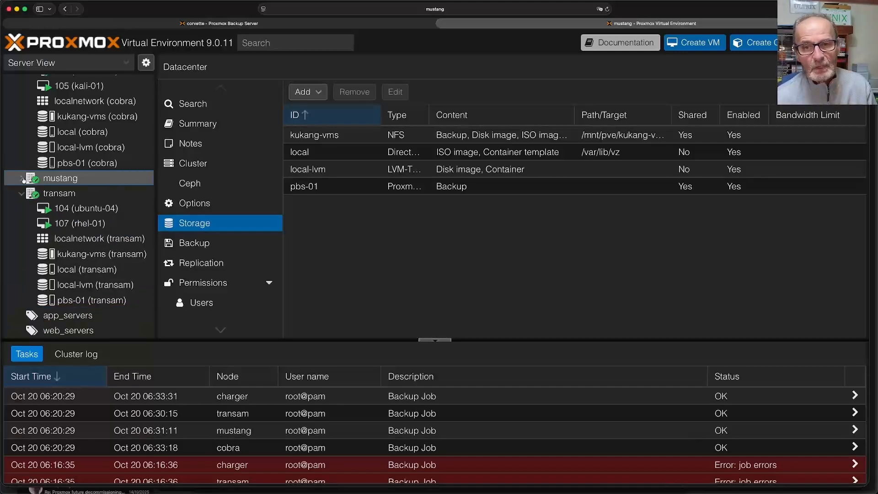
{"action": "left_click", "coordinate": [22, 196]}
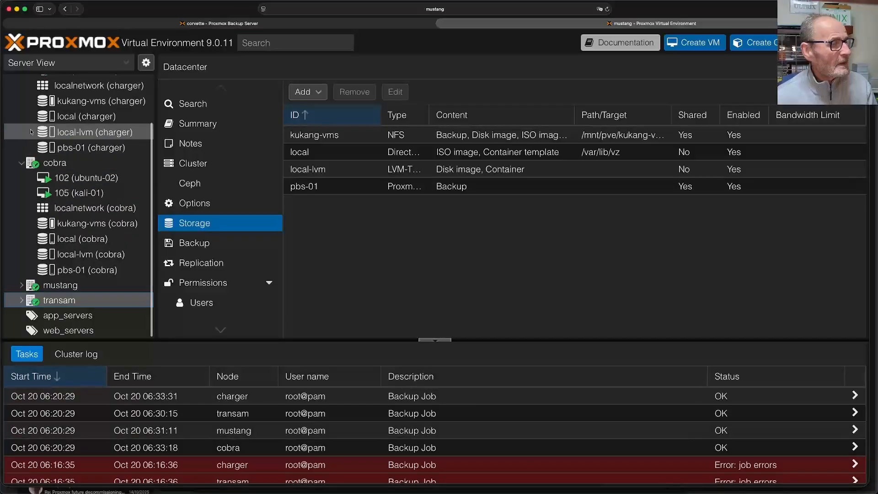
{"action": "left_click", "coordinate": [22, 165]}
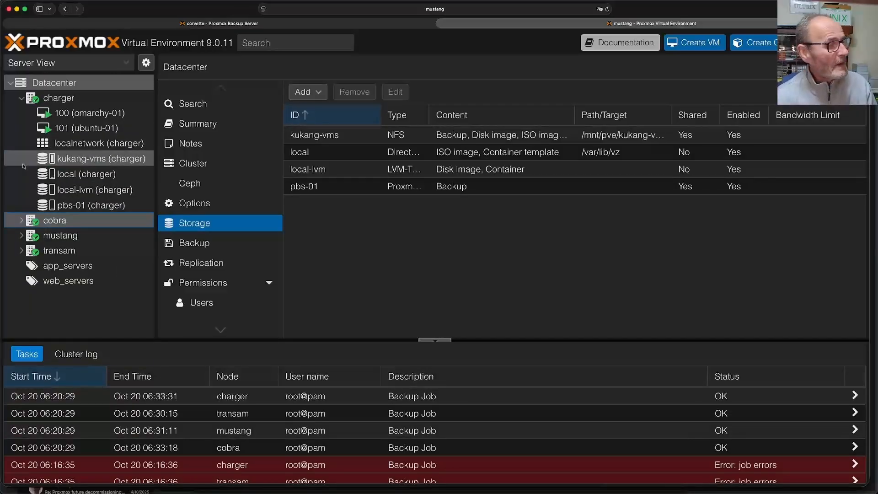
{"action": "left_click", "coordinate": [71, 115]}
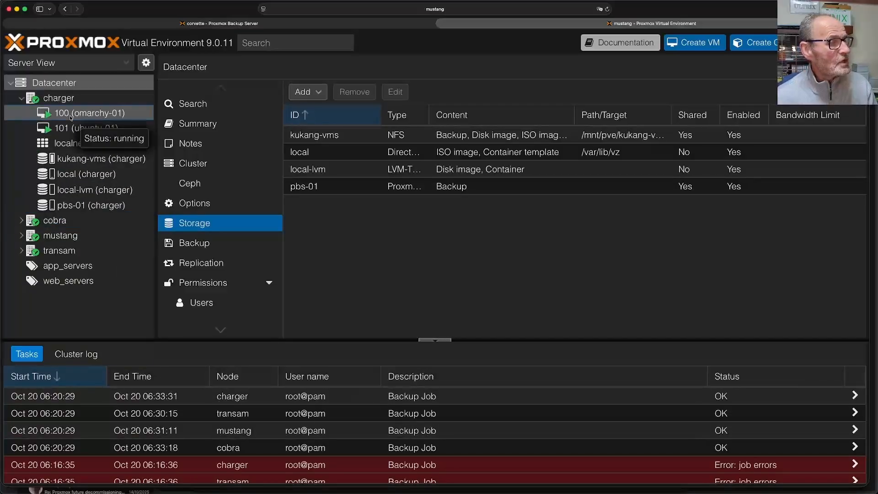
- Show VM 101 (ubuntu-01)'s seven 34.36 GB backups by choosing pbs-01 as the Backup storage
{"action": "left_click", "coordinate": [205, 210]}
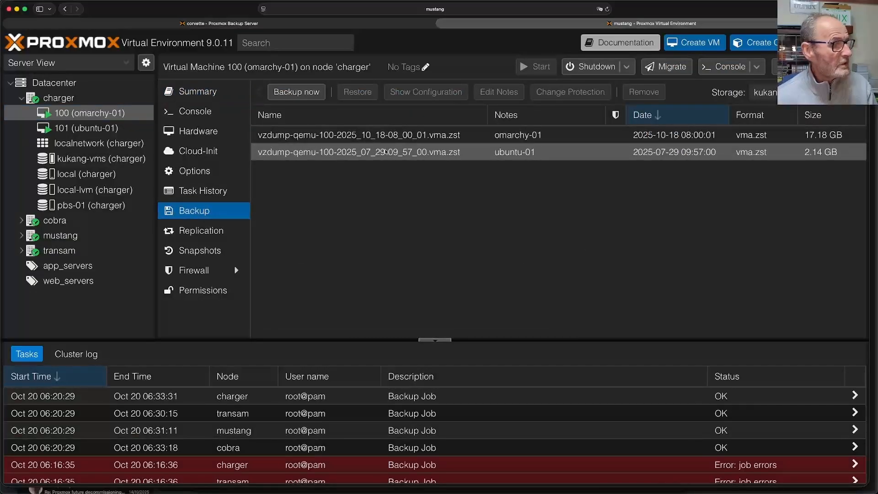
{"action": "left_click", "coordinate": [104, 129]}
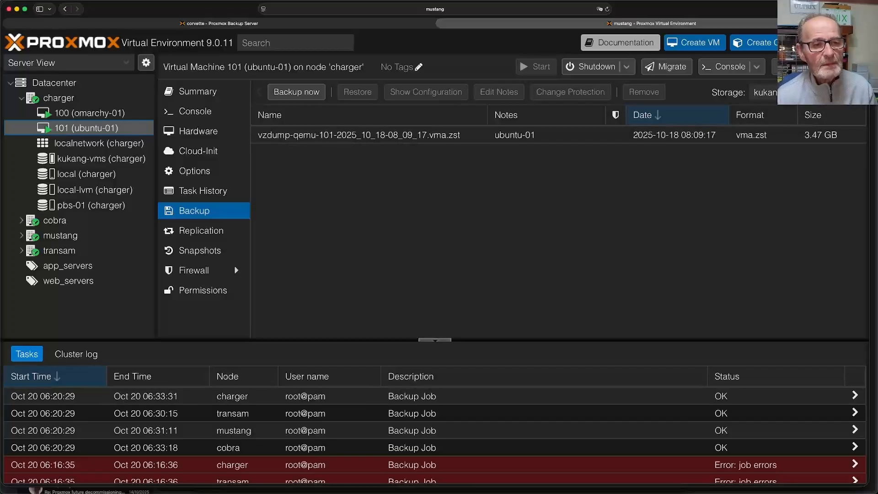
{"action": "left_click", "coordinate": [859, 92]}
{"action": "left_click", "coordinate": [845, 92]}
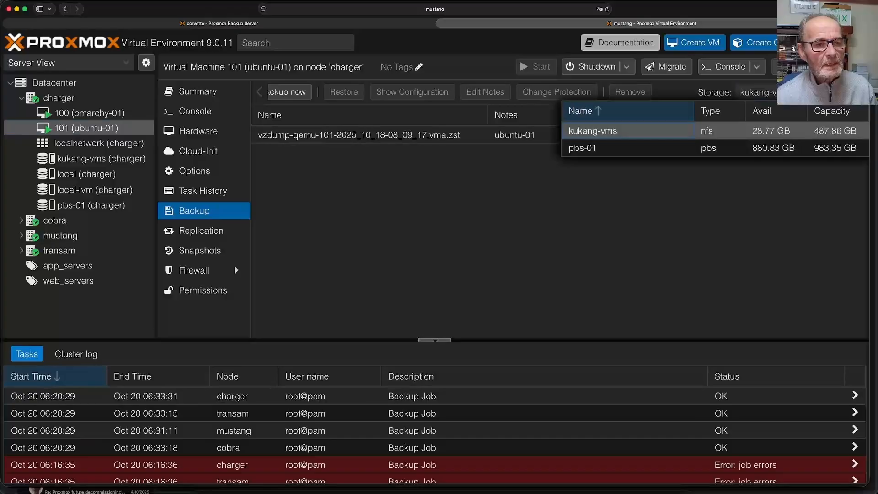
{"action": "left_click", "coordinate": [668, 152]}
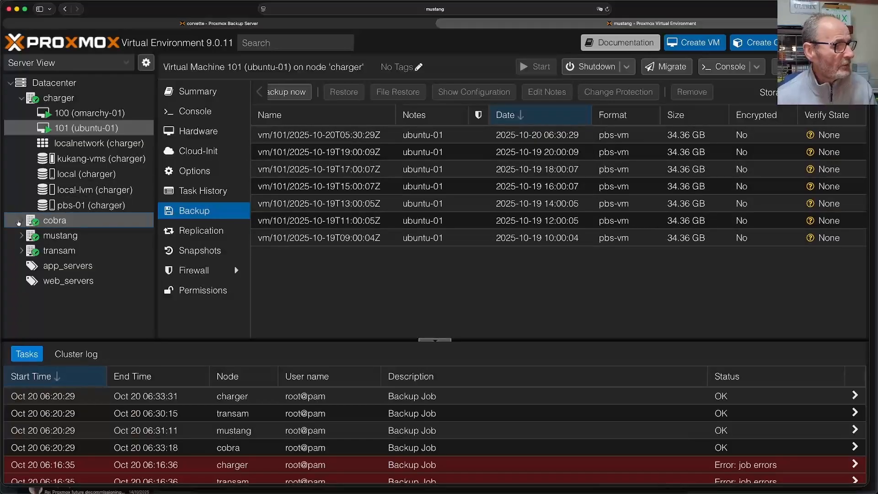
- Under the cobra node, show VM 102 (ubuntu-02)'s backups from the pbs-01 storage
{"action": "left_click", "coordinate": [21, 220]}
{"action": "left_click", "coordinate": [59, 236]}
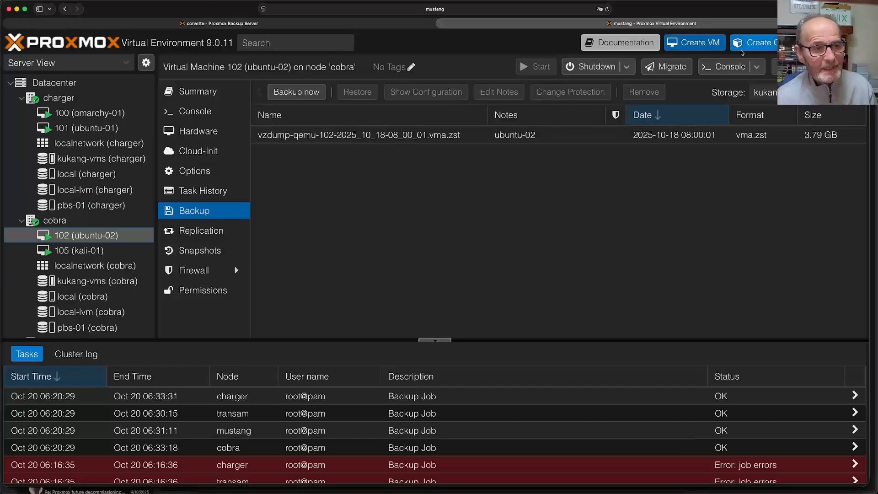
{"action": "left_click", "coordinate": [814, 92]}
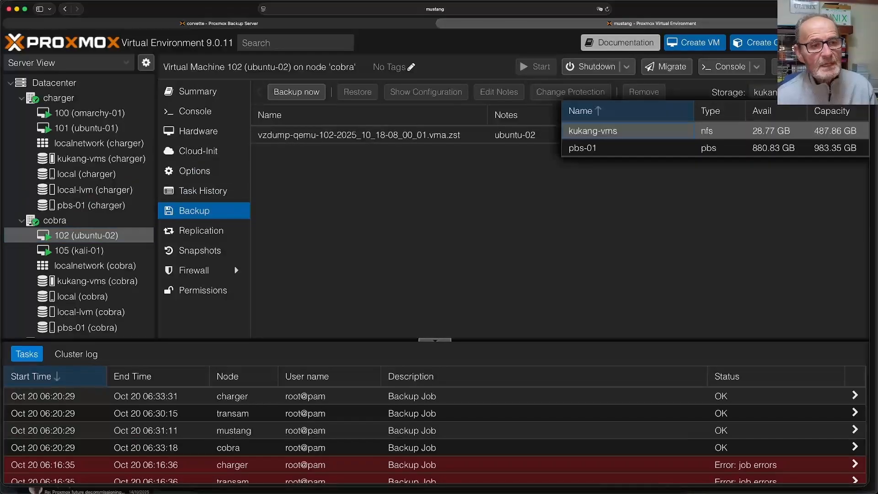
{"action": "left_click", "coordinate": [838, 148]}
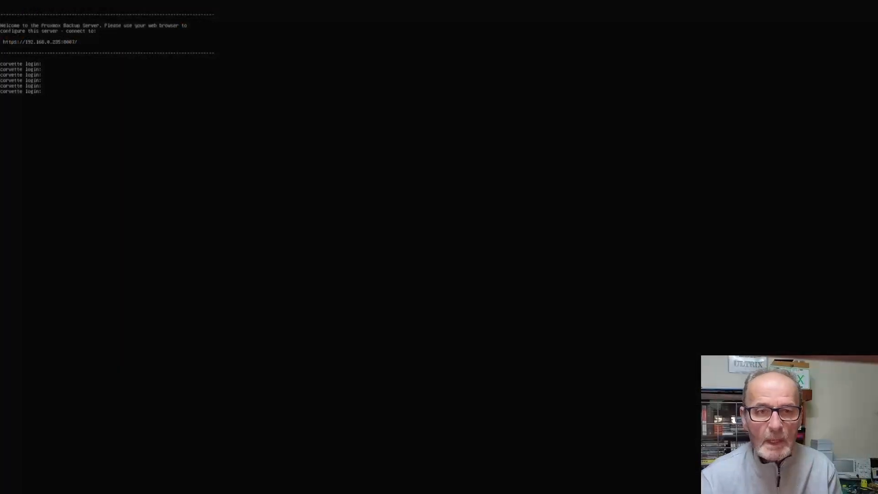
- Repeat the corvette login prompt in the Proxmox Backup Server console
{"action": "key", "text": "Return"}
{"action": "key", "text": "Return"}
{"action": "key", "text": "Return"}
{"action": "key", "text": "Return"}
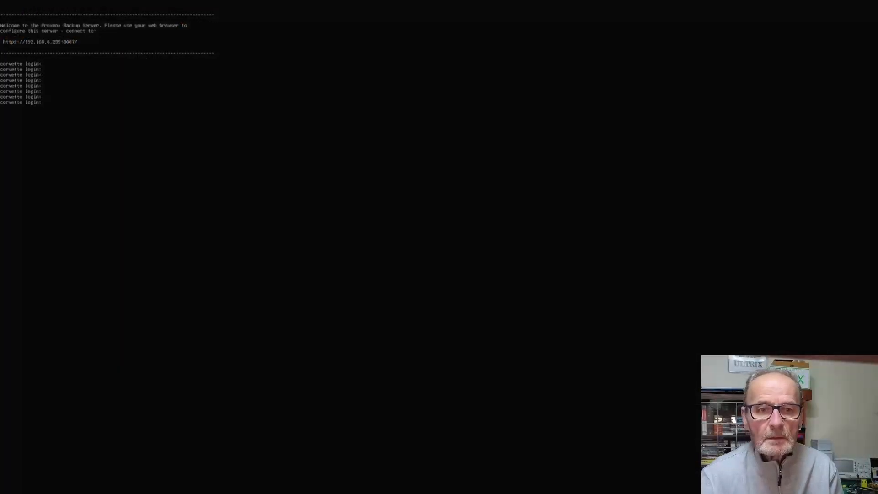
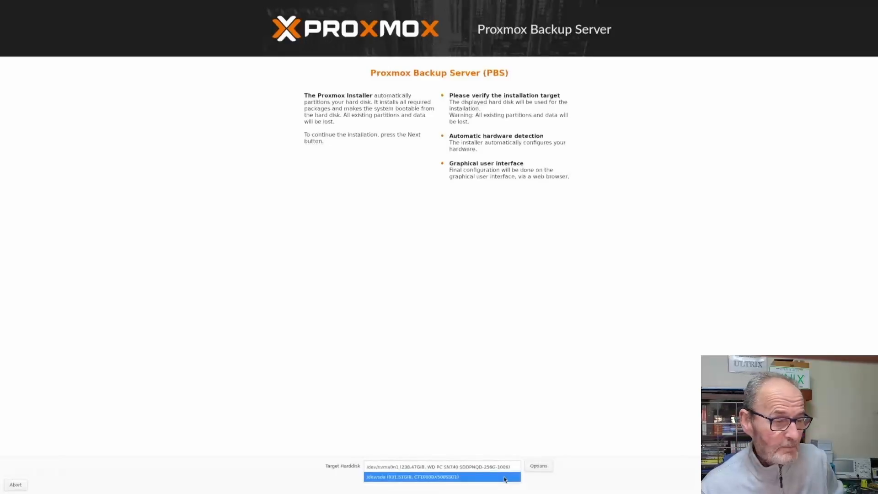
- Target the 238 GiB /dev/nvme0n1 disk with an ext4 filesystem and proceed to location settings
{"action": "left_click", "coordinate": [501, 467]}
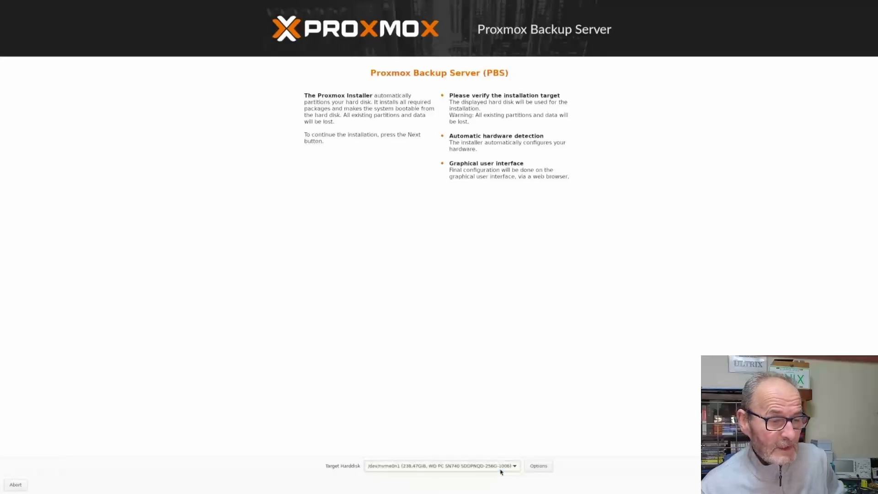
{"action": "left_click", "coordinate": [539, 467]}
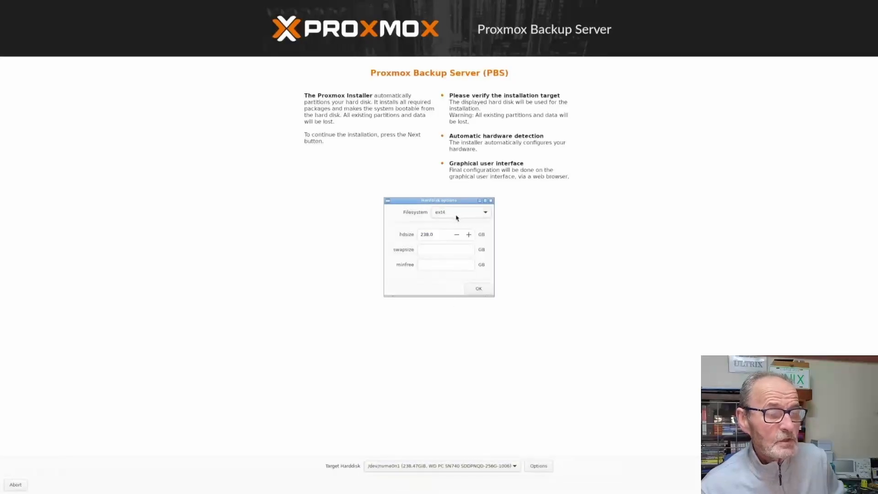
{"action": "left_click", "coordinate": [471, 217]}
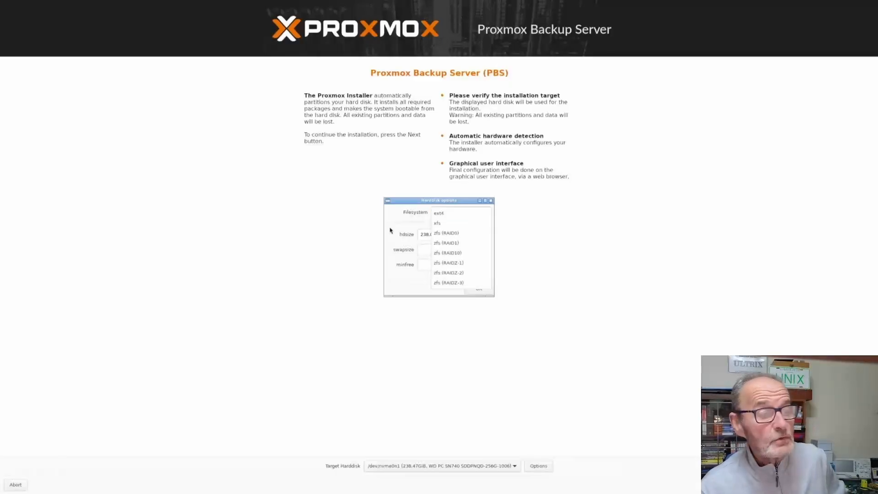
{"action": "left_click", "coordinate": [446, 214]}
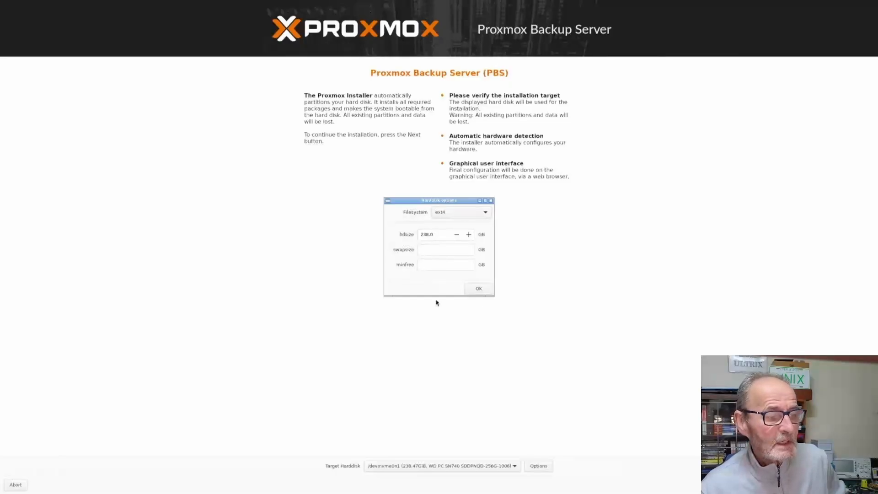
{"action": "left_click", "coordinate": [480, 288]}
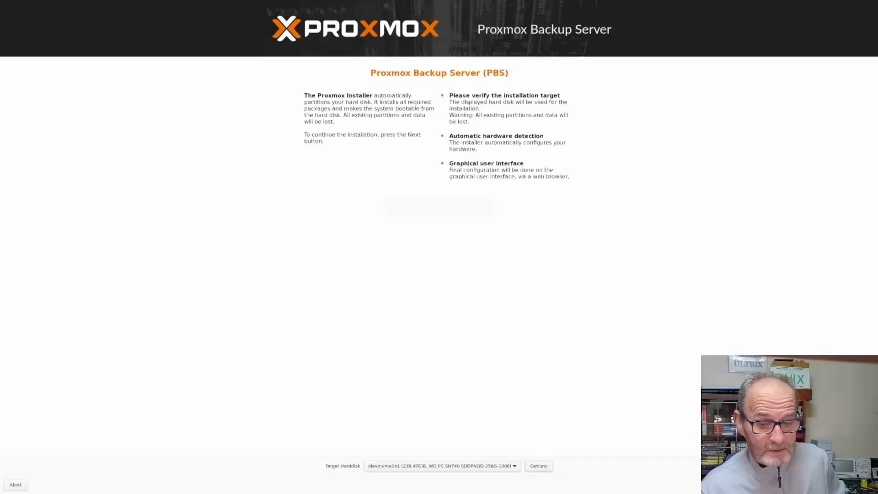
{"action": "left_click", "coordinate": [863, 485]}
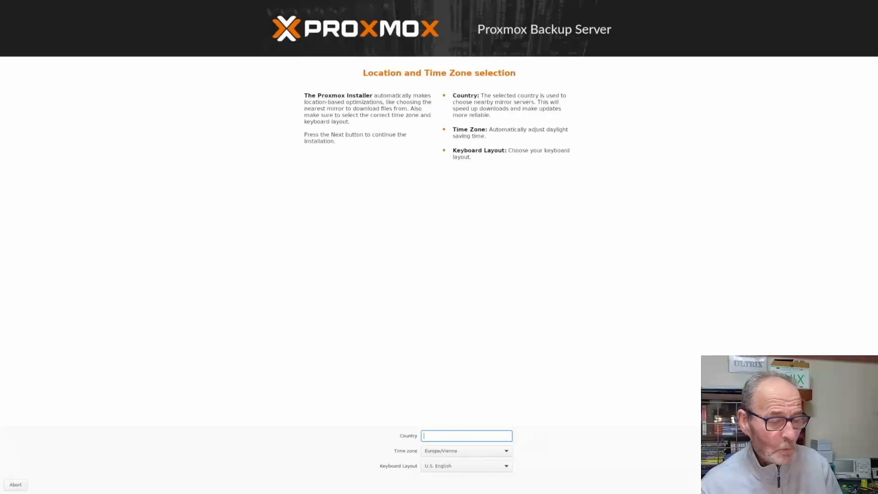
- Set the country to United Kingdom with Europe/London time zone
{"action": "type", "text": "United Kingdom"}
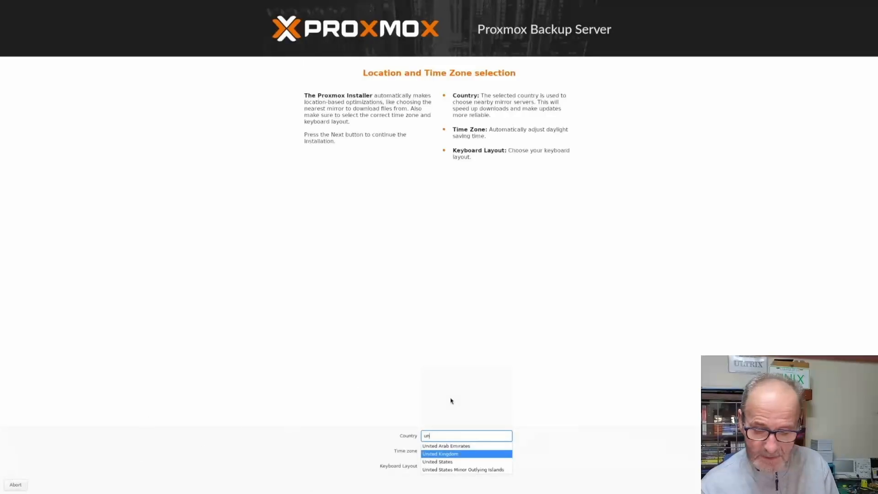
{"action": "key", "text": "Return"}
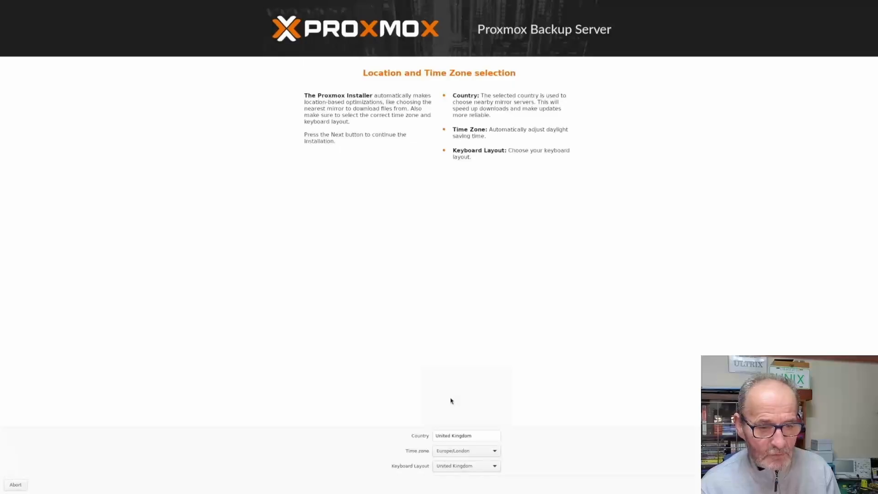
{"action": "key", "text": "Return"}
- Enter and confirm the root password and fill in the admin e-mail address
{"action": "type", "text": "*******"}
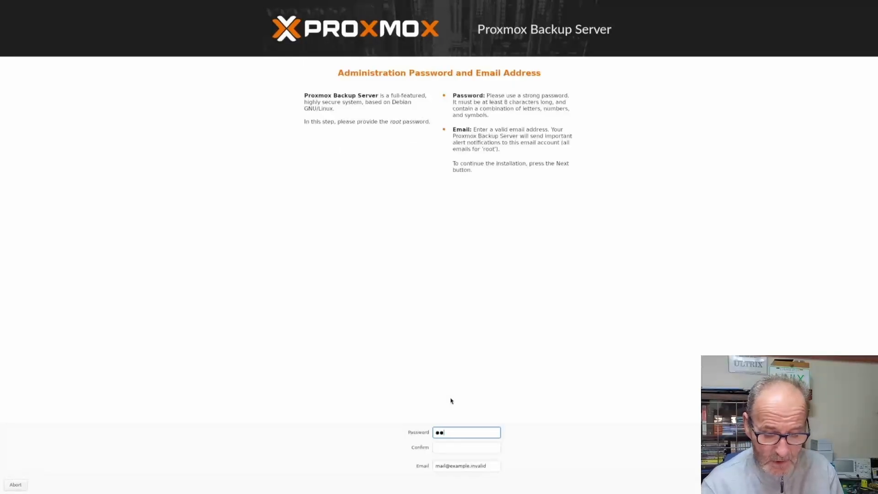
{"action": "type", "text": "**"}
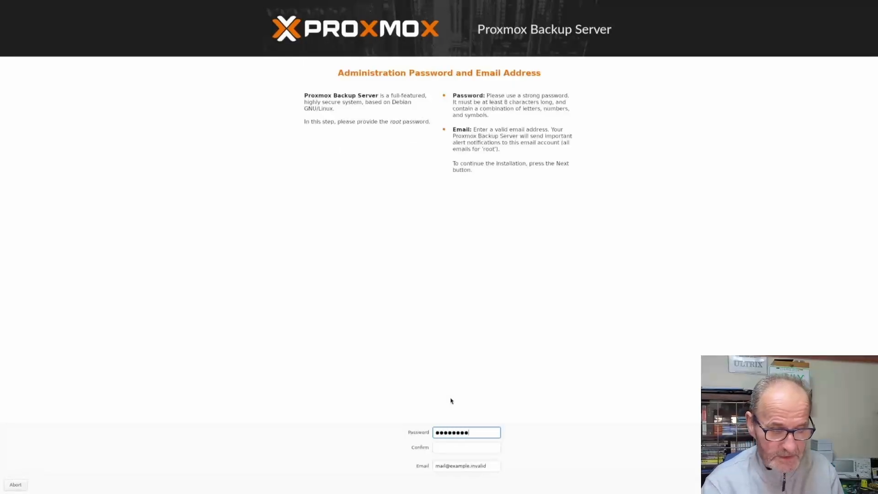
{"action": "key", "text": "Tab"}
{"action": "type", "text": "*********"}
{"action": "key", "text": "Tab"}
{"action": "type", "text": "john@ex"}
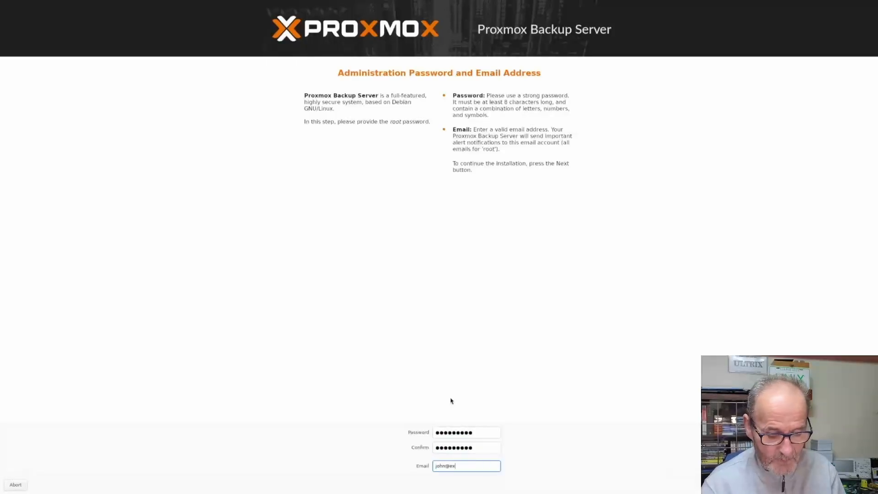
{"action": "type", "text": "ample.com"}
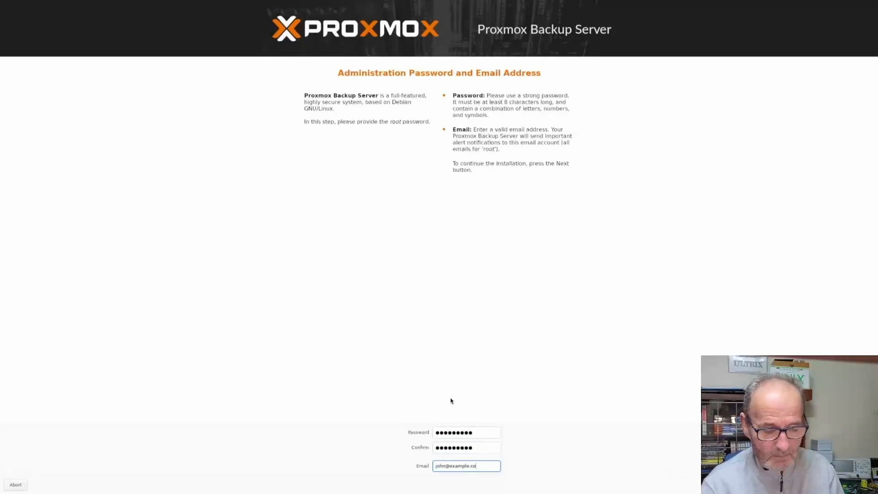
{"action": "key", "text": "Tab"}
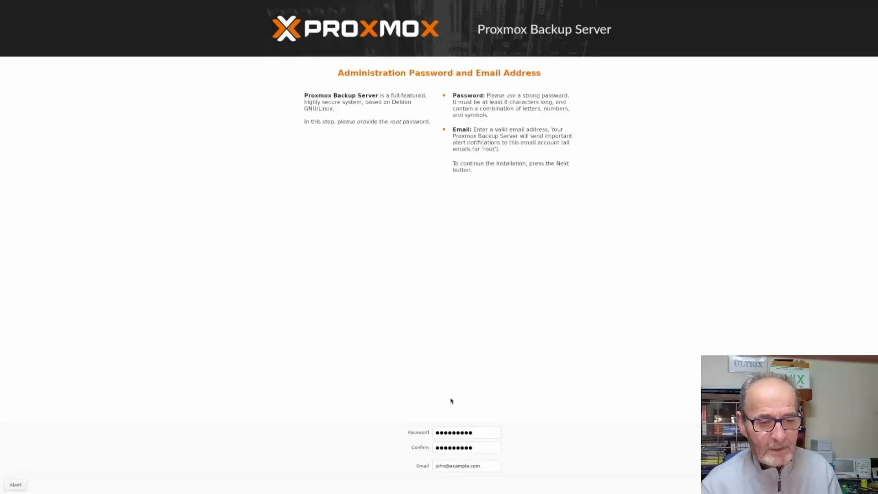
{"action": "key", "text": "Return"}
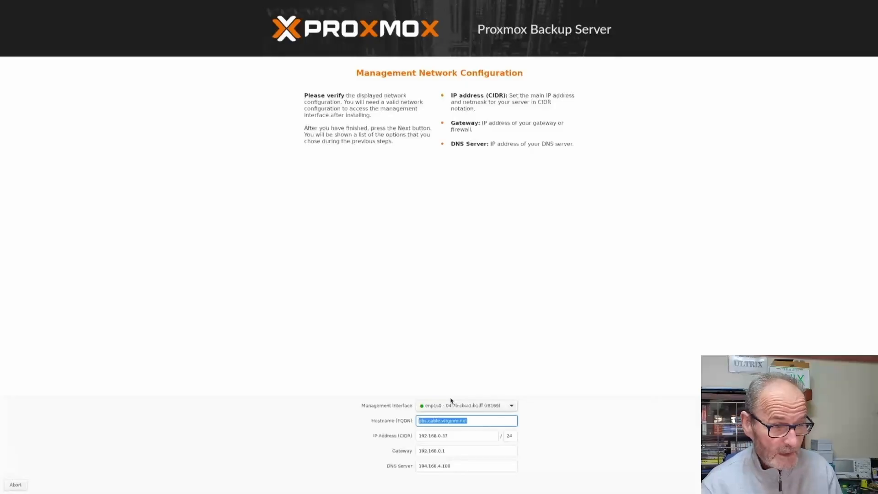
- Set hostname corvette.example.com, IP 192.168.0.235/24, gateway 192.168.0.1 and DNS 9.9.9.9, then view the summary
{"action": "type", "text": "corvet"}
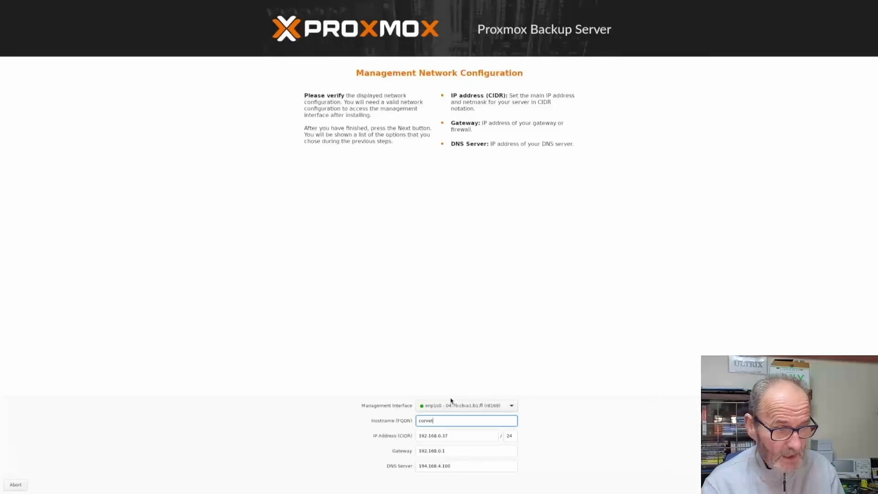
{"action": "type", "text": "te.ex"}
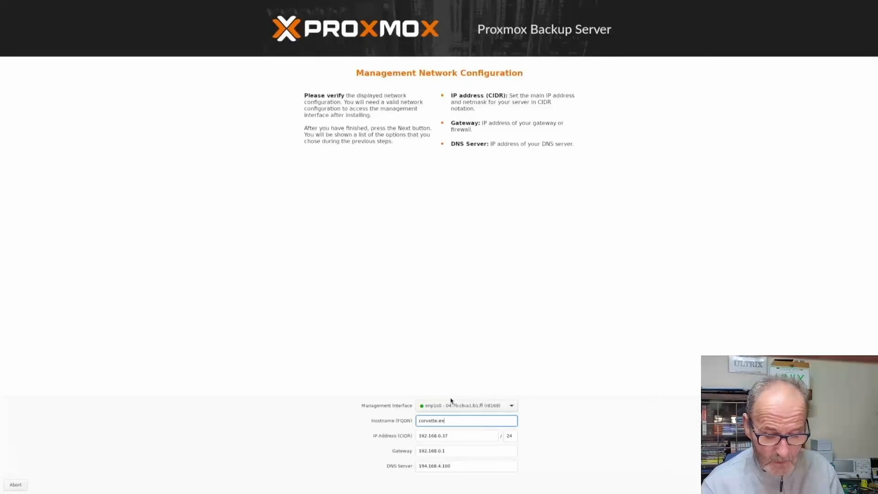
{"action": "type", "text": "ample.com"}
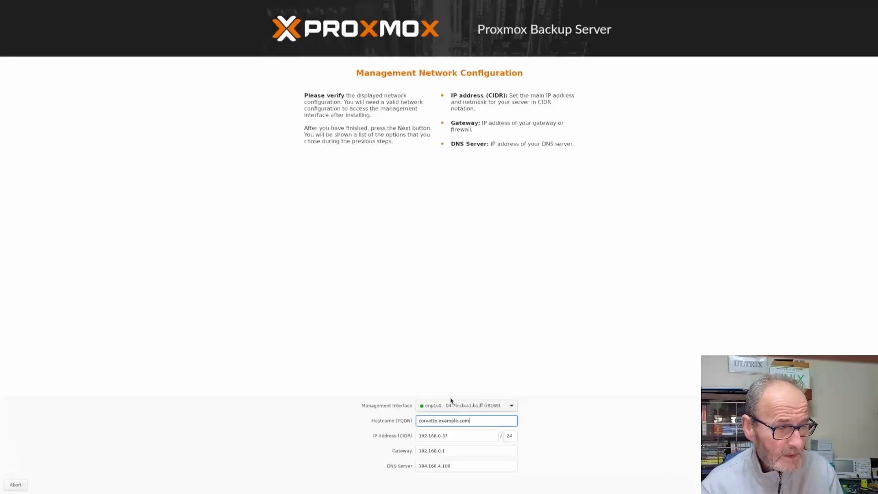
{"action": "key", "text": "Tab"}
{"action": "type", "text": "192.168.0.335"}
{"action": "key", "text": "Tab"}
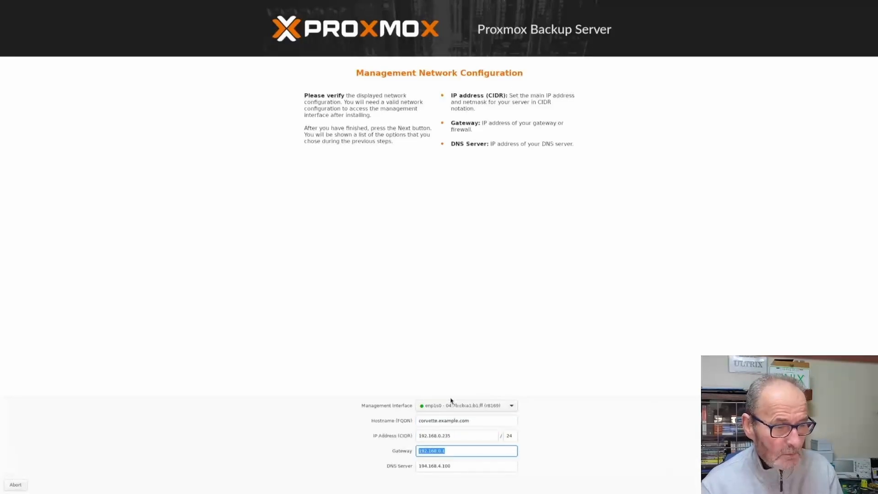
{"action": "key", "text": "Tab"}
{"action": "type", "text": "9.9.9.9"}
{"action": "key", "text": "Tab"}
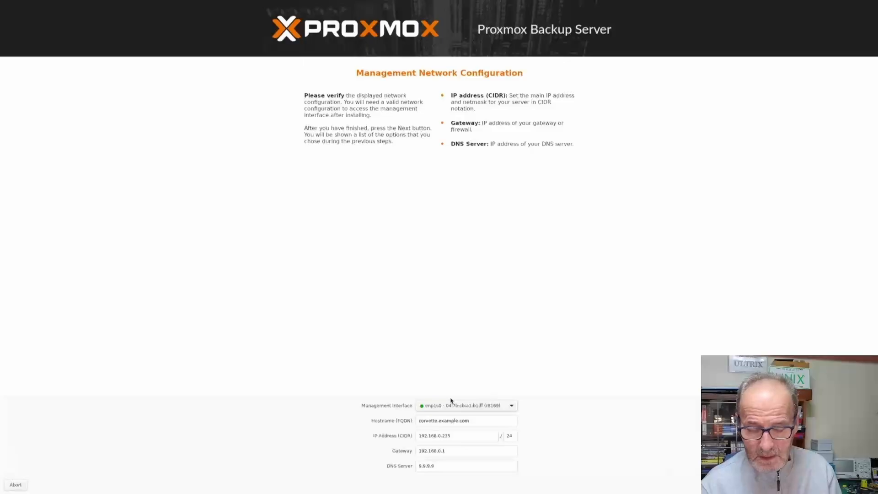
{"action": "key", "text": "Return"}
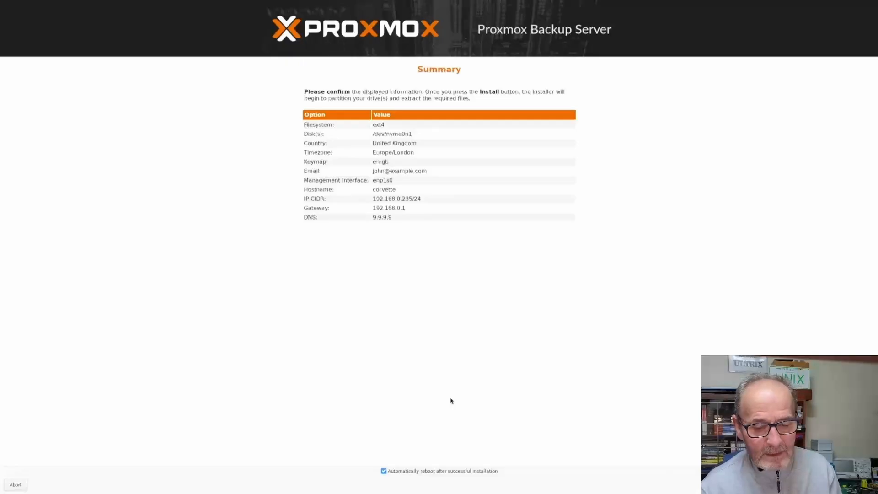
- Install Proxmox Backup Server 4.0.11 from the summary and reach corvette's web dashboard
{"action": "key", "text": "Return"}
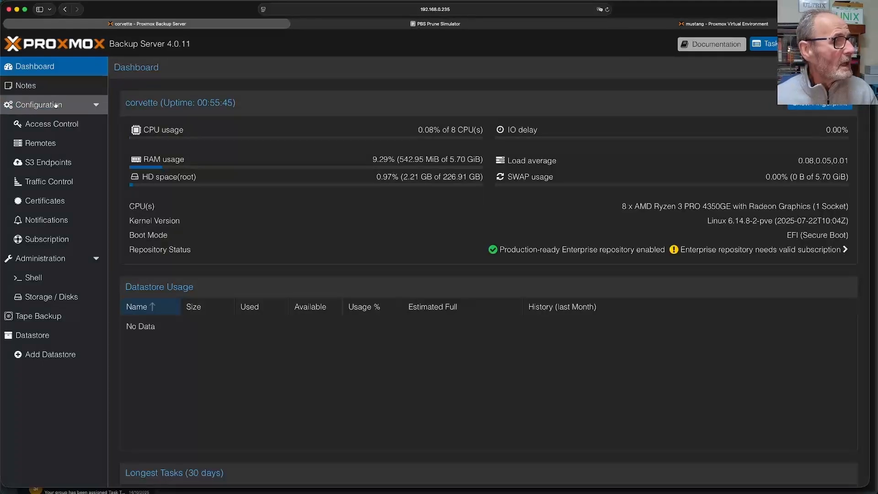
- Browse Access Control and Datastore, then view Storage / Disks with the NVMe and 1 TB /dev/sda drives
{"action": "left_click", "coordinate": [61, 128]}
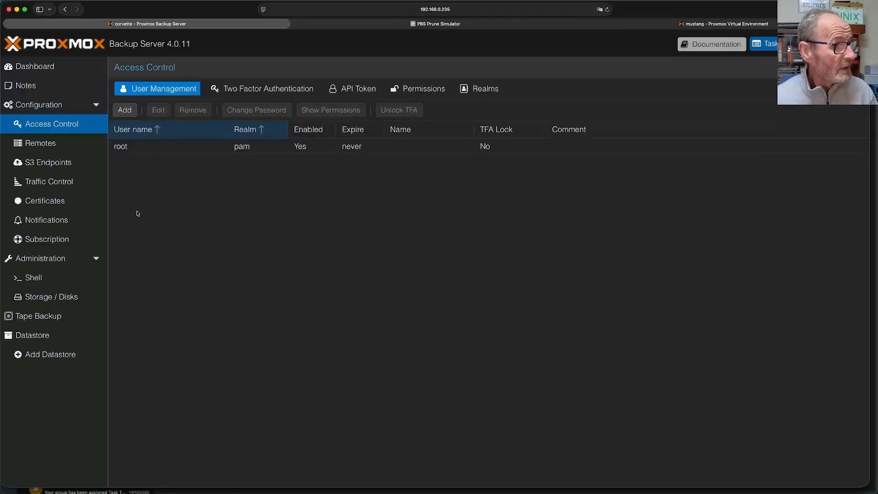
{"action": "left_click", "coordinate": [52, 335]}
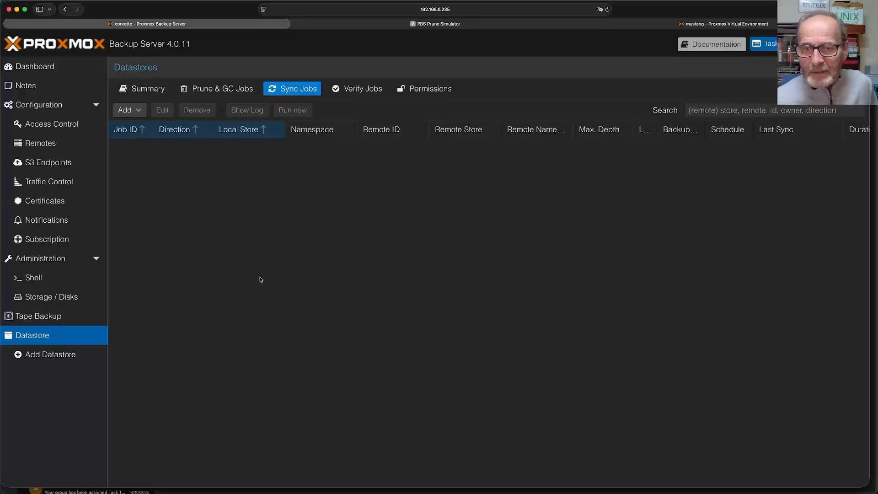
{"action": "left_click", "coordinate": [64, 296]}
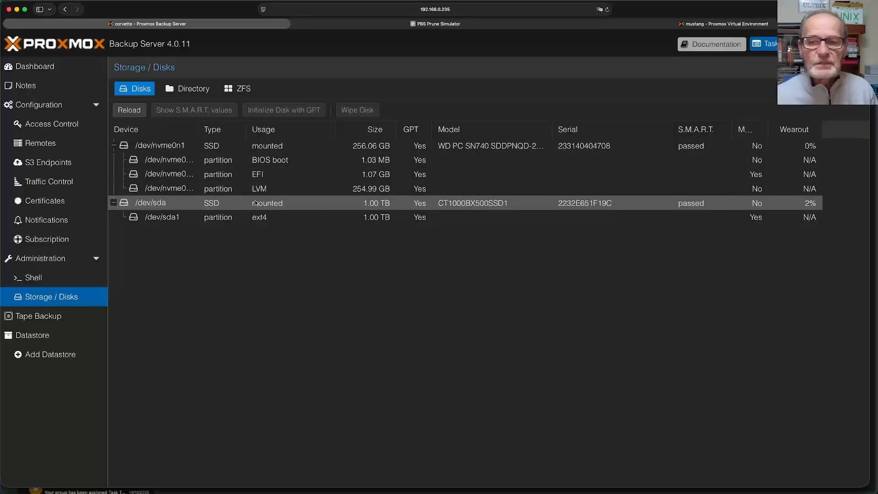
- Reload the disk list and return to the Datastores overview with its empty Sync Jobs list
{"action": "left_click", "coordinate": [134, 111]}
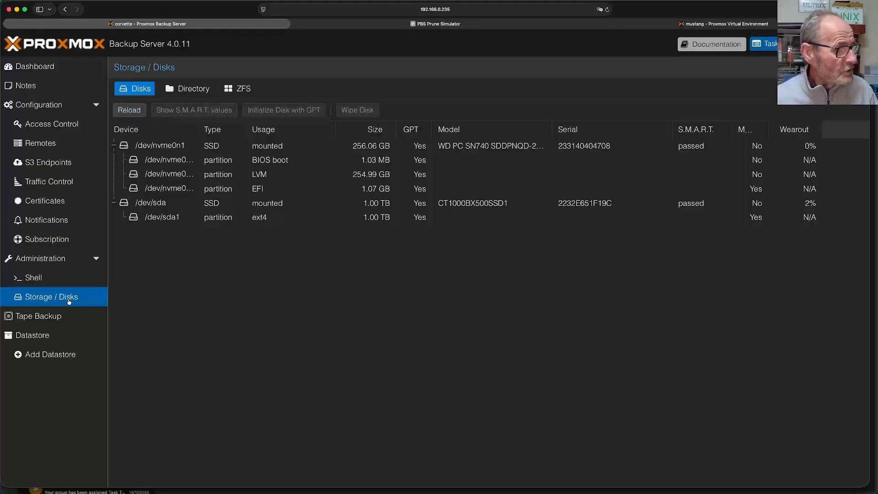
{"action": "left_click", "coordinate": [45, 338]}
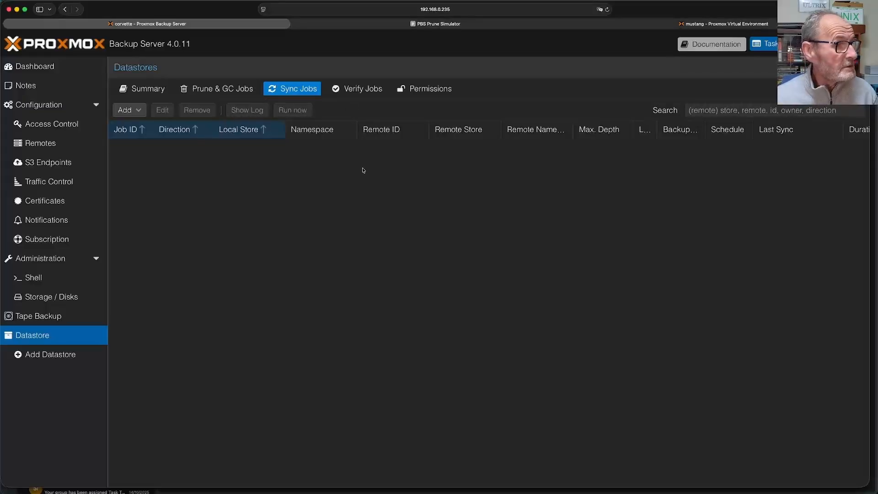
{"action": "left_click", "coordinate": [65, 355]}
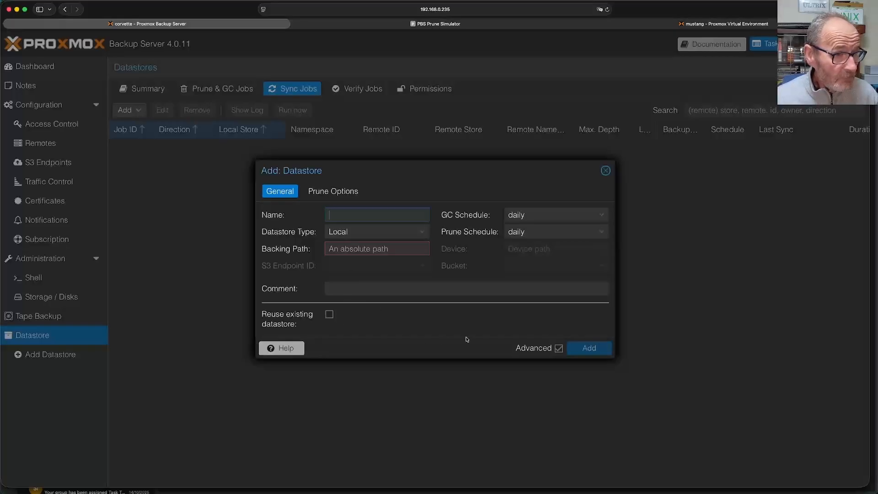
{"action": "left_click", "coordinate": [558, 349]}
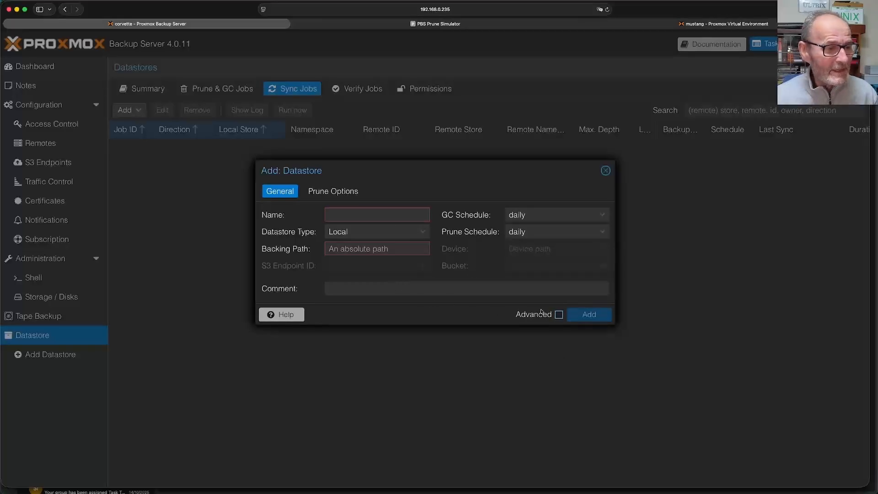
{"action": "left_click", "coordinate": [559, 315]}
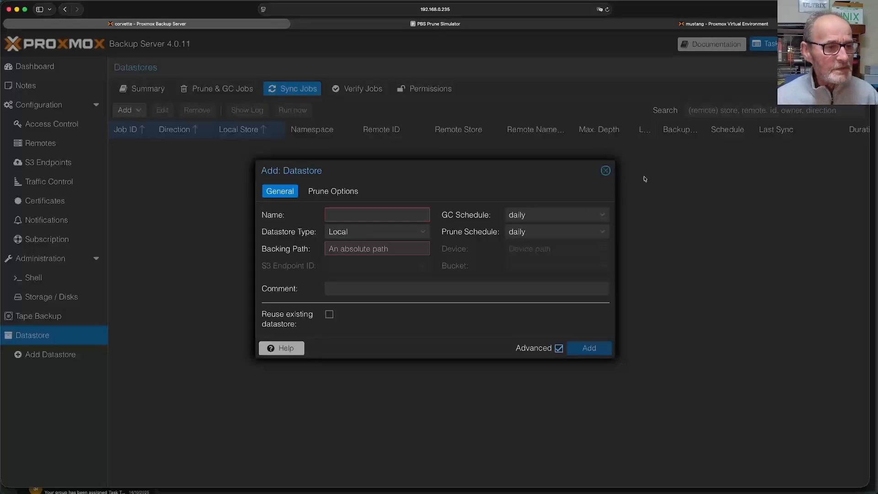
{"action": "left_click", "coordinate": [606, 170]}
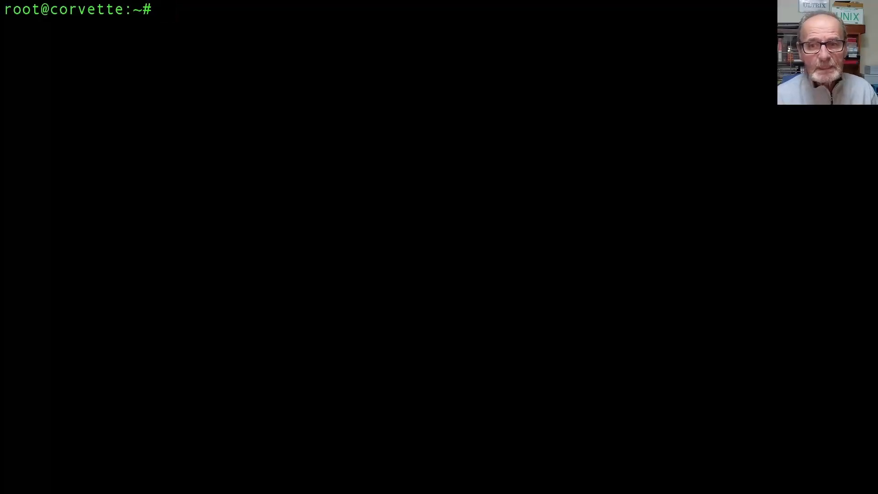
- Create /backing_store, mount /dev/sda1 on it, and run systemctl daemon-reload
{"action": "type", "text": "mkdi"}
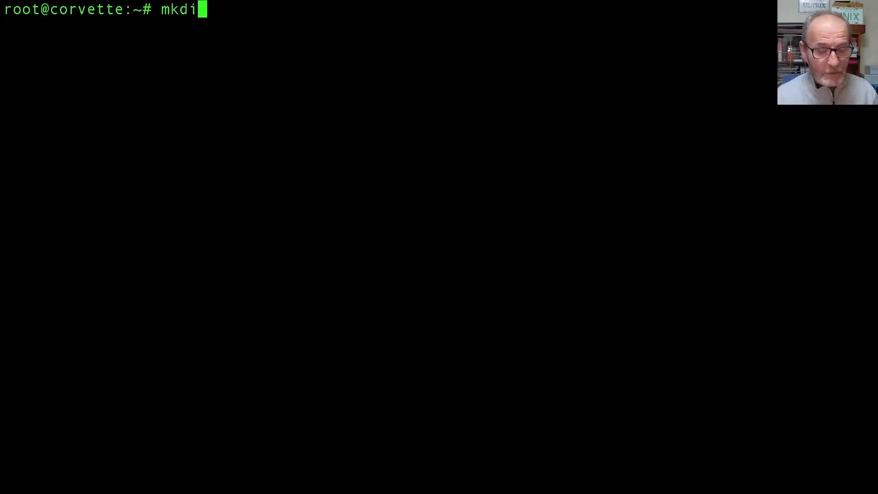
{"action": "type", "text": "r /"}
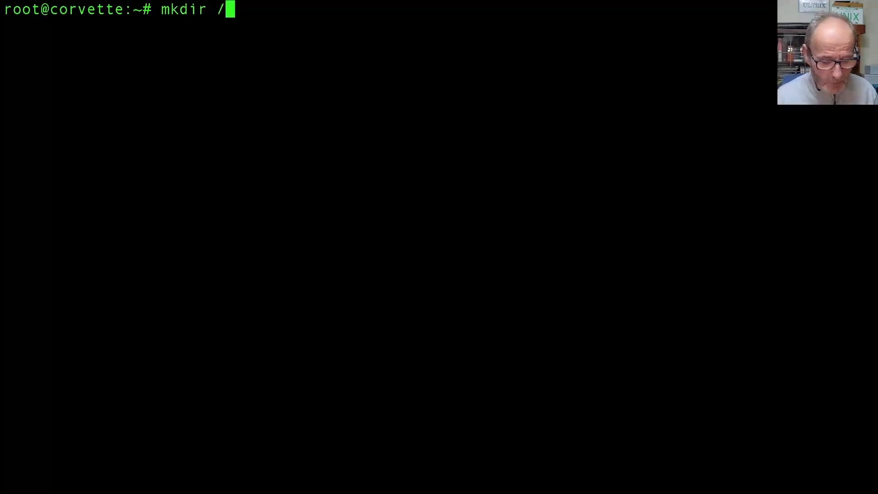
{"action": "type", "text": "backing_"}
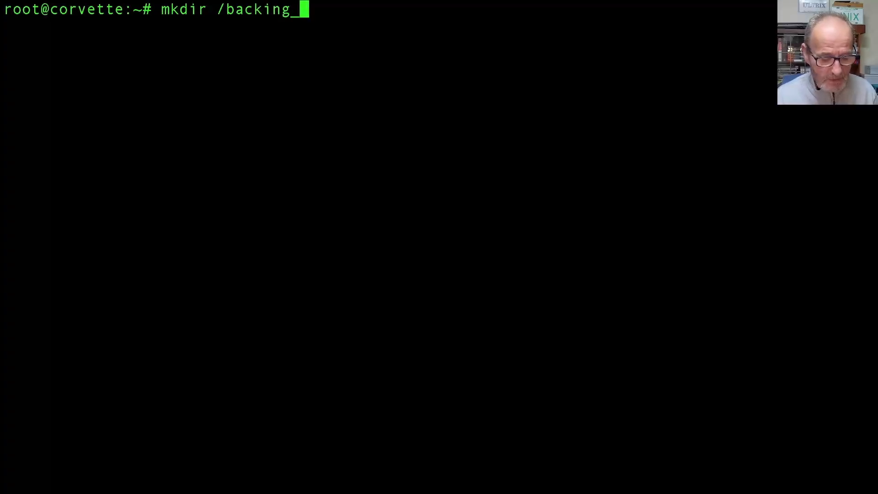
{"action": "type", "text": "store"}
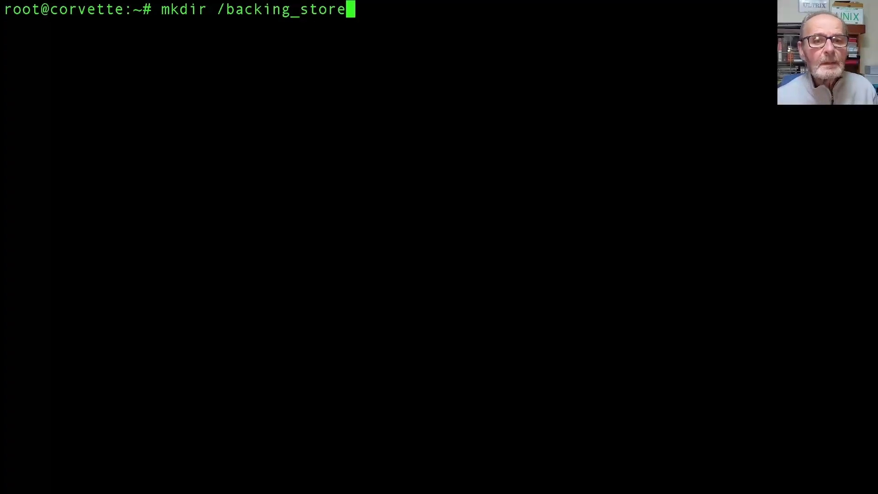
{"action": "key", "text": "Return"}
{"action": "type", "text": "m"}
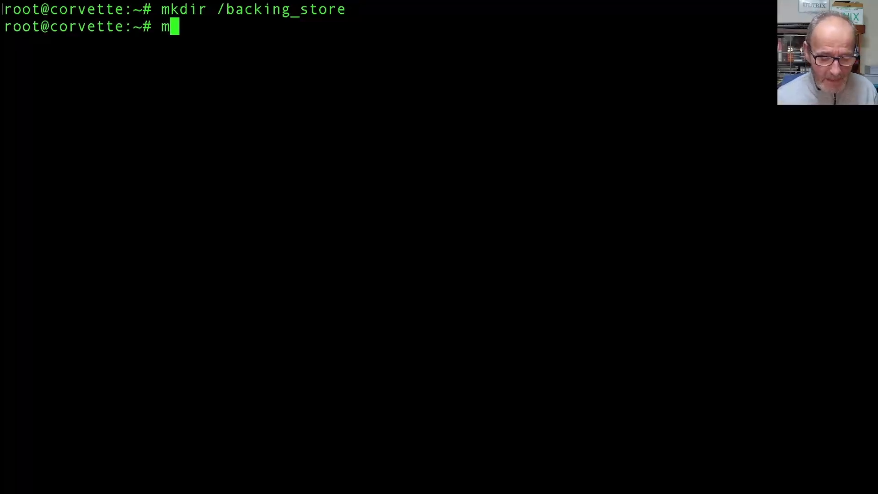
{"action": "type", "text": "ount /d"}
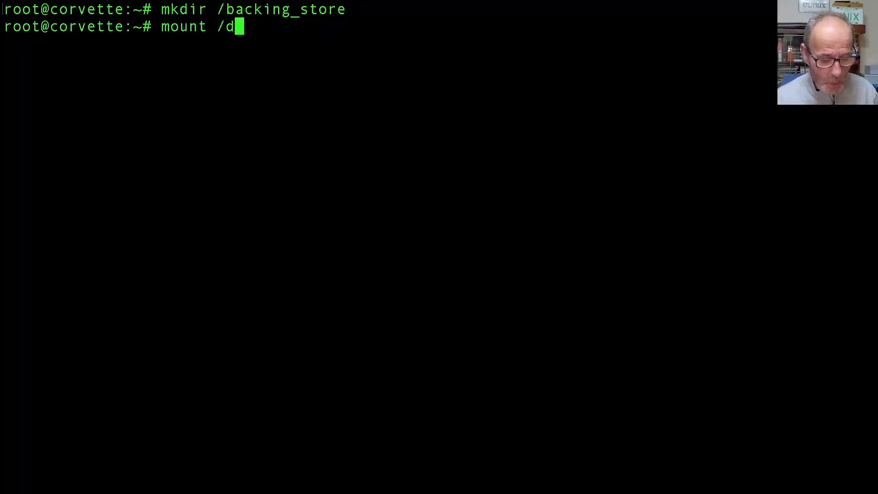
{"action": "type", "text": "ev/sda1"}
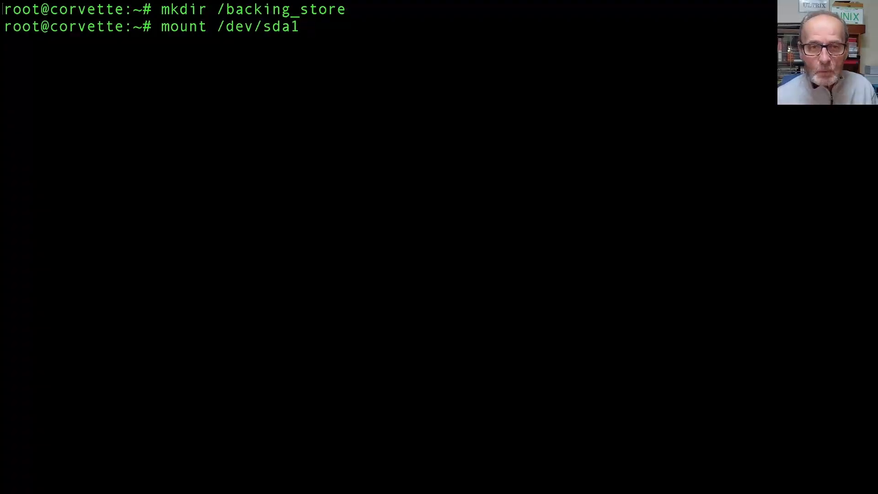
{"action": "type", "text": " /back"}
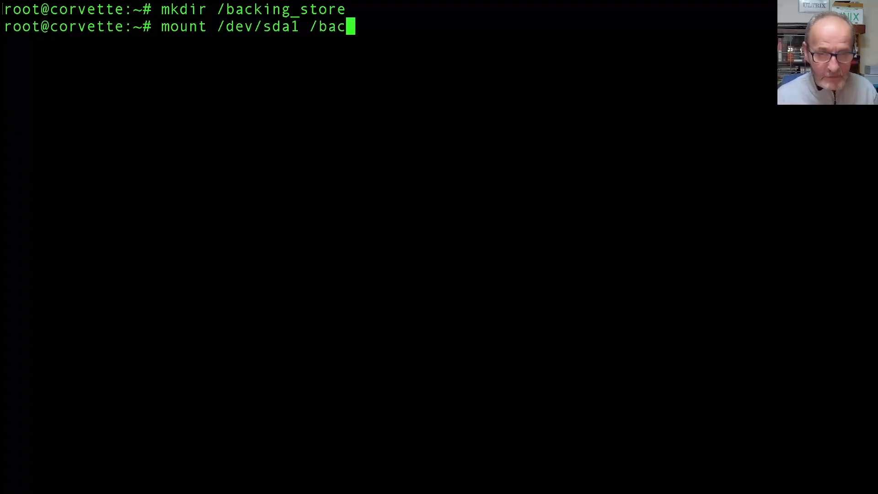
{"action": "key", "text": "Tab"}
{"action": "key", "text": "Return"}
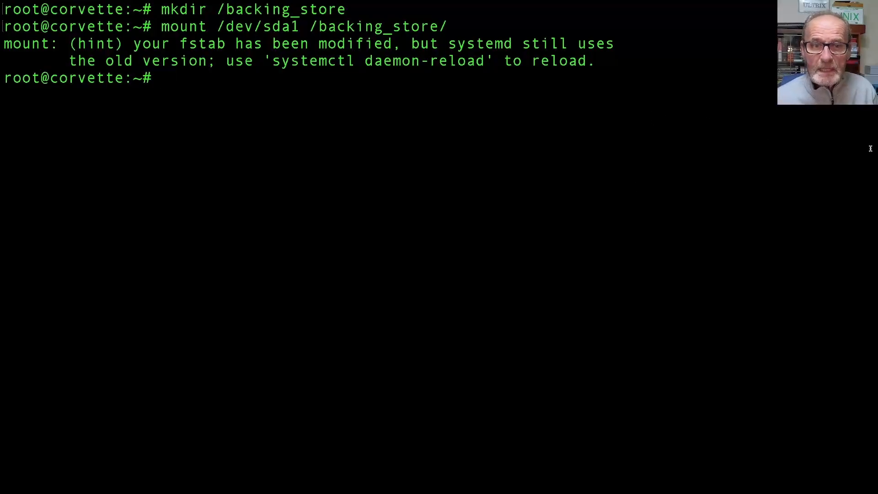
{"action": "left_click_drag", "start_coordinate": [274, 61], "coordinate": [484, 68]}
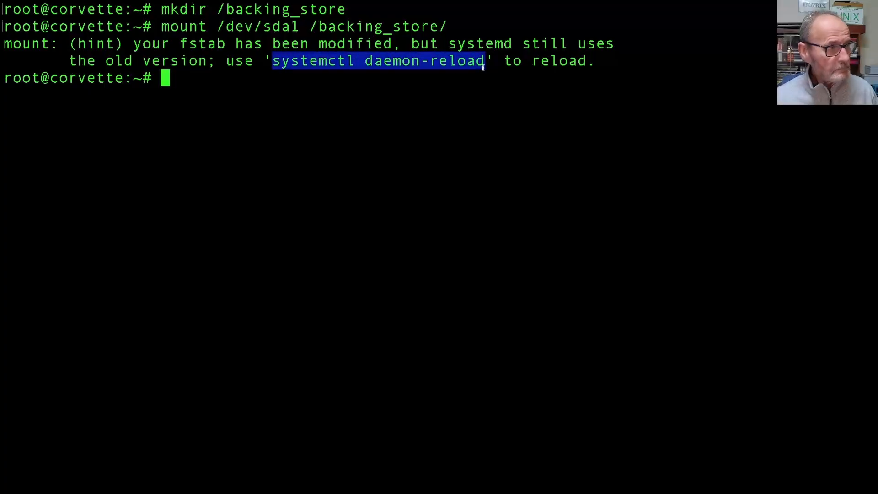
{"action": "middle_click", "coordinate": [484, 67]}
{"action": "key", "text": "Return"}
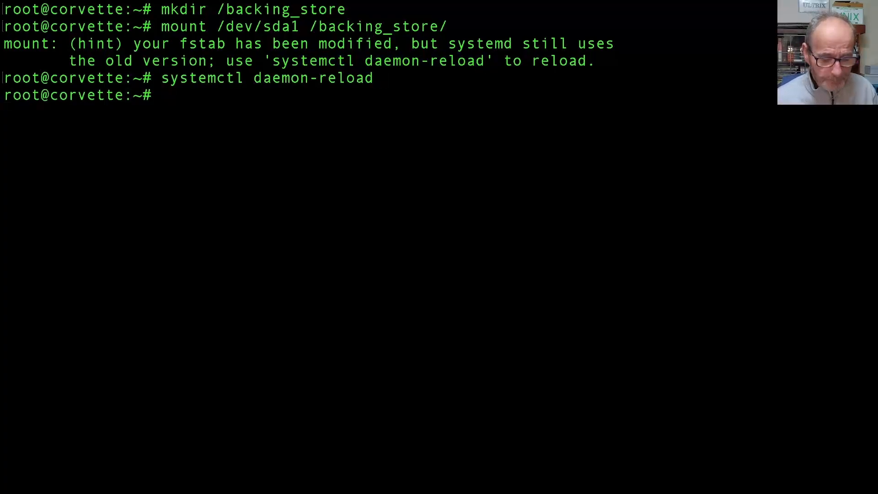
- Append '/dev/sda1 /backing_store ext4 defaults 0 0' to /etc/fstab in vi and save
{"action": "type", "text": "vi "}
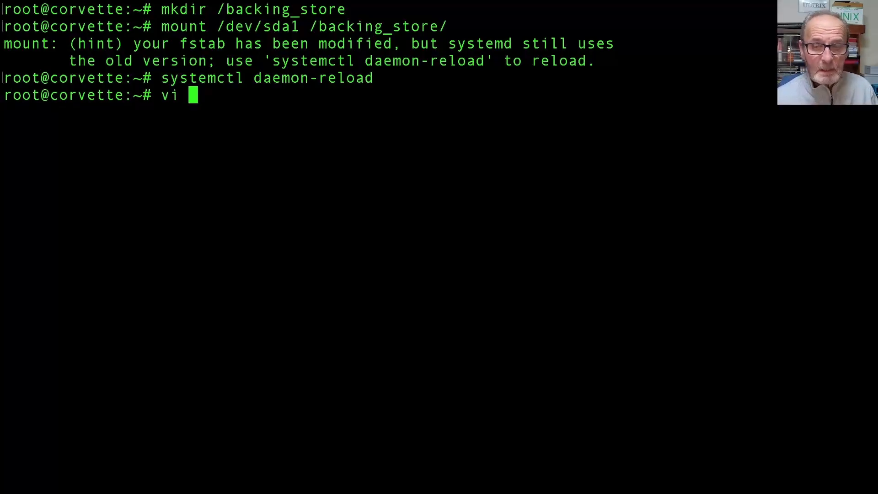
{"action": "type", "text": "/etc/fstab"}
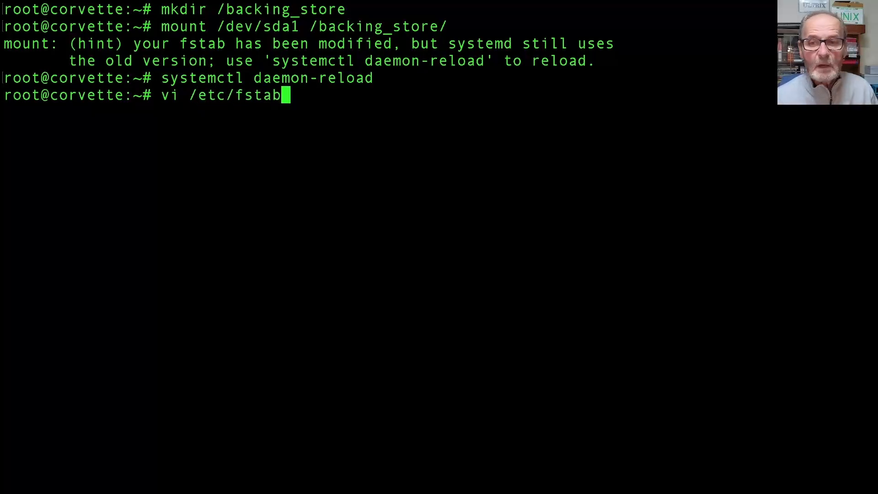
{"action": "key", "text": "Return"}
{"action": "key", "text": "shift+g"}
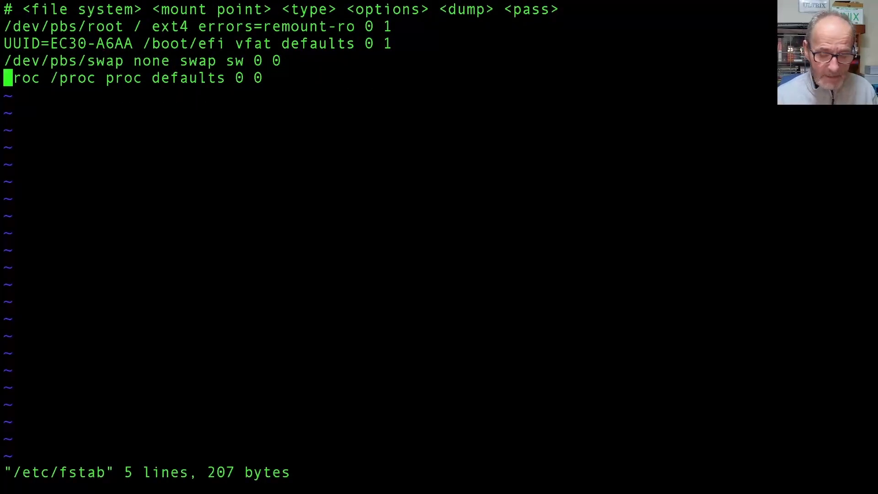
{"action": "type", "text": "o/de"}
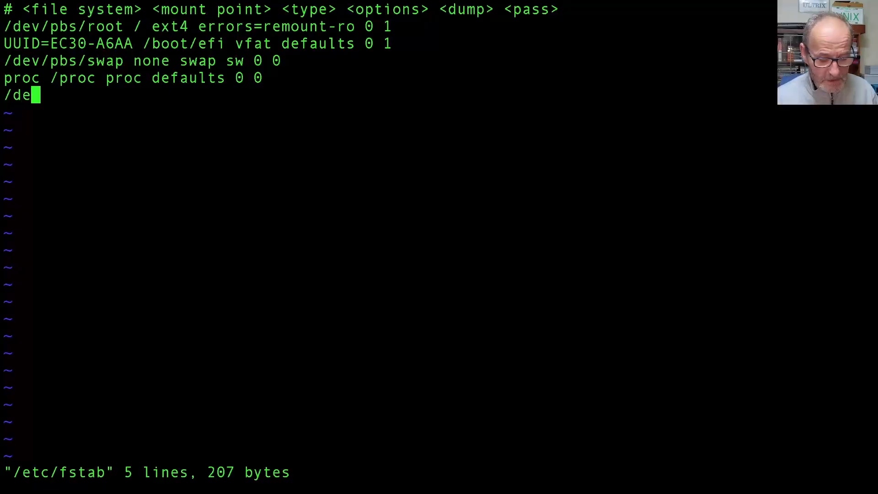
{"action": "type", "text": "v/sda1"}
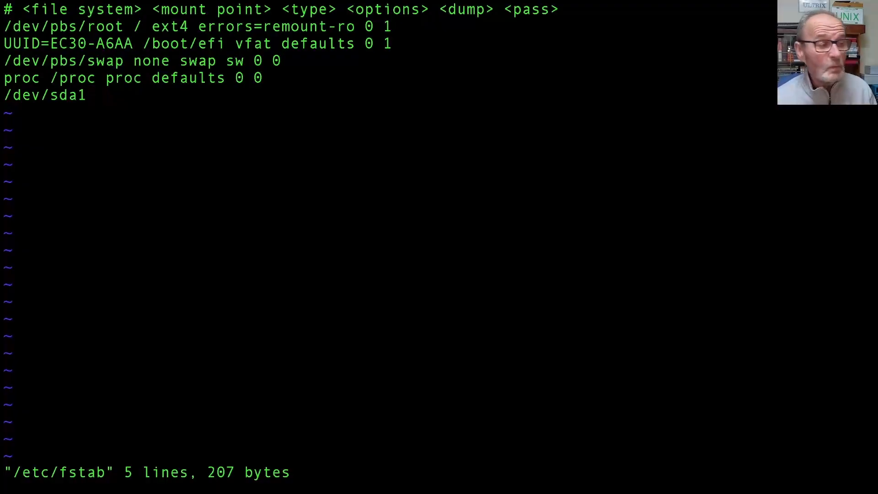
{"action": "type", "text": "/backing_store ext4 defaults 0 0"}
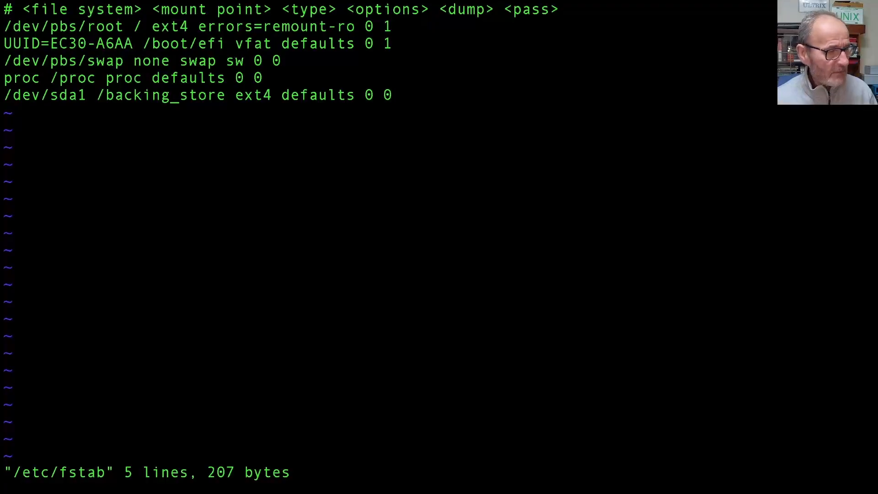
{"action": "key", "text": "Escape"}
{"action": "type", "text": ":wq"}
{"action": "key", "text": "Return"}
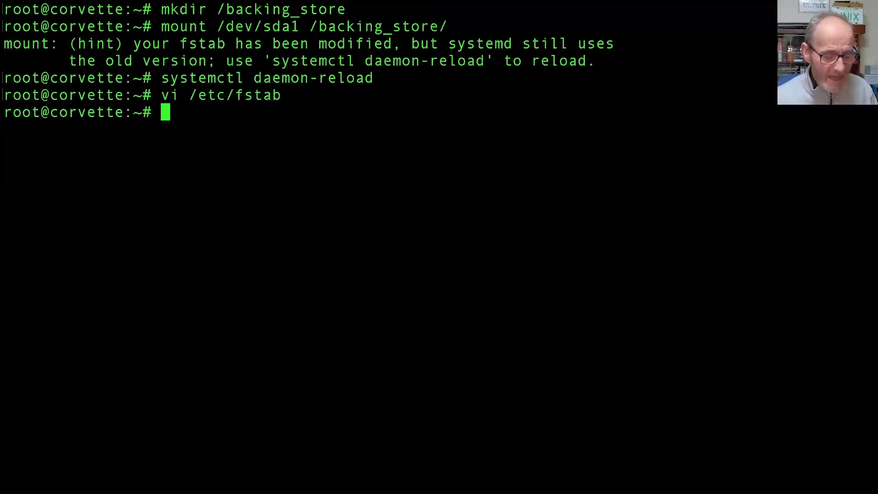
- Unmount /backing_store, remount it from its fstab entry, and rerun systemctl daemon-reload
{"action": "type", "text": "umount "}
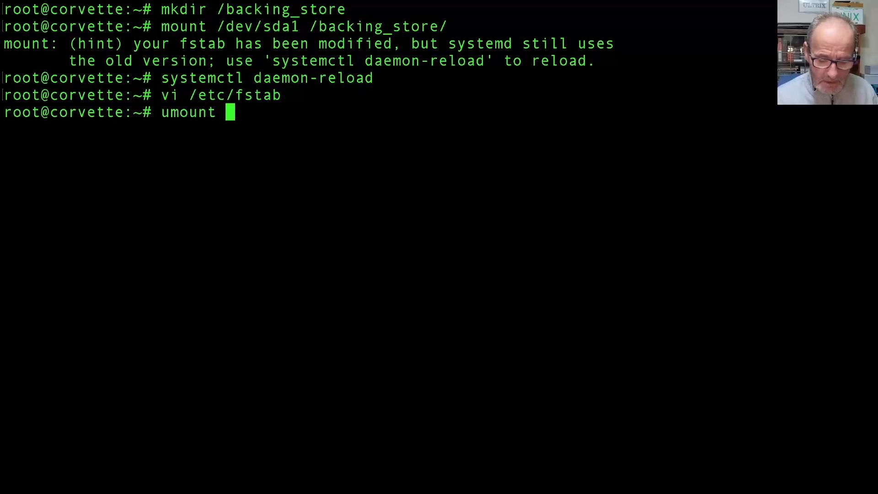
{"action": "type", "text": "/backing_store"}
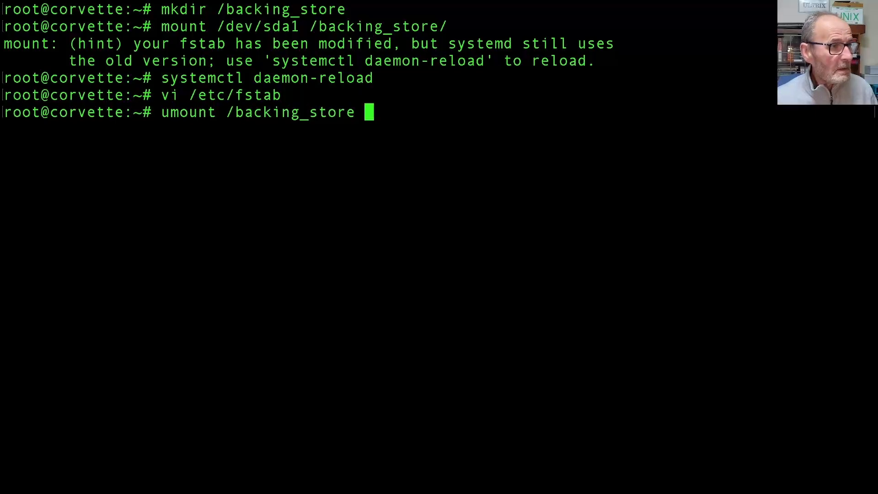
{"action": "key", "text": "Return"}
{"action": "key", "text": "Up"}
{"action": "key", "text": "ctrl+a"}
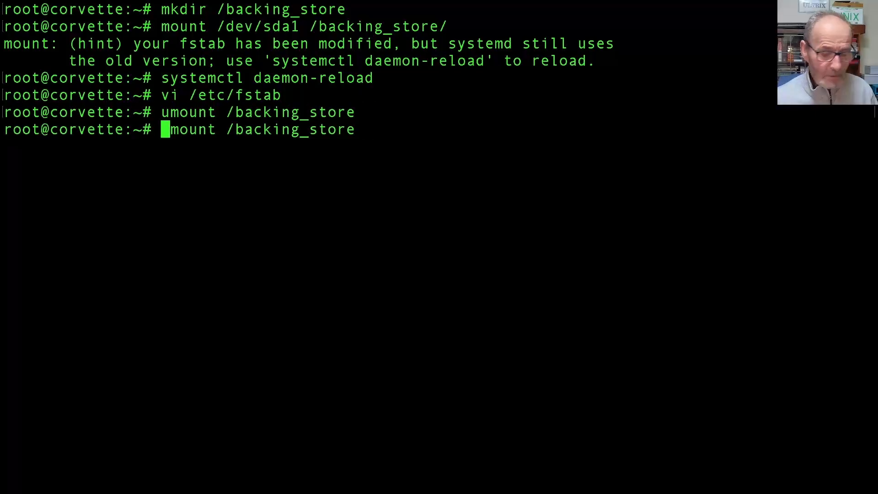
{"action": "type", "text": "x"}
{"action": "key", "text": "Right"}
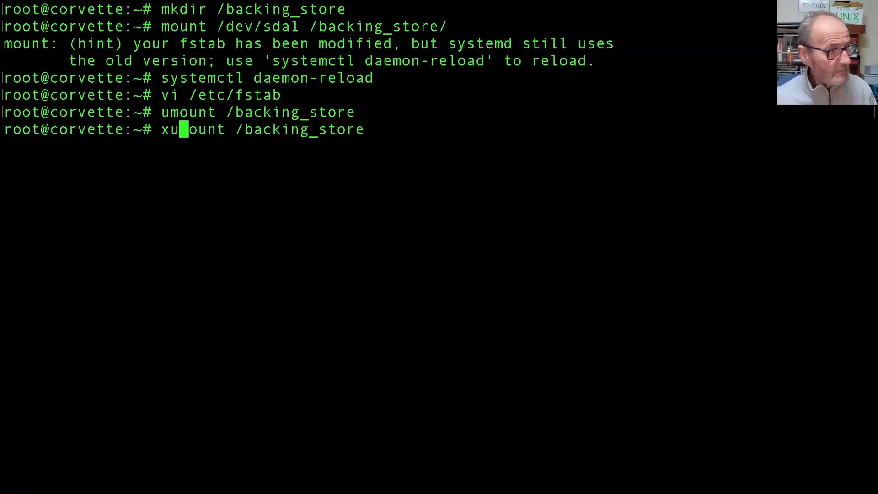
{"action": "key", "text": "BackSpace"}
{"action": "key", "text": "BackSpace"}
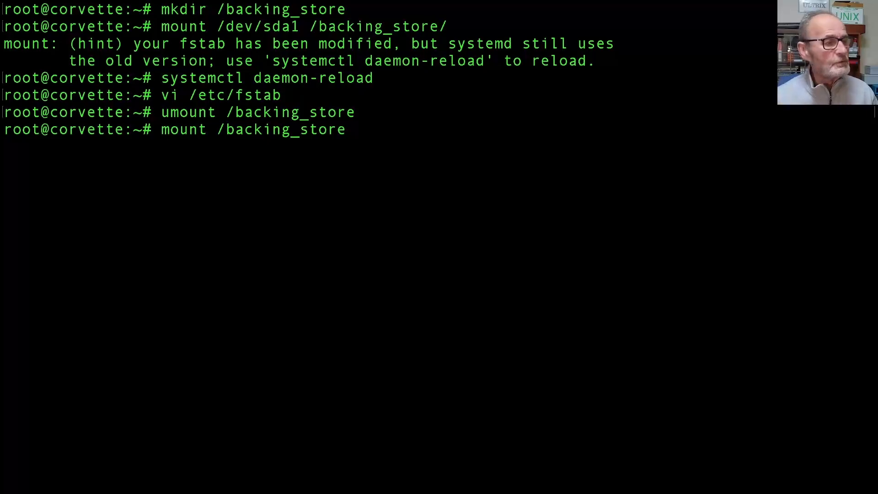
{"action": "key", "text": "Return"}
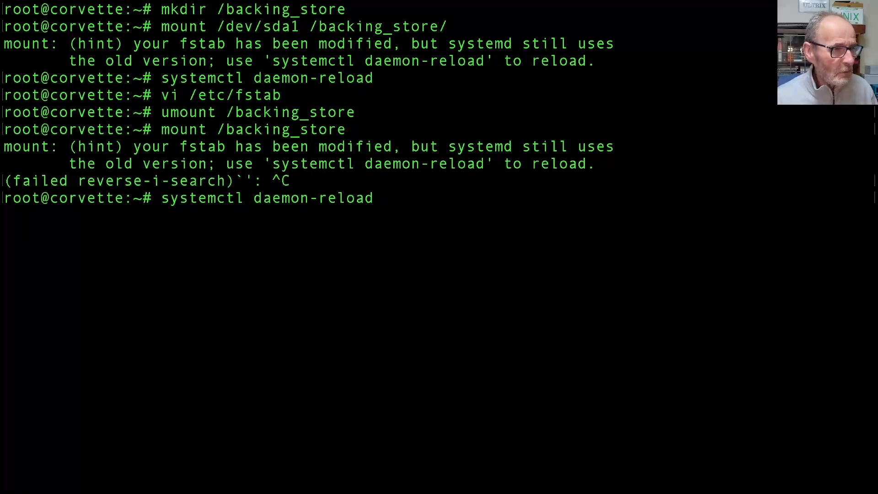
{"action": "key", "text": "Return"}
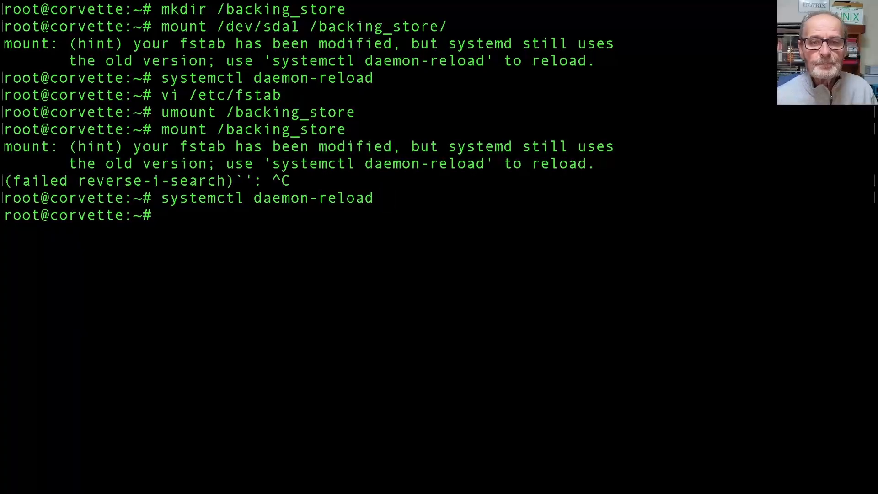
- Verify with df -h that /dev/sda1 is mounted at /backing_store with 916G size
{"action": "type", "text": "df "}
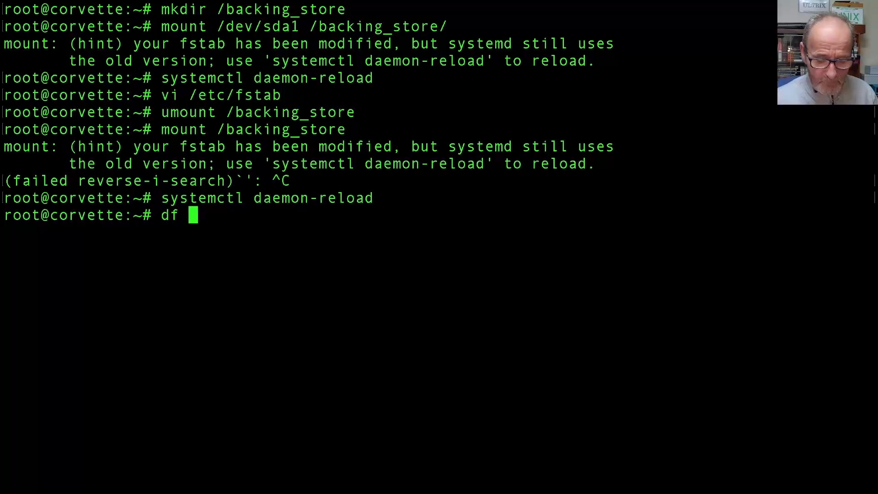
{"action": "type", "text": "-h /back"}
{"action": "key", "text": "Tab"}
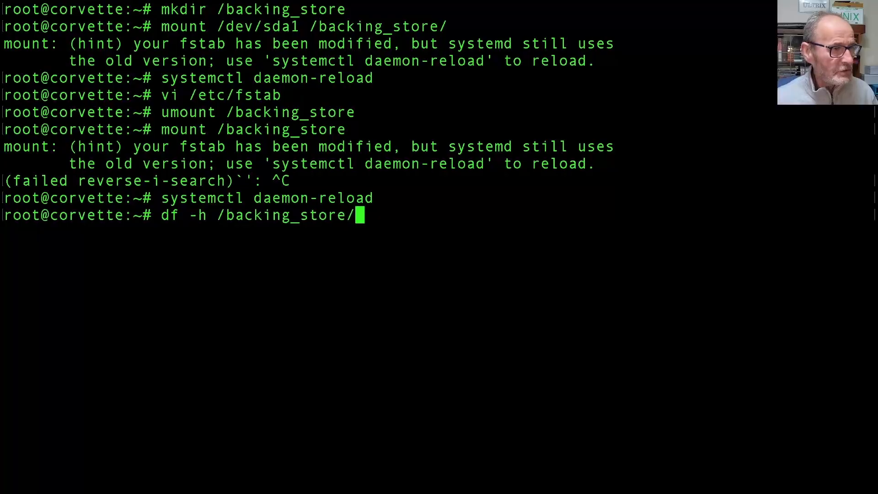
{"action": "key", "text": "Return"}
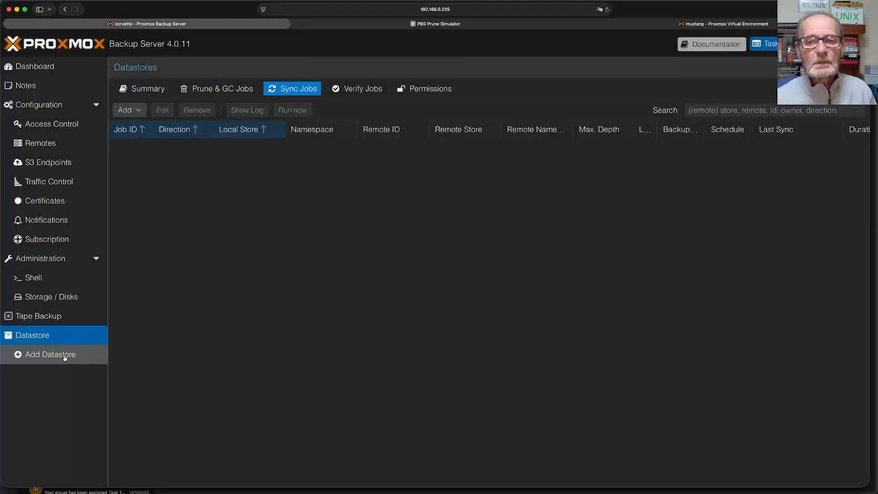
- Add datastore backing_store at path /backing_store, reusing the existing datastore contents
{"action": "left_click", "coordinate": [65, 358]}
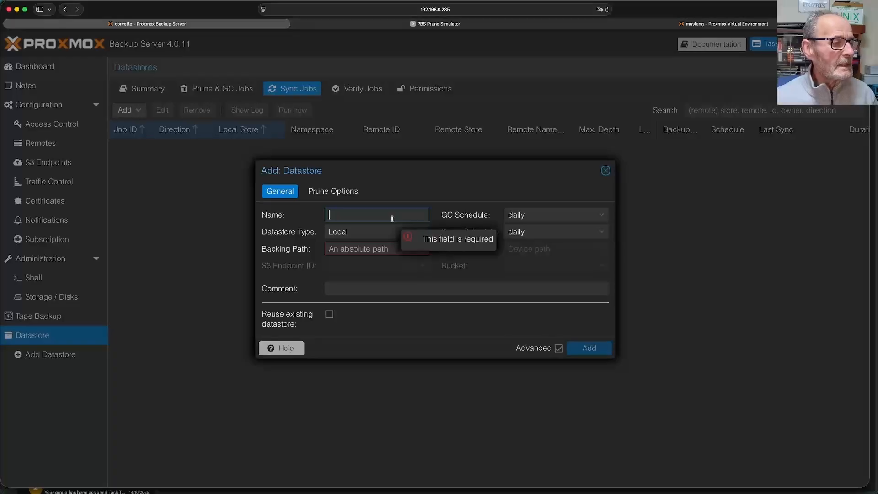
{"action": "type", "text": "backing_store"}
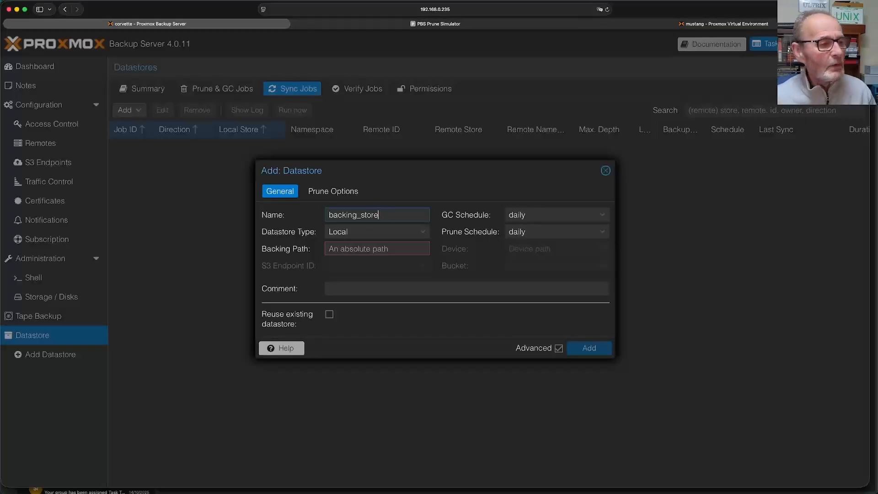
{"action": "left_click", "coordinate": [388, 248]}
{"action": "type", "text": "/"}
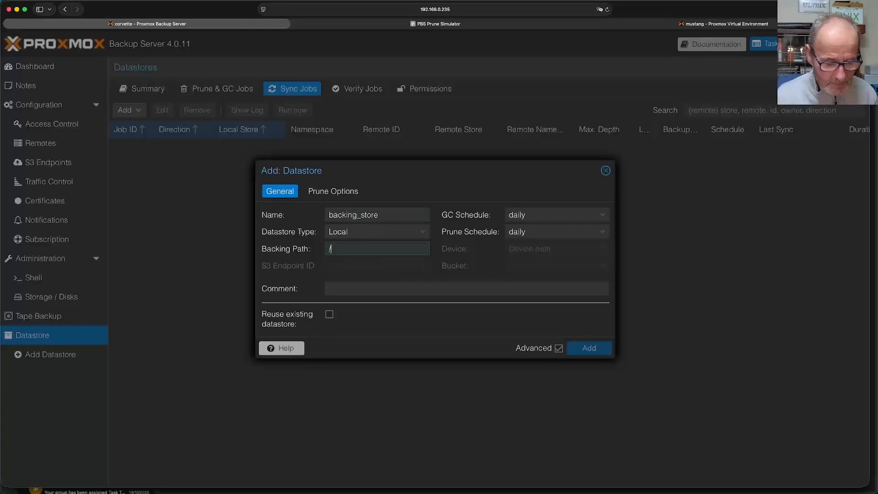
{"action": "type", "text": "backing_store"}
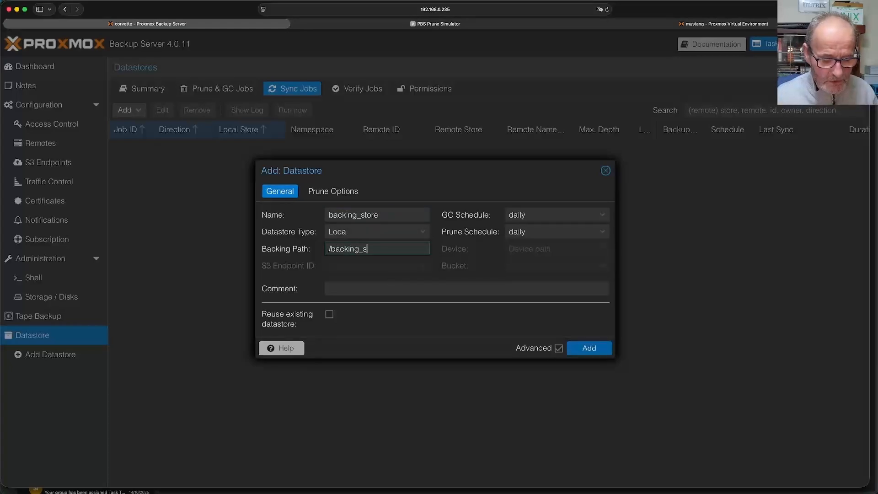
{"action": "left_click", "coordinate": [392, 334]}
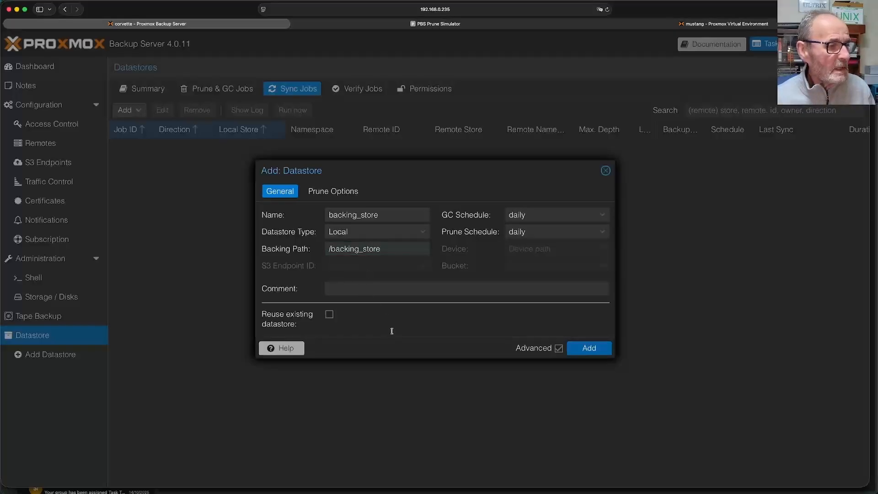
{"action": "left_click", "coordinate": [330, 317]}
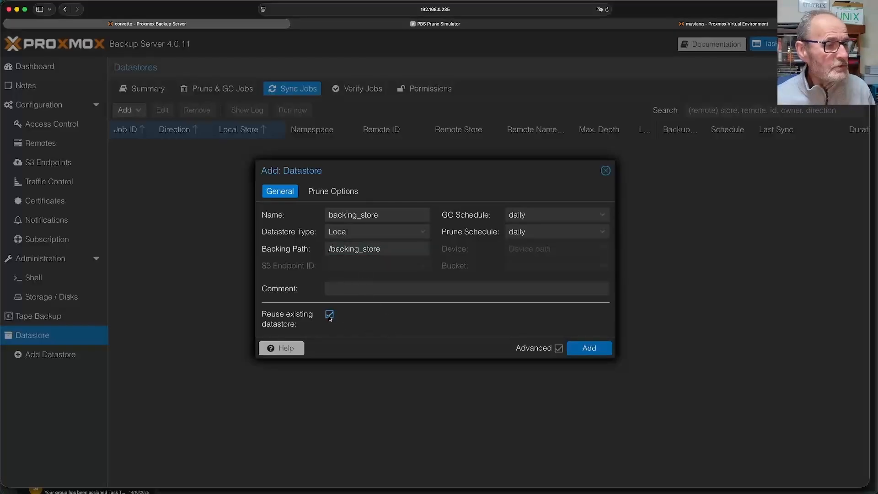
{"action": "left_click", "coordinate": [600, 352]}
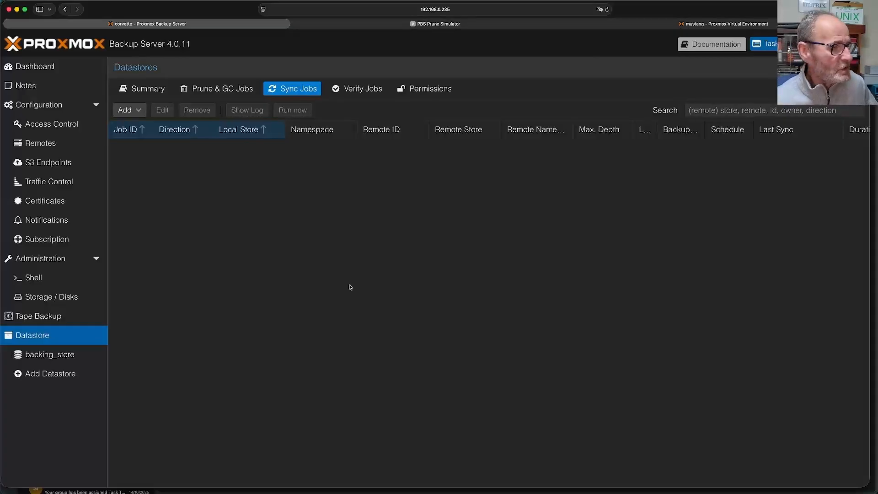
- Inspect backing_store's content and the vm/100 backup group, then go to Access Control
{"action": "left_click", "coordinate": [66, 354]}
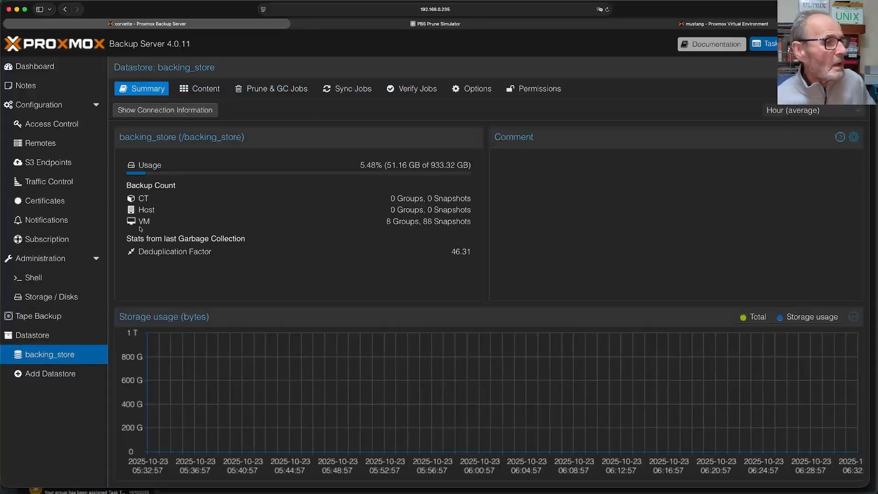
{"action": "left_click", "coordinate": [207, 91]}
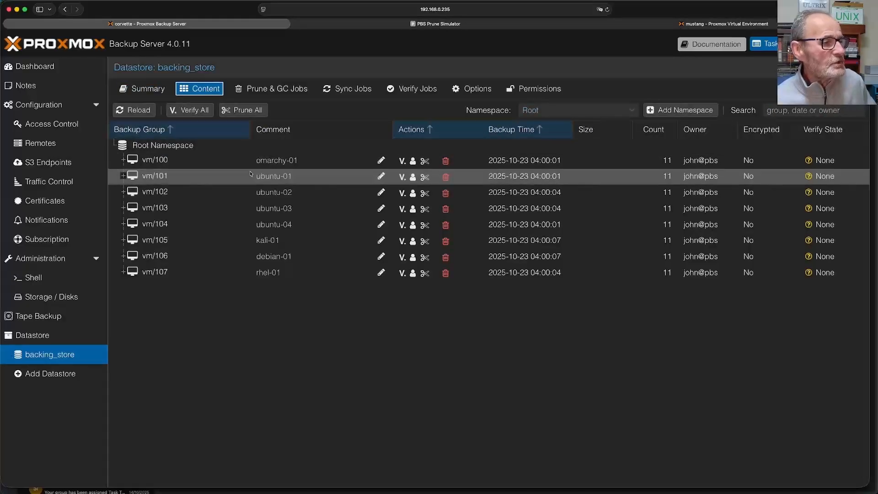
{"action": "left_click", "coordinate": [123, 160]}
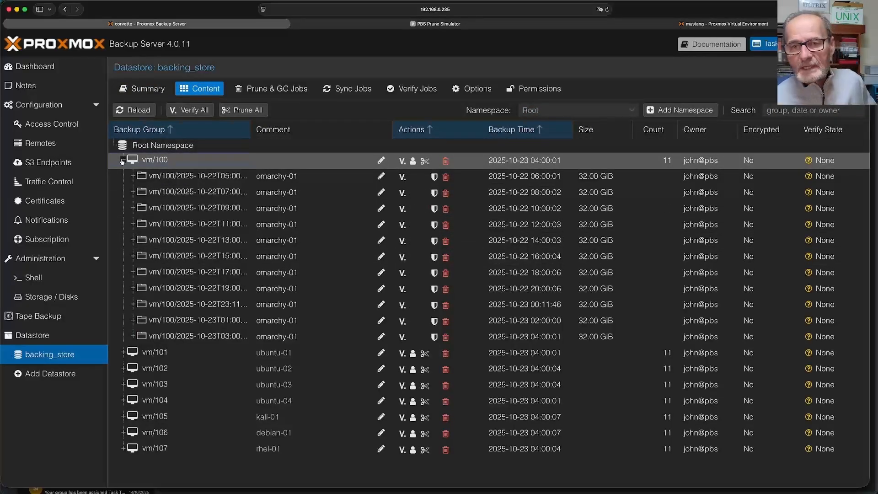
{"action": "left_click", "coordinate": [123, 160]}
{"action": "left_click", "coordinate": [122, 160]}
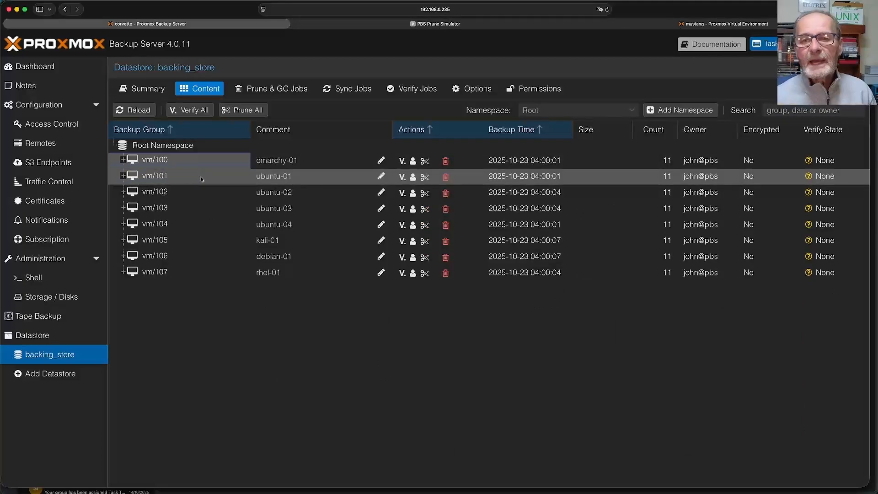
{"action": "left_click", "coordinate": [50, 125]}
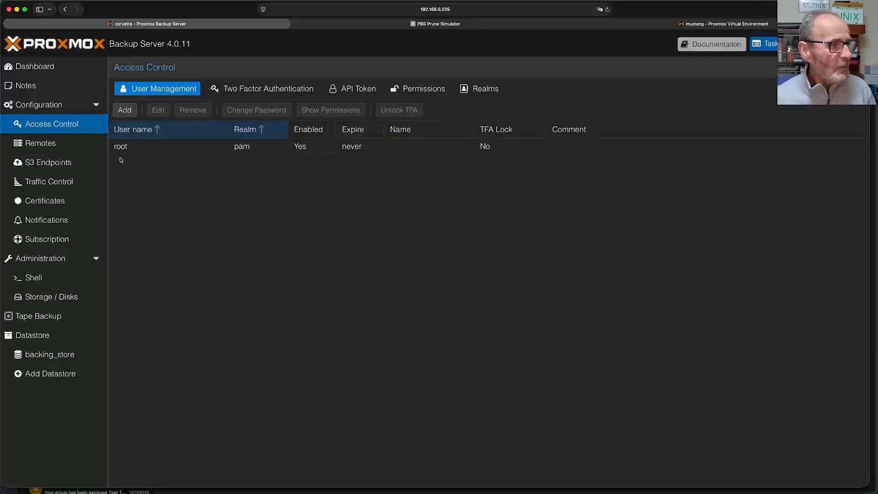
- Add a pbs-realm user with user name, password, first and last name, and e-mail address
{"action": "left_click", "coordinate": [124, 109]}
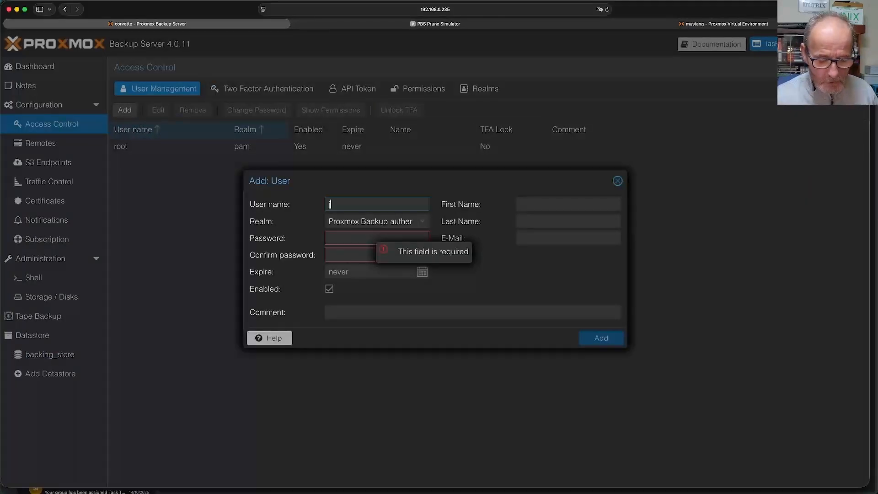
{"action": "type", "text": "john"}
{"action": "key", "text": "Tab"}
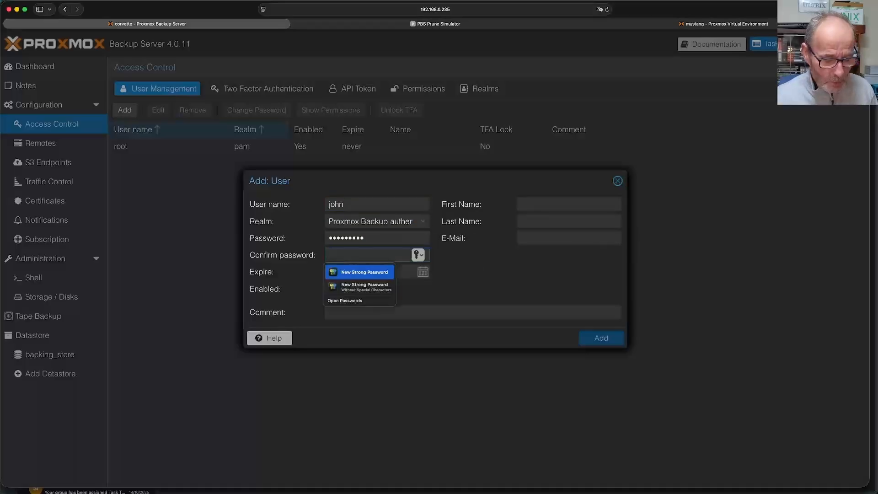
{"action": "type", "text": "•••••••••"}
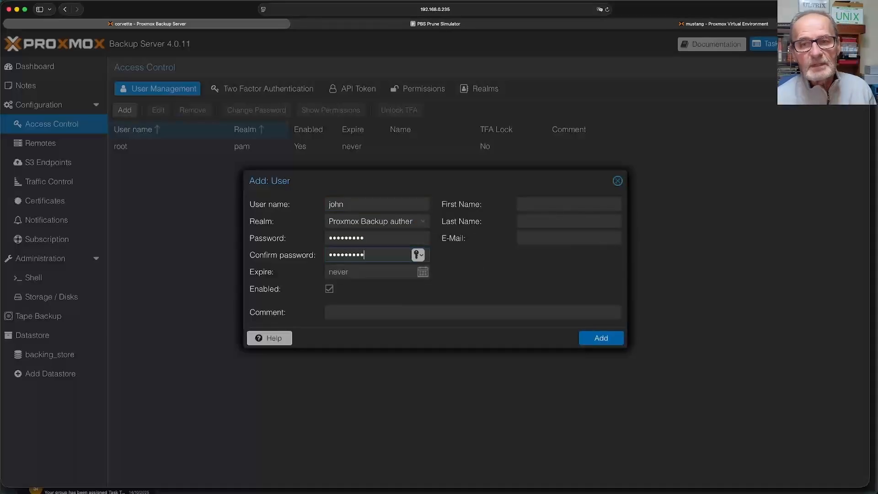
{"action": "left_click", "coordinate": [541, 203]}
{"action": "key", "text": "Tab"}
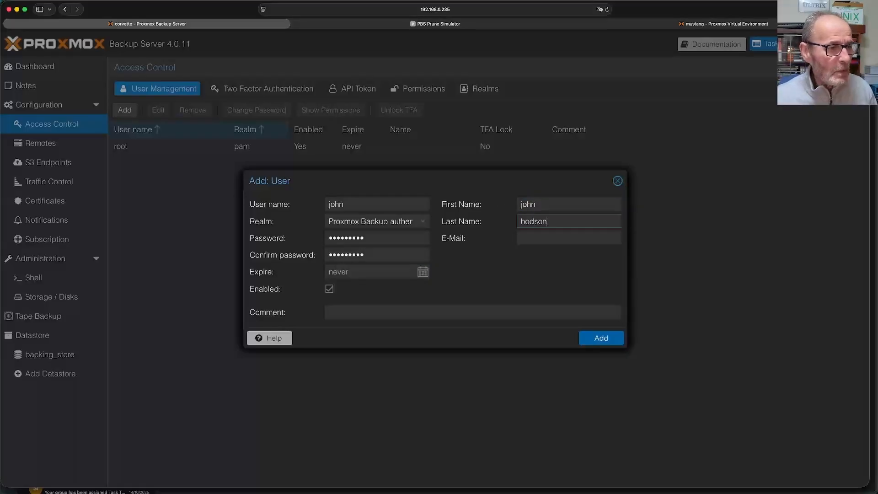
{"action": "key", "text": "Tab"}
{"action": "type", "text": "john@example.com"}
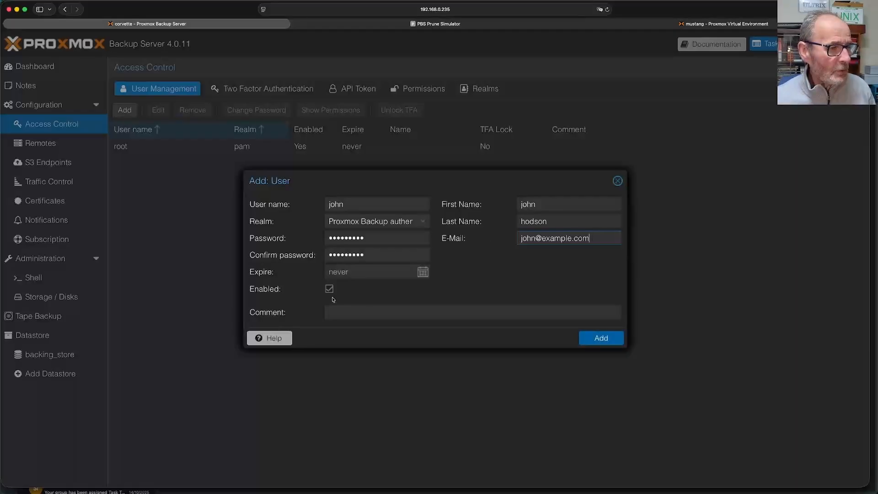
{"action": "left_click", "coordinate": [594, 340]}
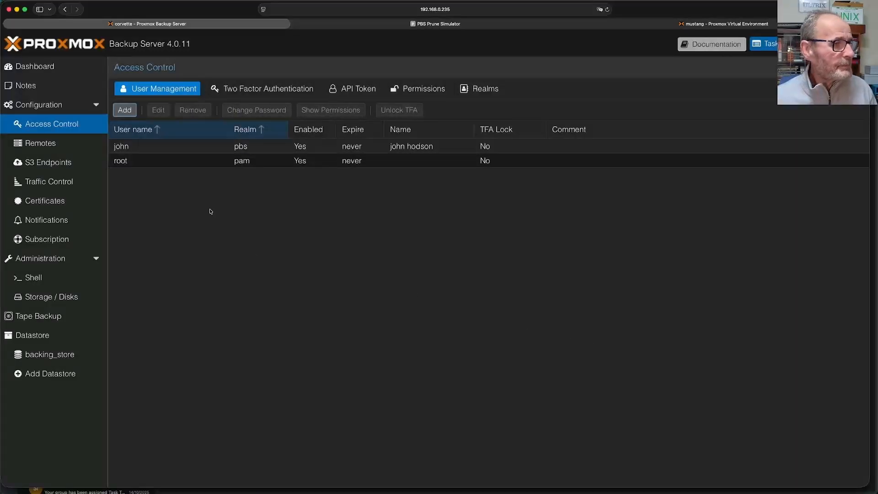
- Check the permission entries and the new user's granted permissions, showing only the root path
{"action": "left_click", "coordinate": [166, 147]}
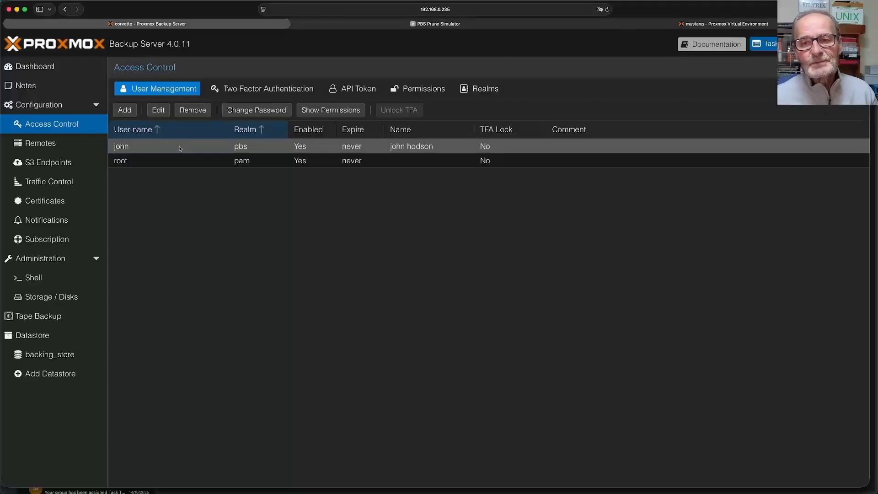
{"action": "left_click", "coordinate": [415, 88]}
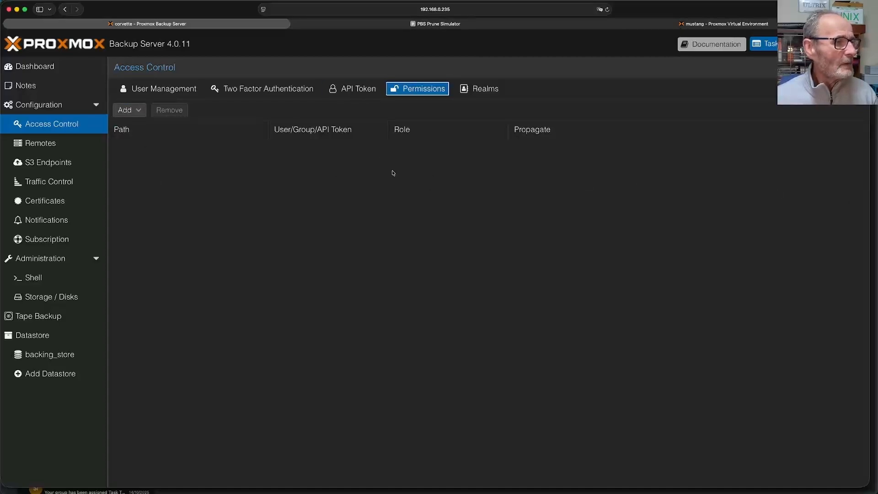
{"action": "left_click", "coordinate": [190, 90]}
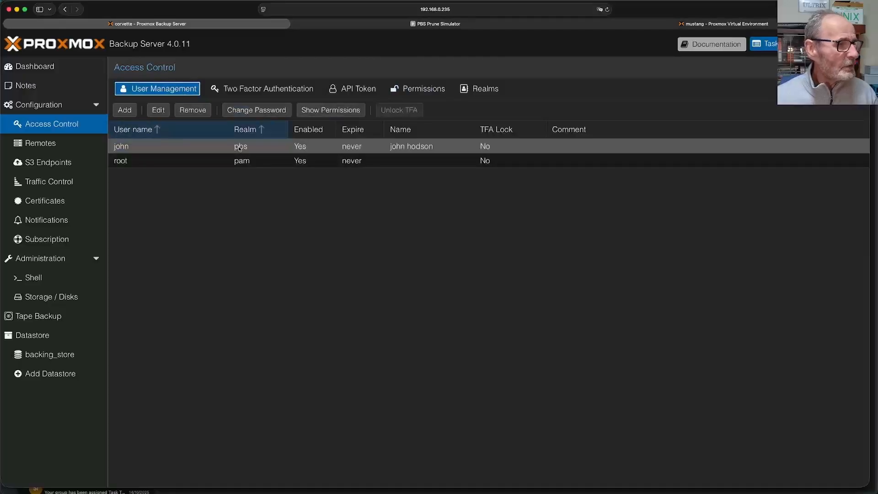
{"action": "left_click", "coordinate": [339, 111]}
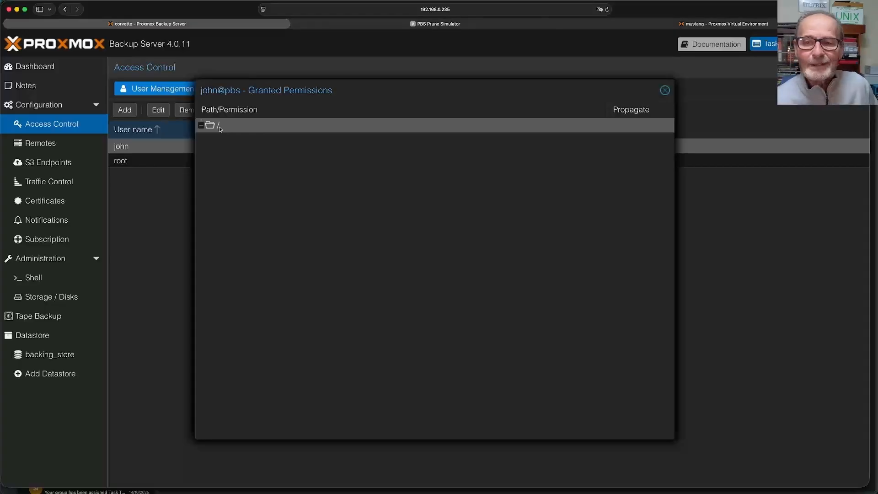
{"action": "left_click", "coordinate": [665, 91]}
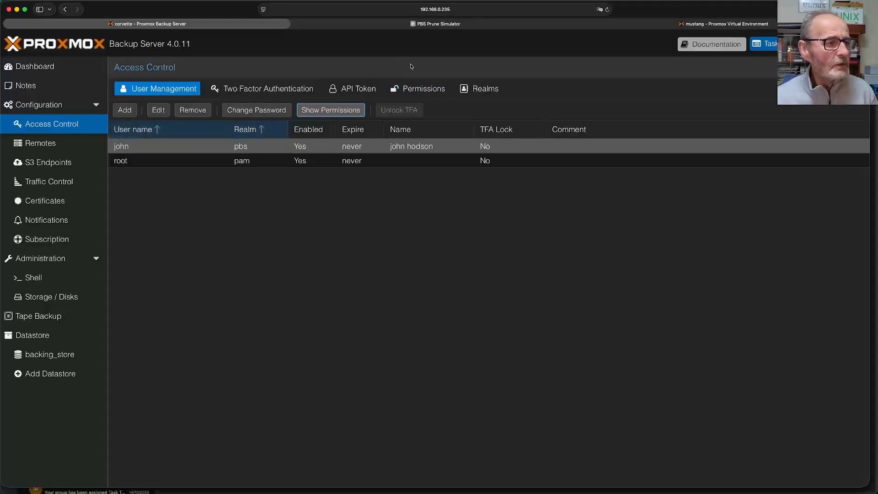
- Add a user permission on /datastore giving the new pbs user the DatastorePowerUser role, propagated
{"action": "left_click", "coordinate": [428, 88]}
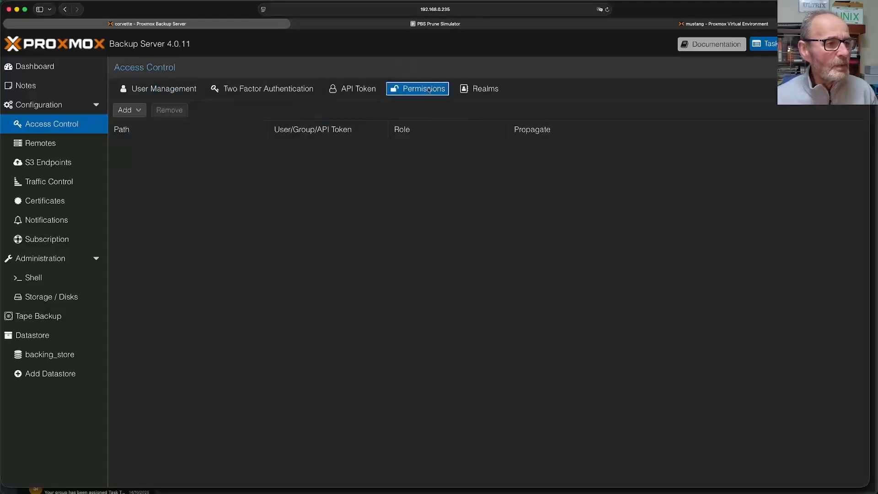
{"action": "left_click", "coordinate": [138, 110]}
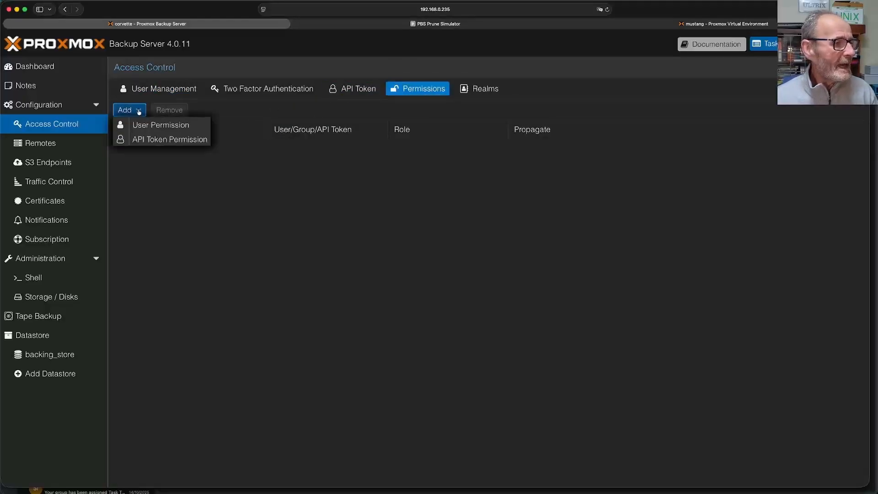
{"action": "left_click", "coordinate": [170, 130]}
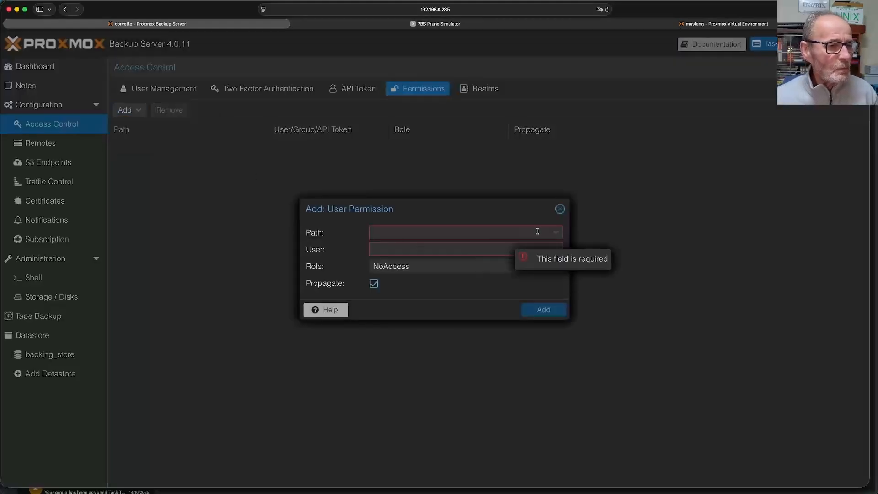
{"action": "left_click", "coordinate": [557, 233]}
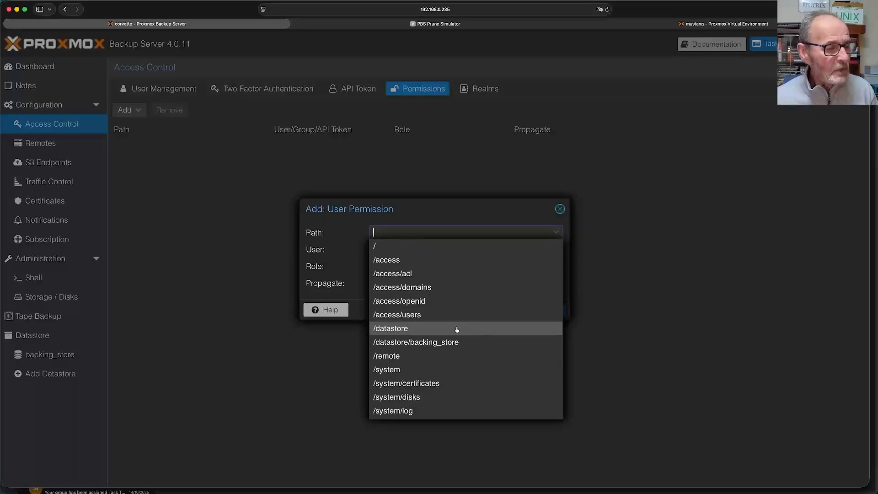
{"action": "left_click", "coordinate": [407, 328]}
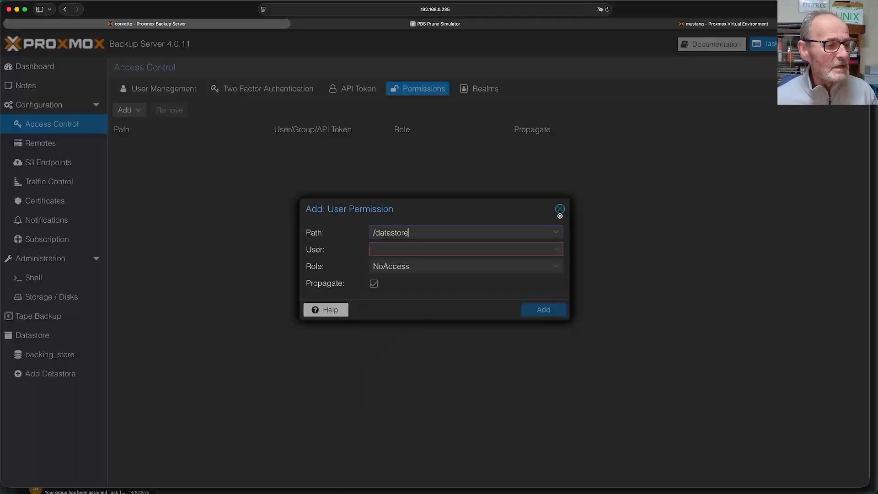
{"action": "left_click", "coordinate": [557, 251]}
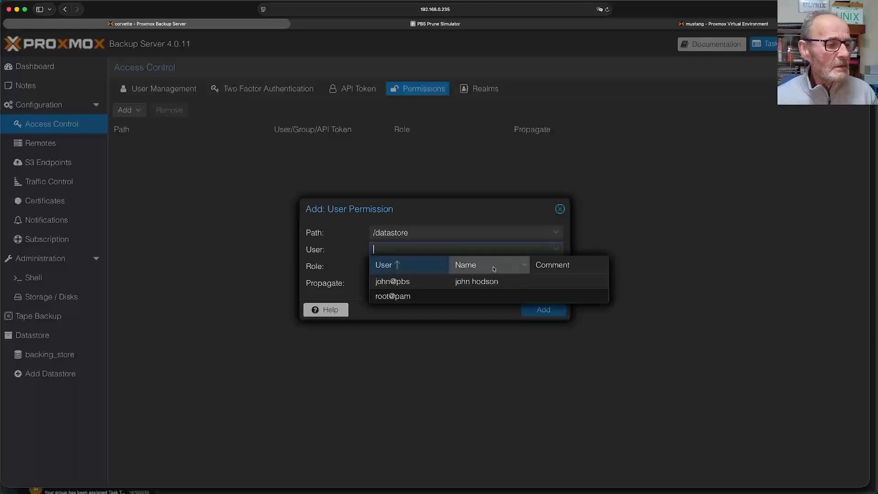
{"action": "left_click", "coordinate": [493, 283]}
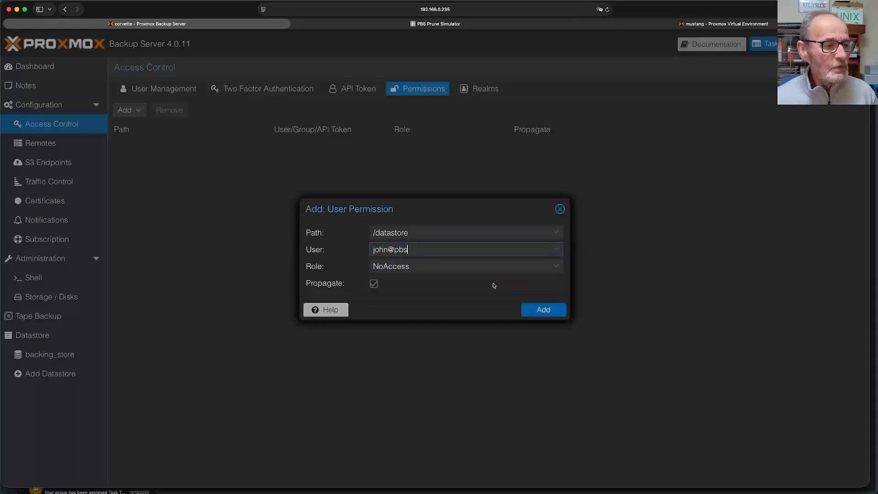
{"action": "left_click", "coordinate": [560, 266]}
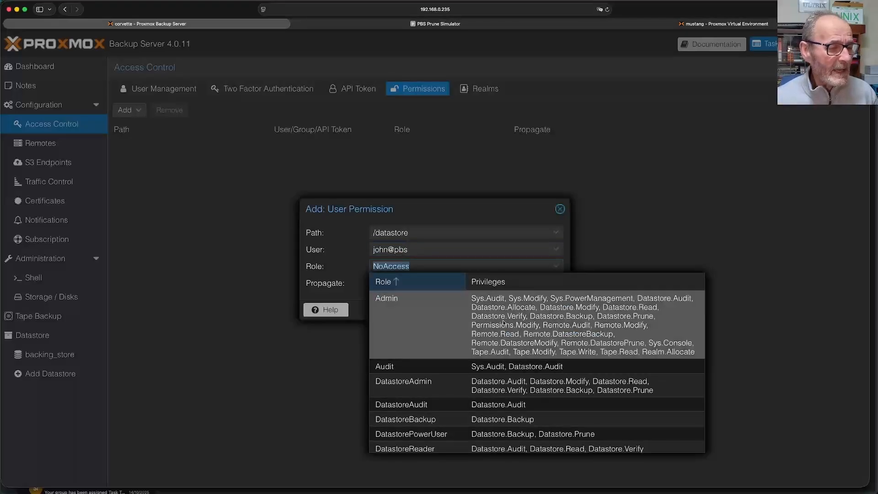
{"action": "scroll", "coordinate": [503, 322], "scroll_direction": "down", "scroll_amount": 4}
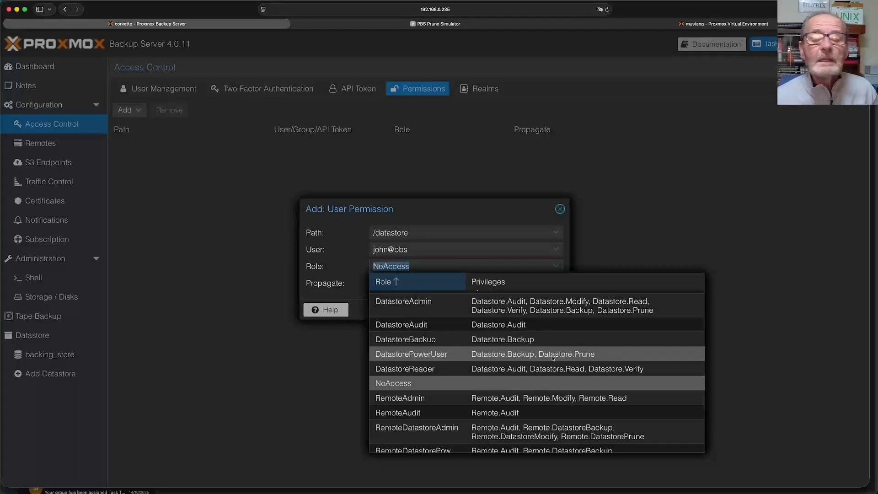
{"action": "scroll", "coordinate": [553, 358], "scroll_direction": "down", "scroll_amount": 1}
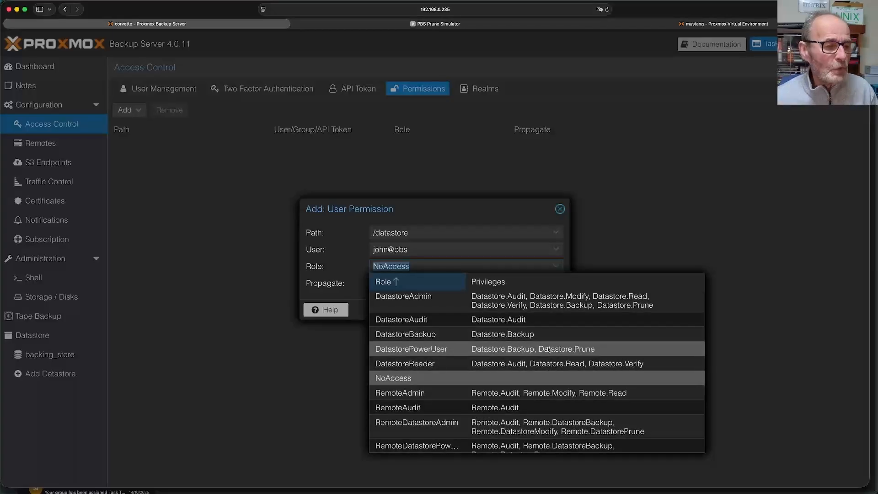
{"action": "left_click", "coordinate": [549, 349]}
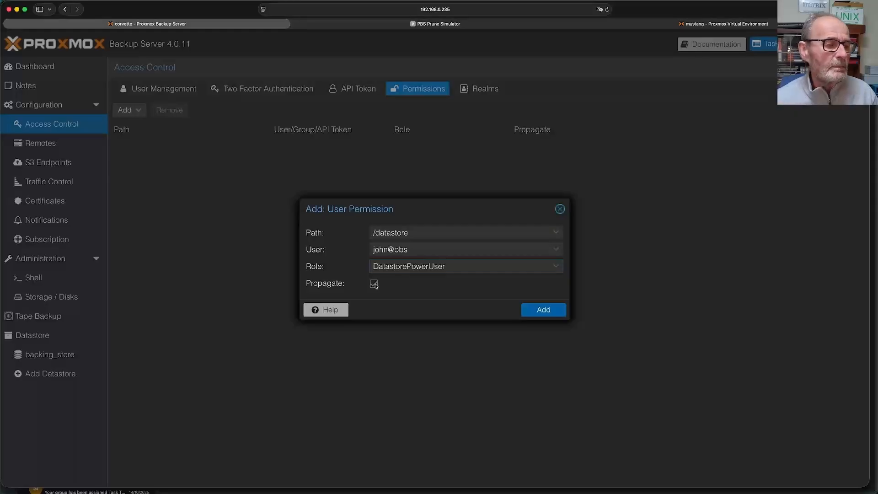
{"action": "left_click", "coordinate": [551, 311]}
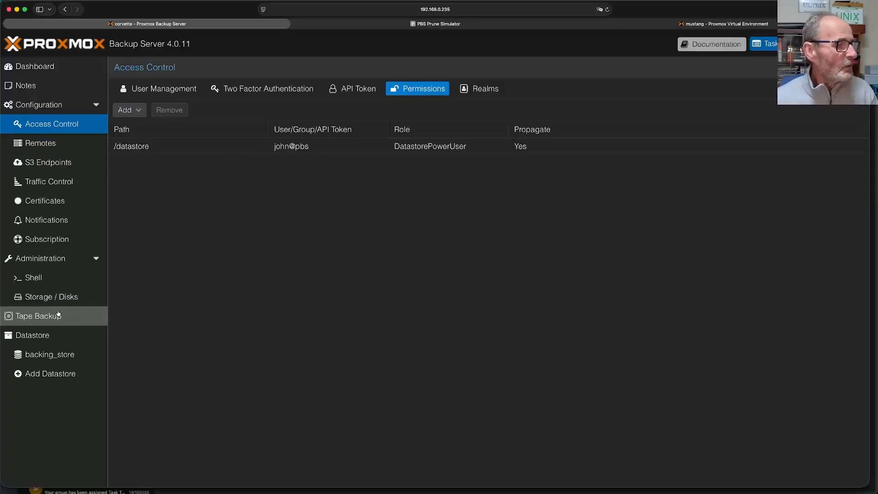
- View backing_store's backup groups vm/100 to vm/107, then switch to the Proxmox VE tab
{"action": "left_click", "coordinate": [71, 355]}
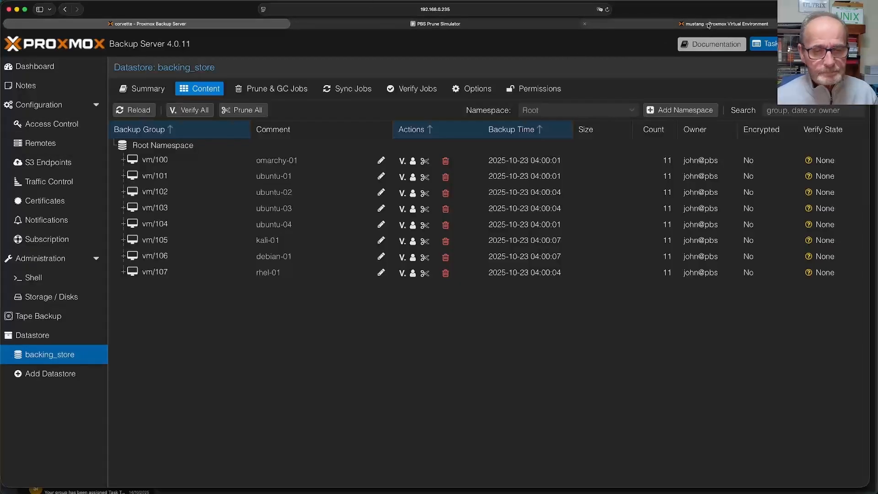
{"action": "left_click", "coordinate": [693, 26]}
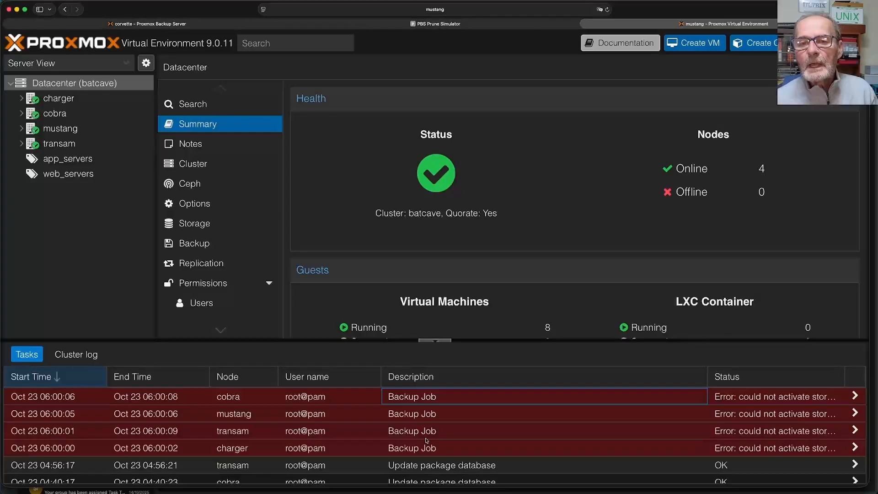
{"action": "double_click", "coordinate": [329, 397]}
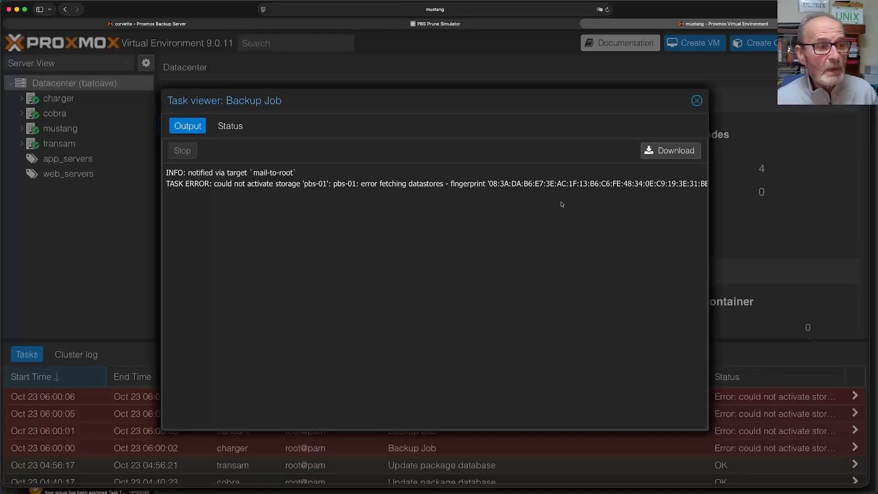
{"action": "left_click", "coordinate": [696, 101]}
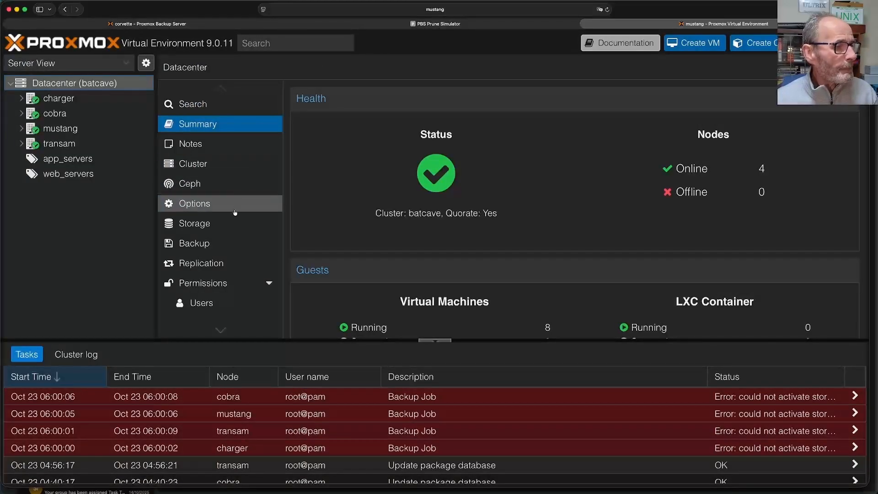
- In Datacenter > Storage, review the pbs-01 storage settings without changing anything
{"action": "left_click", "coordinate": [221, 224]}
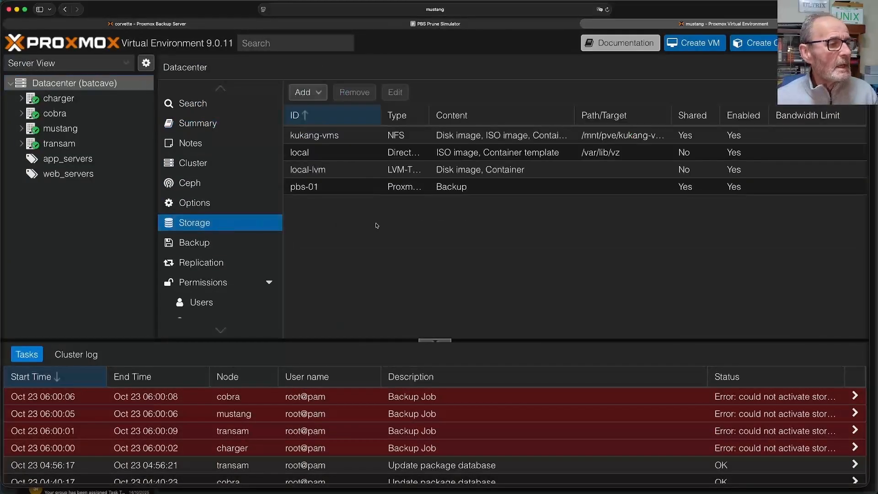
{"action": "left_click", "coordinate": [324, 190]}
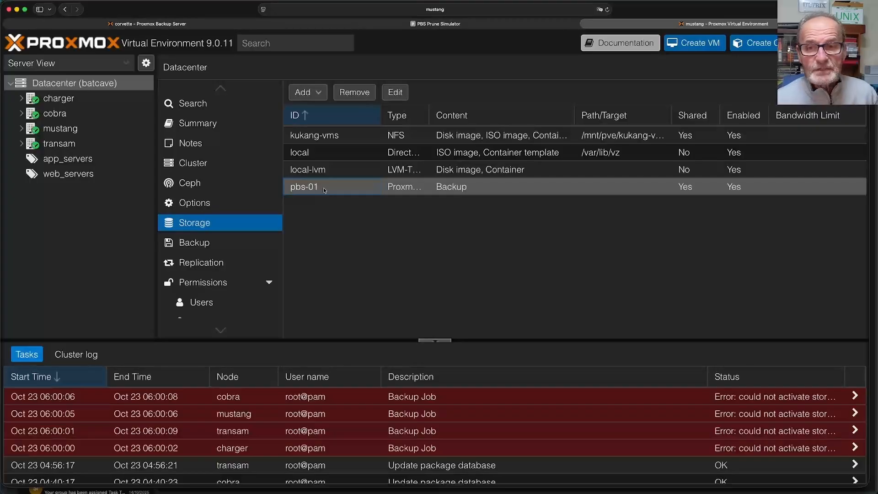
{"action": "double_click", "coordinate": [324, 190]}
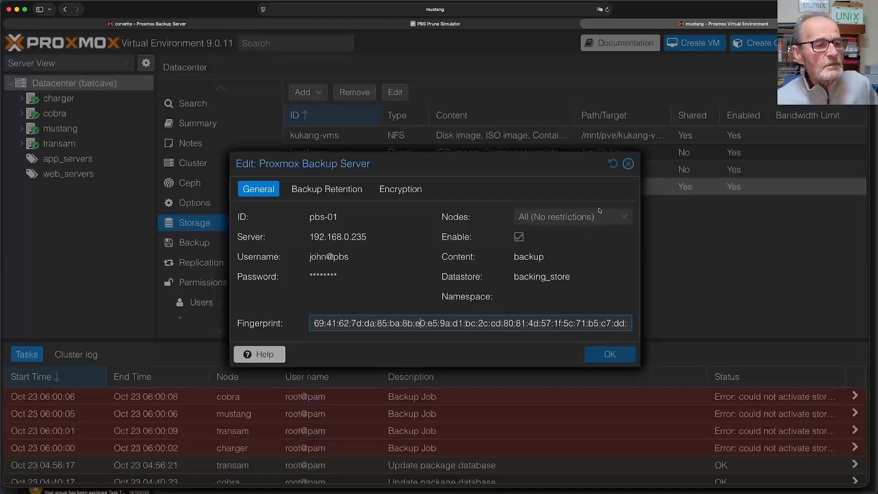
{"action": "left_click", "coordinate": [628, 164]}
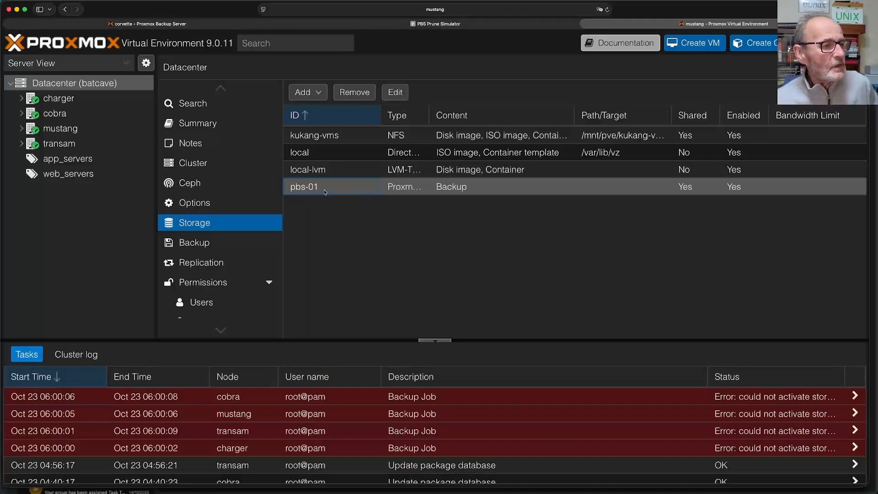
- Remove the pbs-01 storage entry and confirm the deletion
{"action": "left_click", "coordinate": [355, 93]}
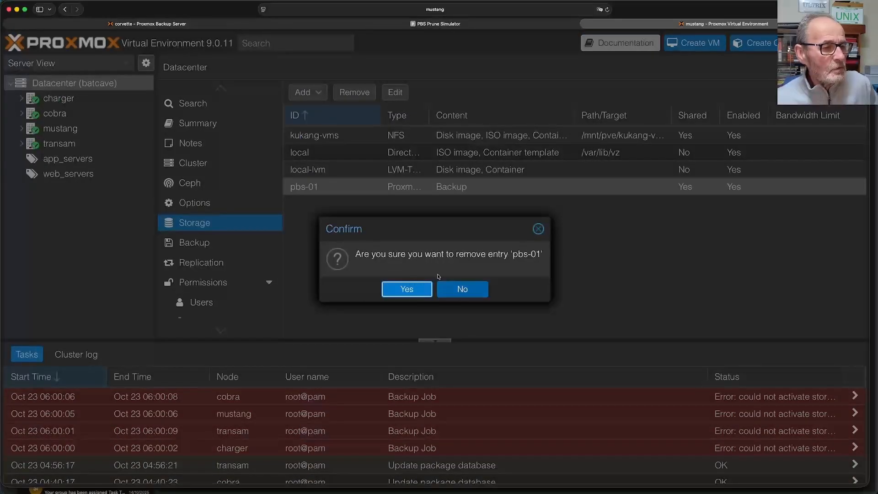
{"action": "left_click", "coordinate": [413, 291]}
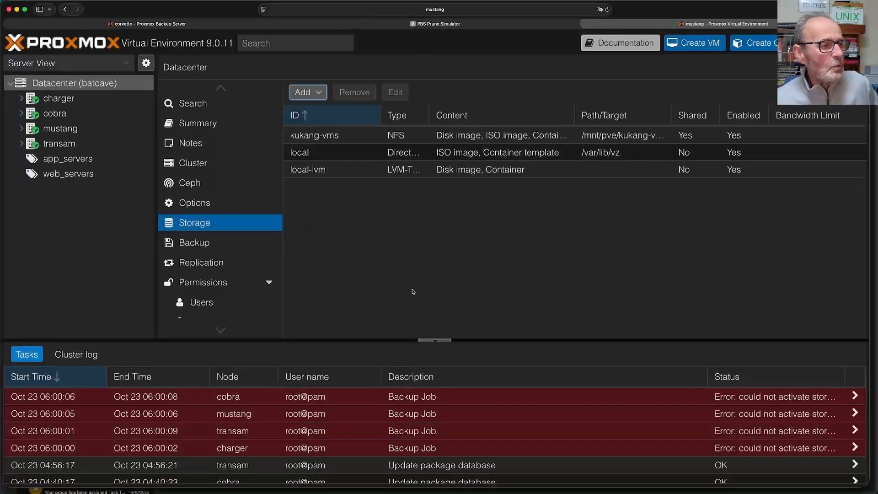
{"action": "left_click", "coordinate": [313, 94]}
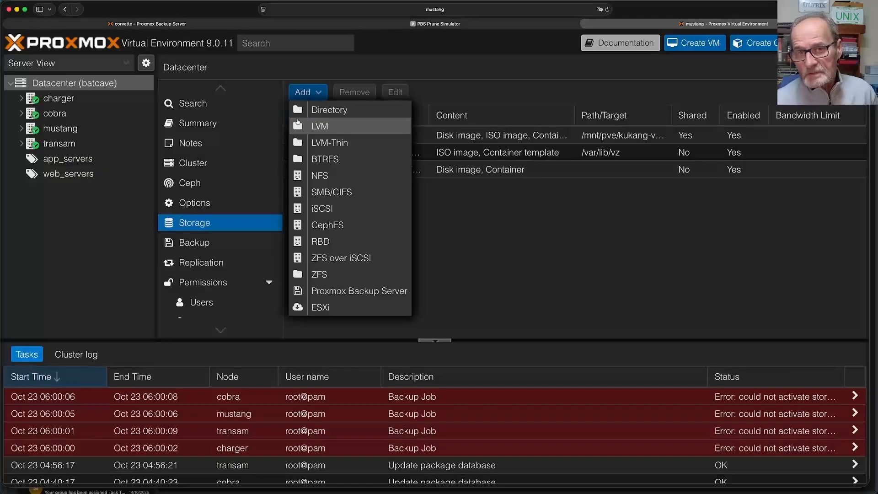
- Add a Proxmox Backup Server storage with ID pbs-01, server 192.168.0.235 and the backup user's username
{"action": "left_click", "coordinate": [340, 291]}
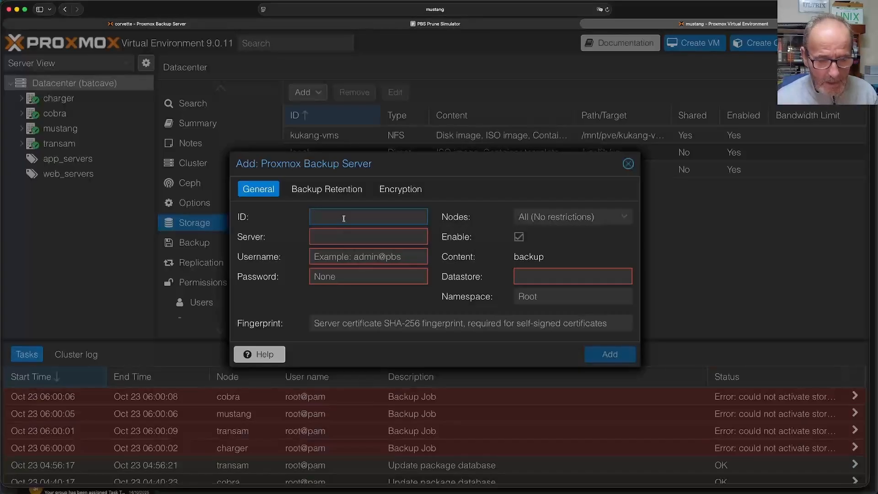
{"action": "type", "text": "p"}
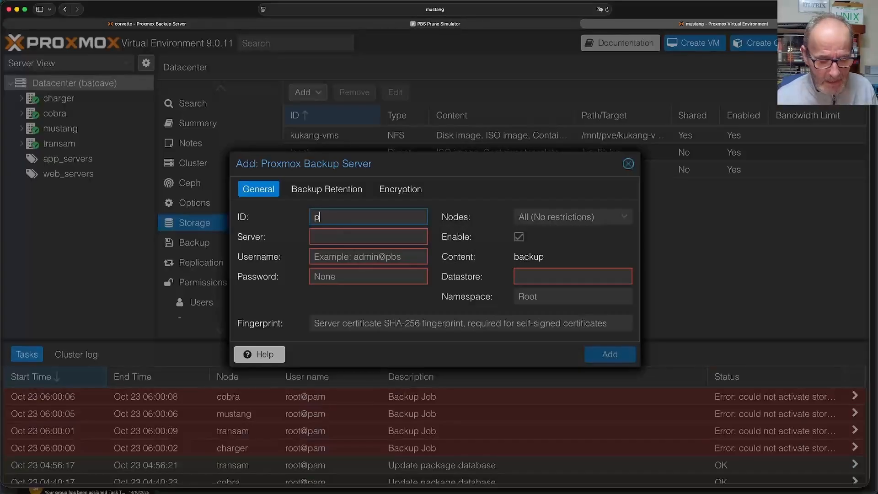
{"action": "type", "text": "bs"}
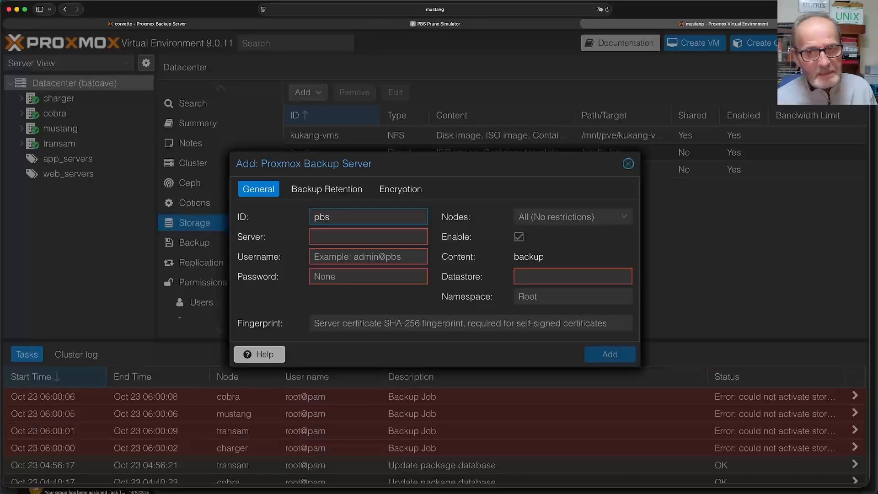
{"action": "type", "text": "-0"}
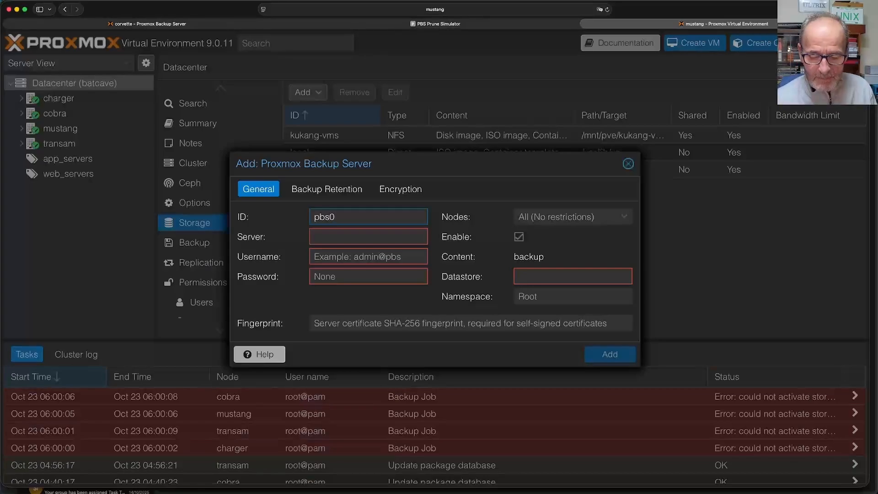
{"action": "type", "text": "1"}
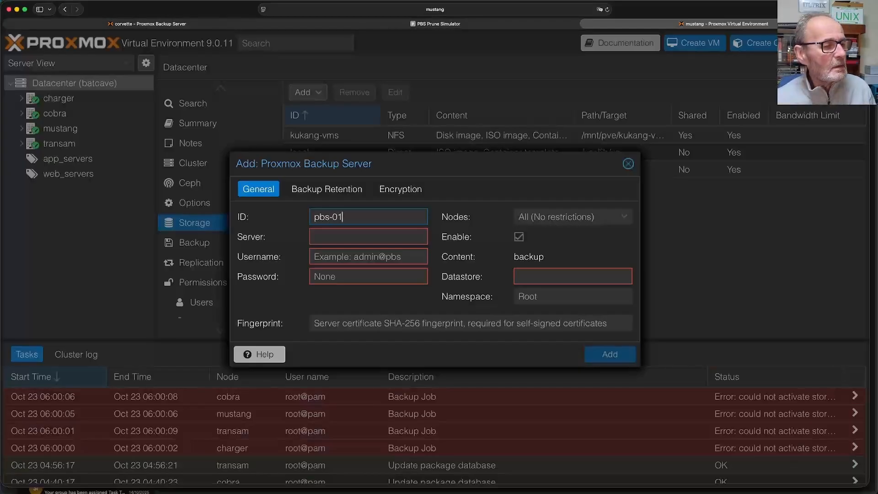
{"action": "left_click", "coordinate": [343, 238]}
{"action": "type", "text": "1"}
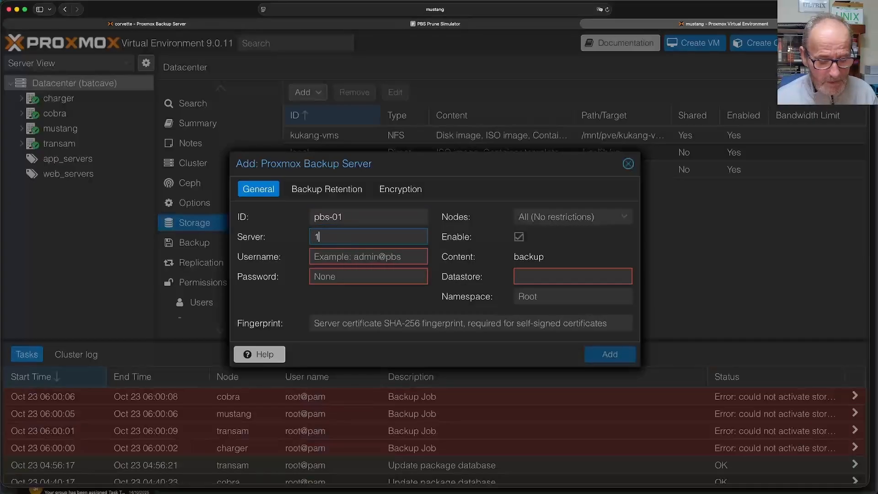
{"action": "type", "text": "92.168"}
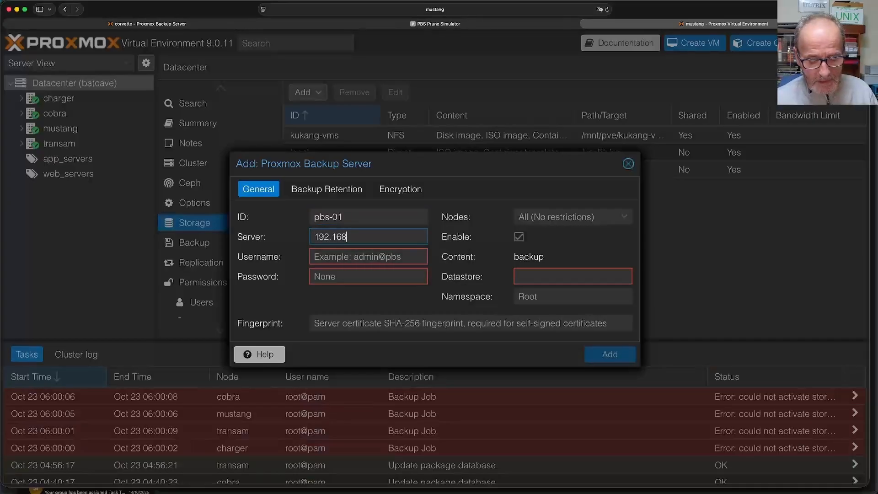
{"action": "type", "text": ".0.235"}
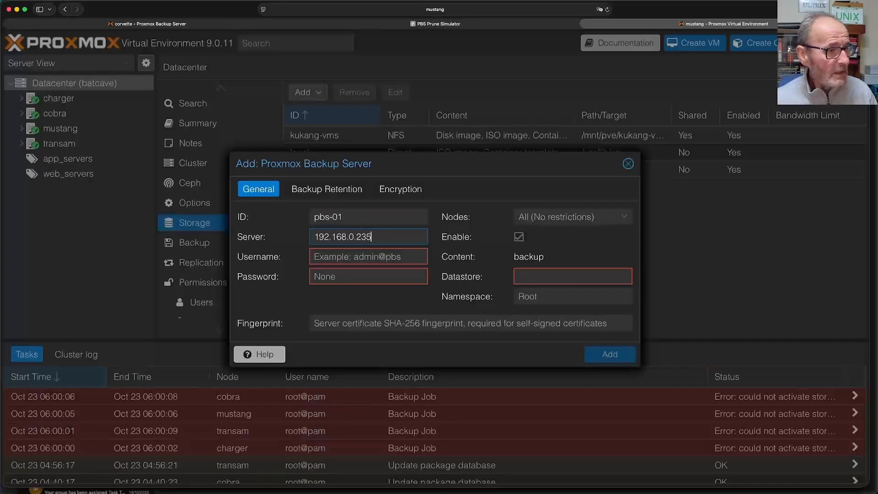
{"action": "left_click", "coordinate": [343, 257]}
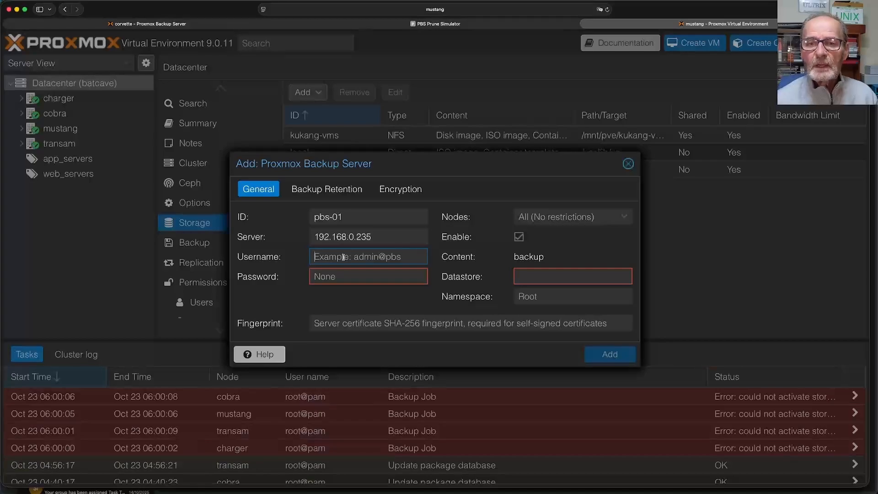
{"action": "type", "text": "j"}
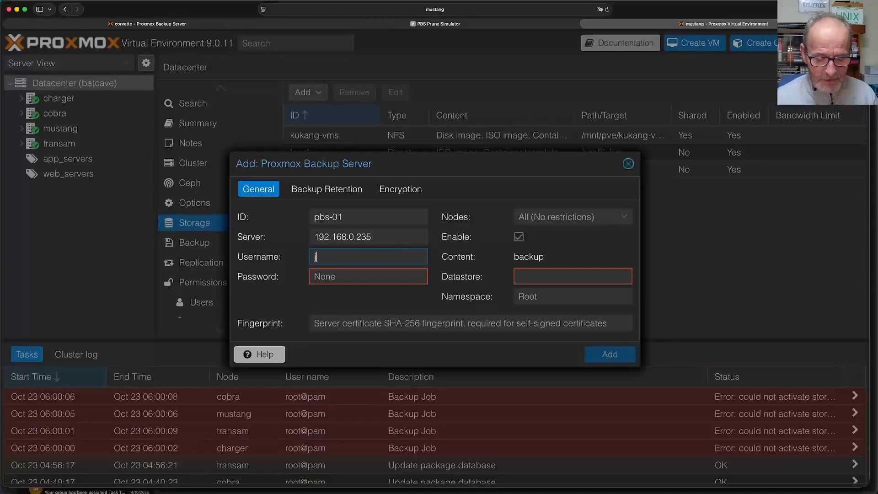
{"action": "type", "text": "ohn@pbs"}
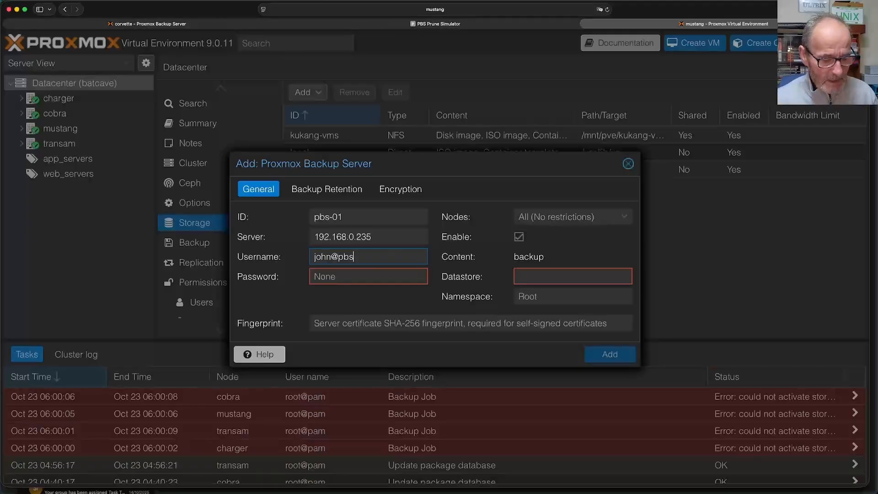
- Enter the backup user's password and datastore backing_store
{"action": "key", "text": "Tab"}
{"action": "type", "text": "•••••••••"}
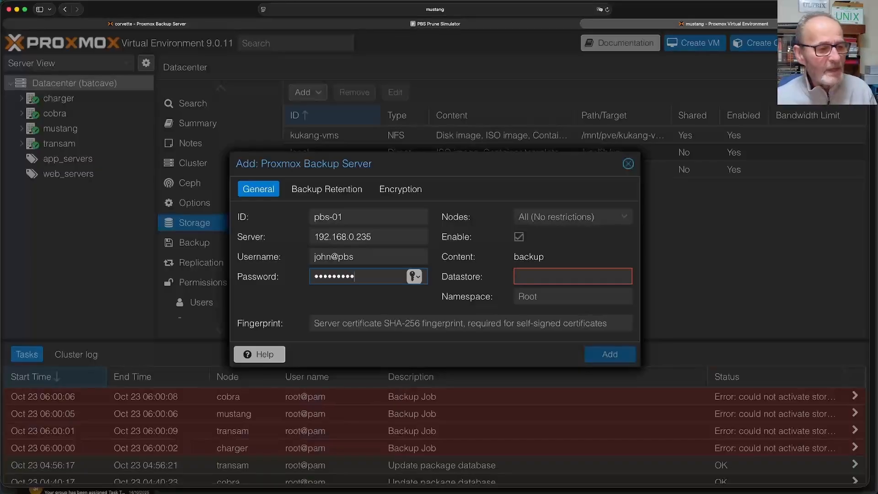
{"action": "left_click", "coordinate": [542, 274]}
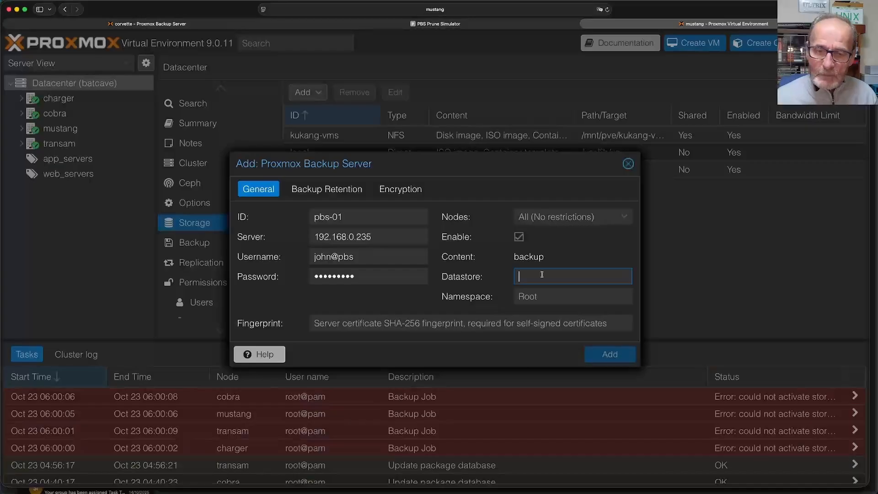
{"action": "type", "text": "backing_store"}
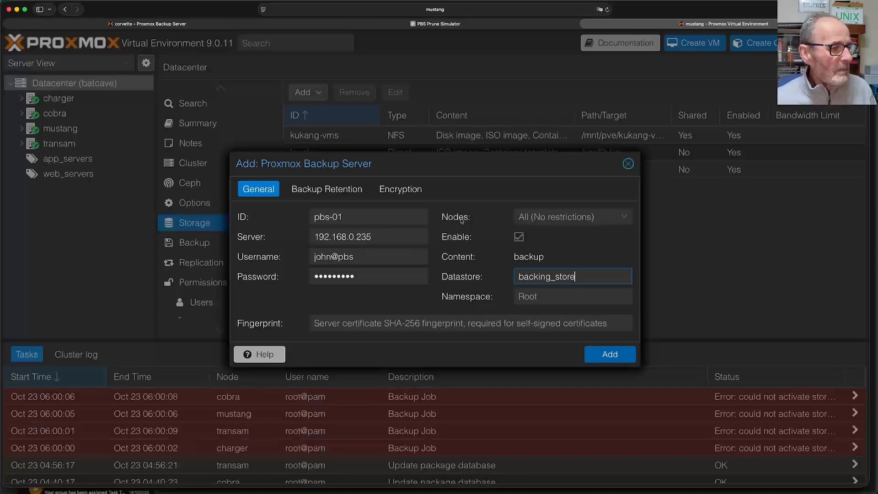
{"action": "left_click", "coordinate": [436, 325]}
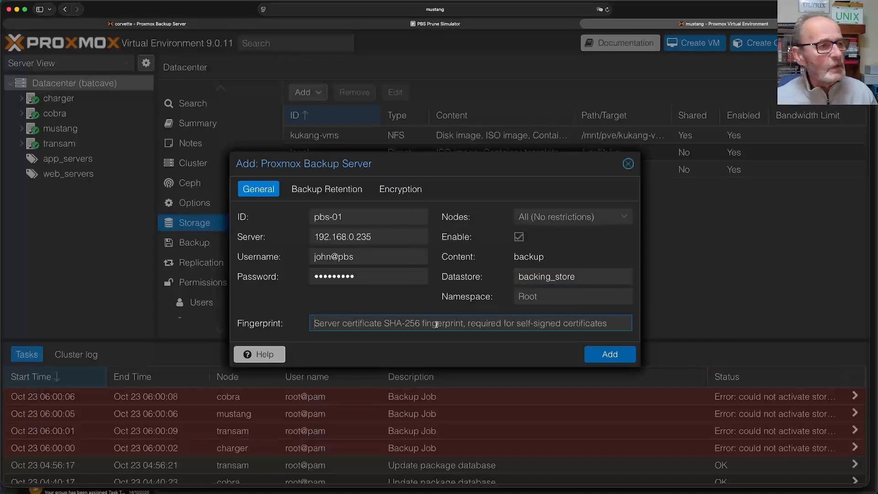
- Copy the certificate fingerprint from the Proxmox Backup Server dashboard and return to Proxmox VE
{"action": "left_click", "coordinate": [199, 24]}
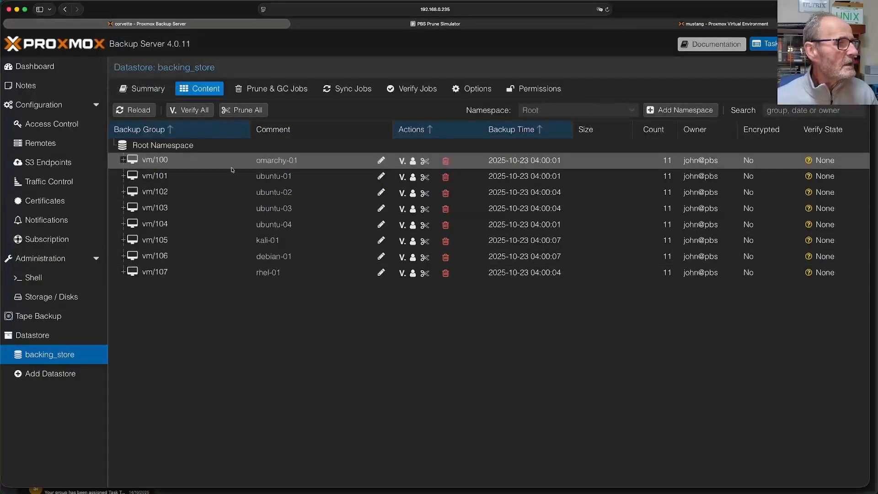
{"action": "left_click", "coordinate": [44, 67]}
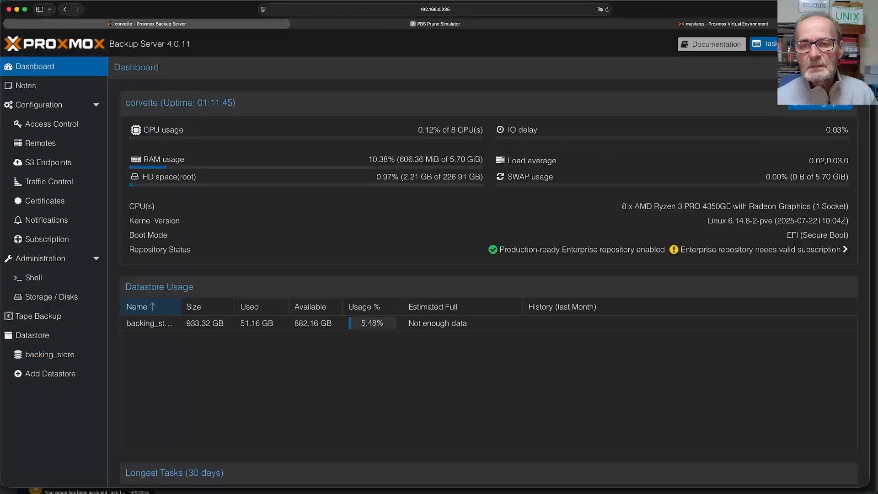
{"action": "left_click_drag", "start_coordinate": [828, 53], "coordinate": [828, 185]}
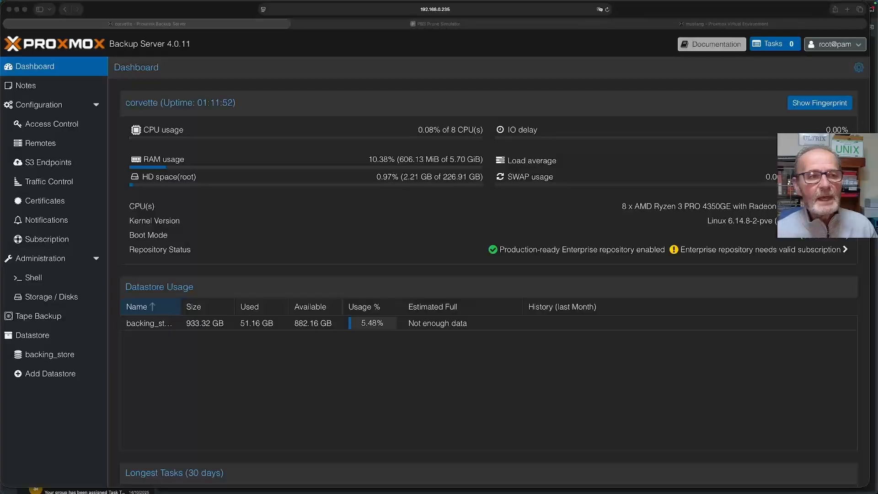
{"action": "left_click", "coordinate": [819, 106]}
{"action": "left_click", "coordinate": [819, 104]}
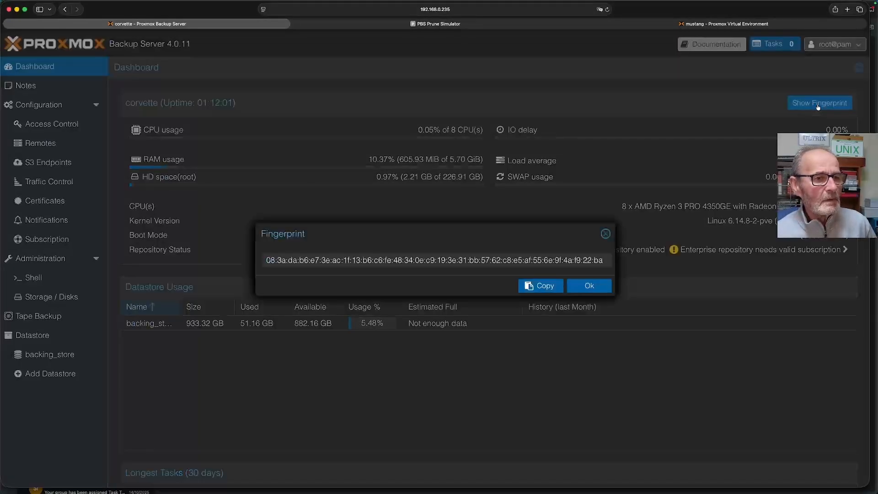
{"action": "left_click", "coordinate": [539, 286]}
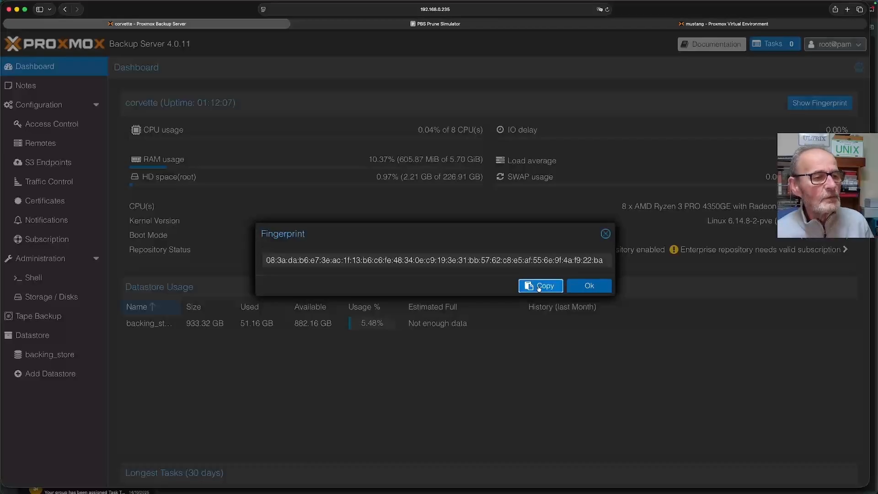
{"action": "left_click", "coordinate": [678, 25]}
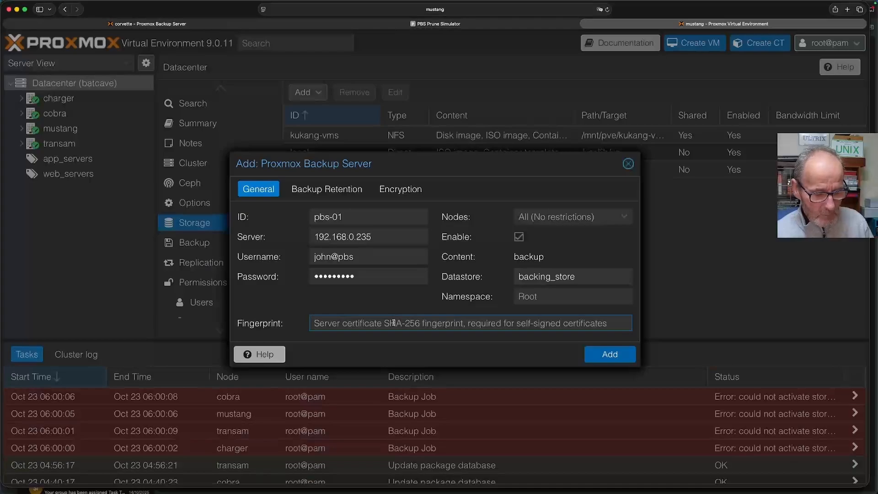
- Paste the copied fingerprint and save pbs-01 as the new backup storage
{"action": "key", "text": "super+v"}
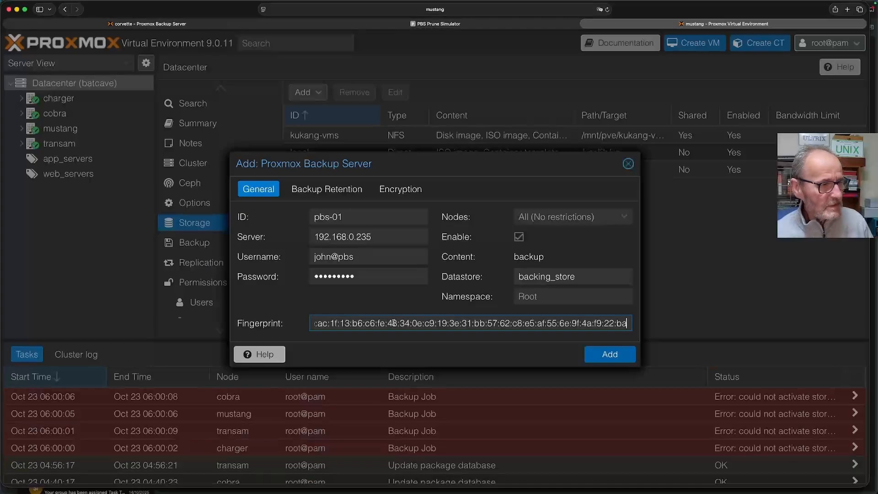
{"action": "left_click", "coordinate": [610, 355]}
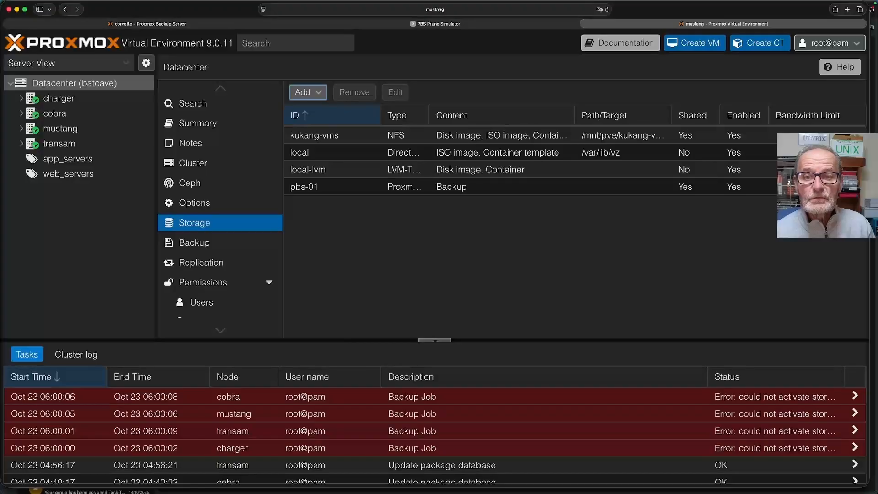
{"action": "left_click_drag", "start_coordinate": [827, 185], "coordinate": [827, 52]}
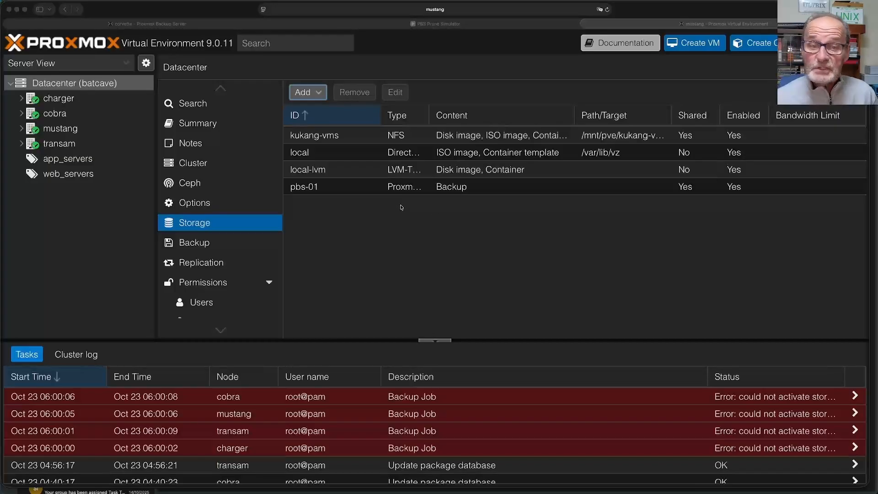
- Run the scheduled pbs-01 backup job immediately from Datacenter > Backup
{"action": "left_click", "coordinate": [216, 246]}
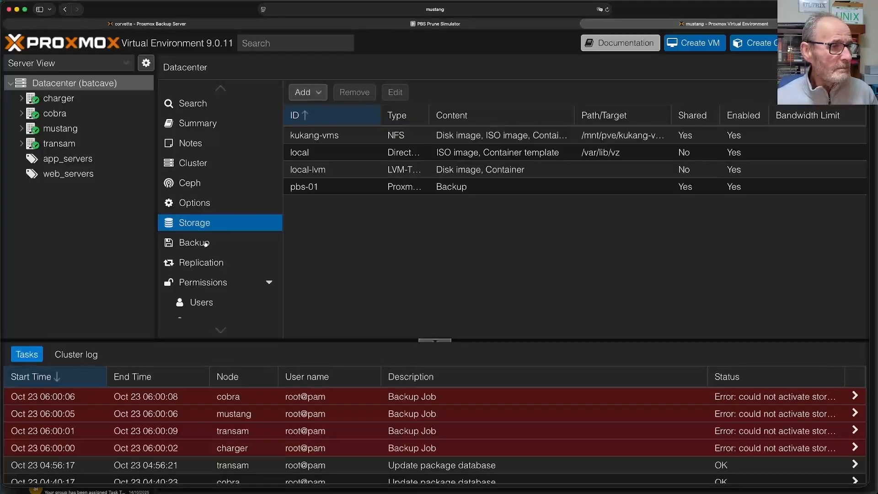
{"action": "left_click", "coordinate": [206, 243]}
{"action": "left_click", "coordinate": [378, 135]}
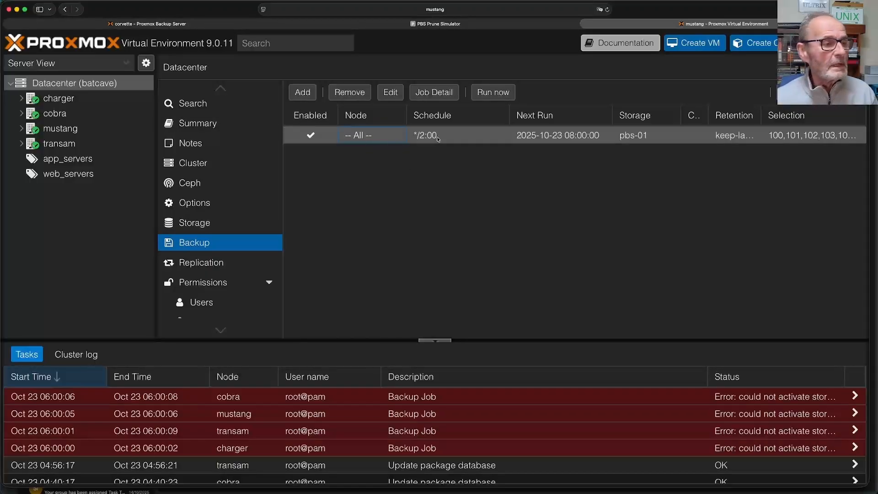
{"action": "left_click", "coordinate": [493, 93]}
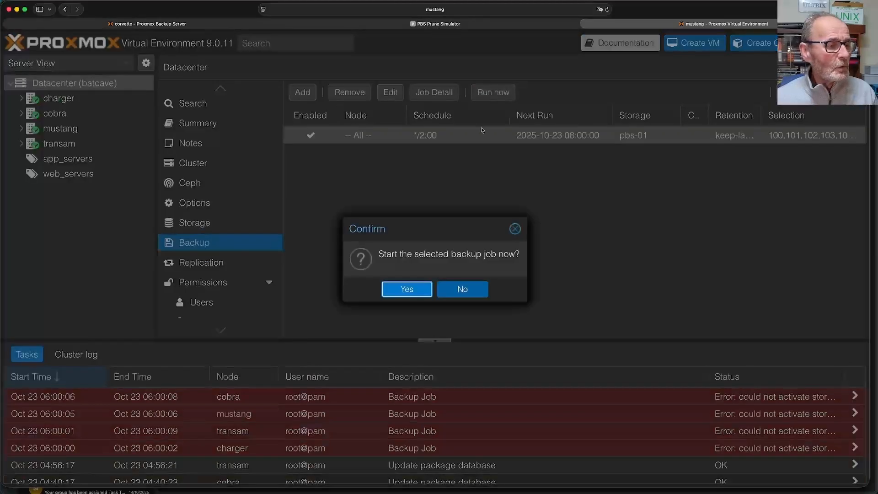
{"action": "left_click", "coordinate": [407, 289]}
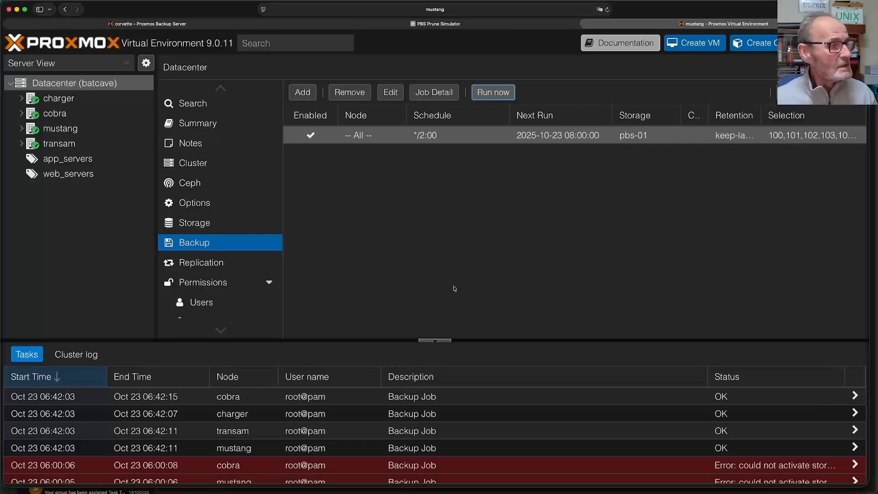
- Expand node charger and open the Backup panel listing VM 101 (ubuntu-01) backups
{"action": "left_click", "coordinate": [22, 99]}
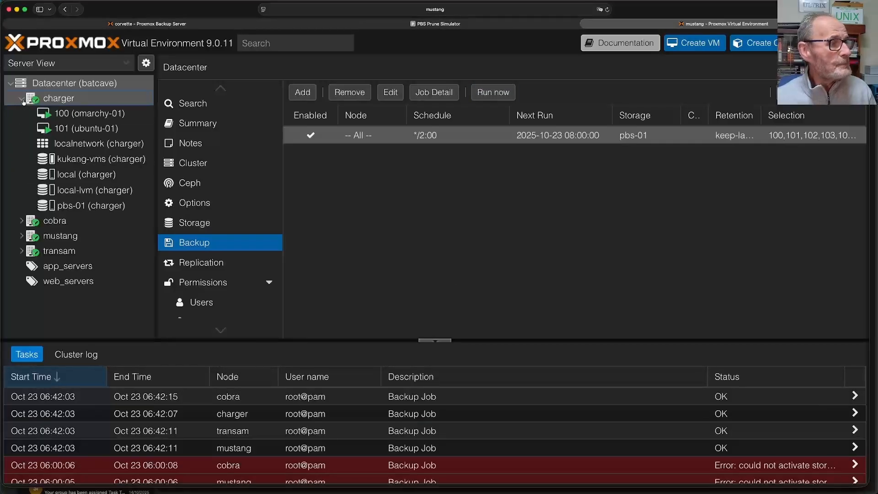
{"action": "left_click", "coordinate": [93, 114]}
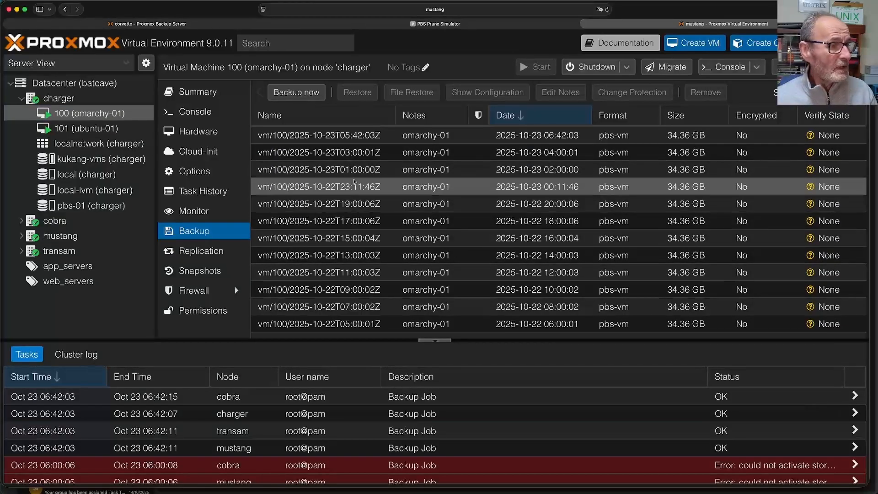
{"action": "left_click", "coordinate": [352, 171]}
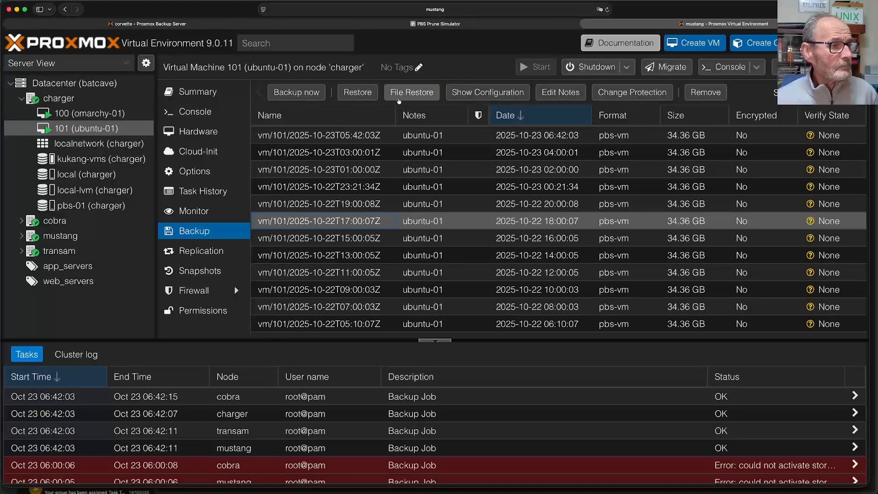
- In File Restore, expand lvm > ubuntu-vg > ubuntu-lv > etc and select bash.bashrc
{"action": "left_click", "coordinate": [419, 93]}
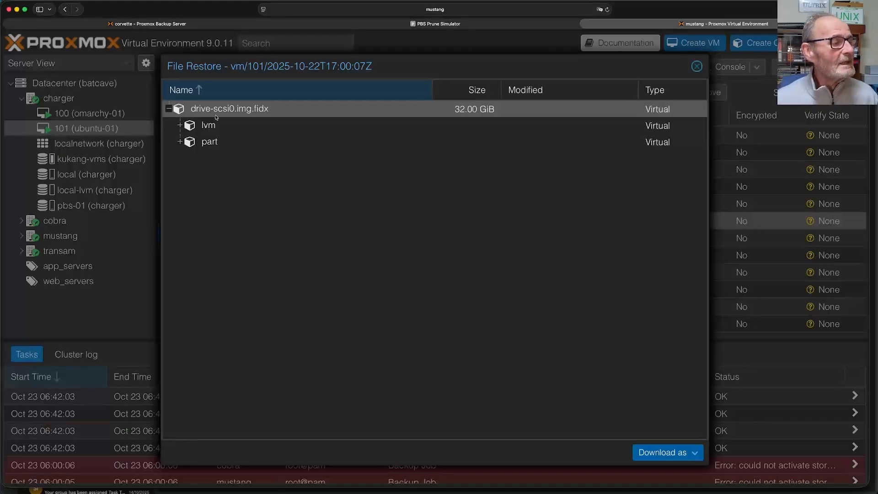
{"action": "left_click", "coordinate": [180, 126]}
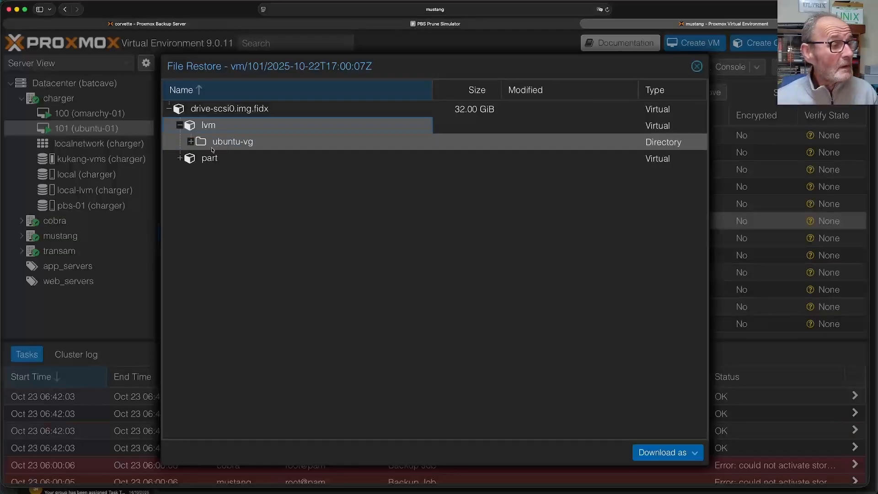
{"action": "left_click", "coordinate": [190, 142]}
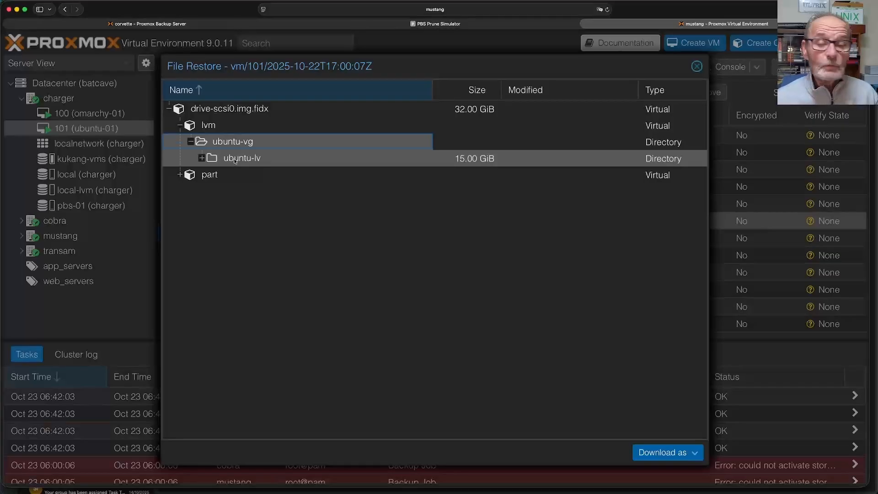
{"action": "left_click", "coordinate": [201, 157]}
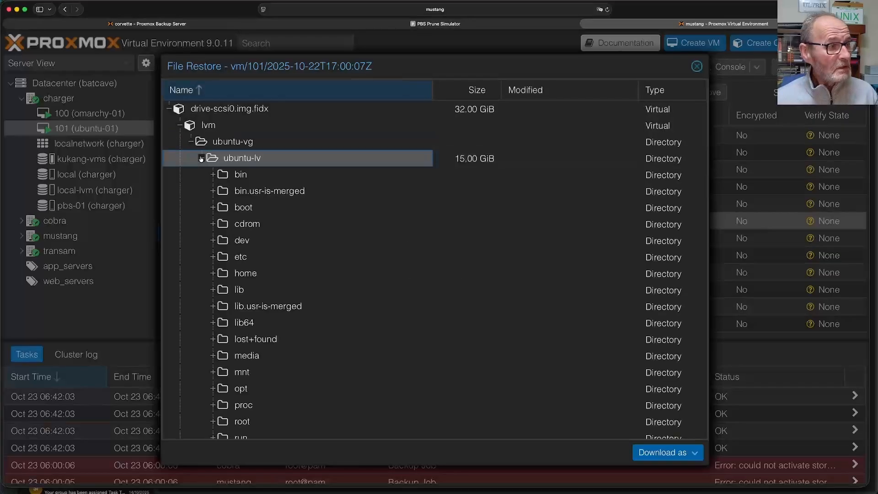
{"action": "scroll", "coordinate": [275, 243], "scroll_direction": "down", "scroll_amount": 5}
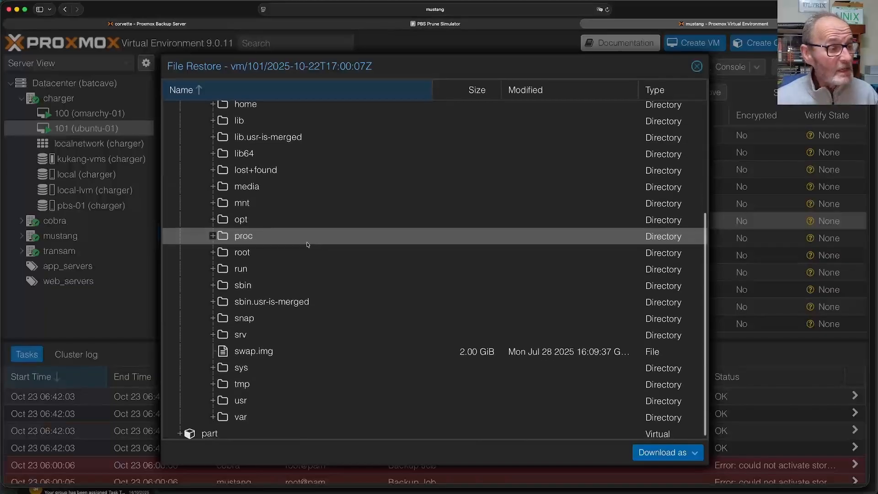
{"action": "scroll", "coordinate": [307, 245], "scroll_direction": "up", "scroll_amount": 4}
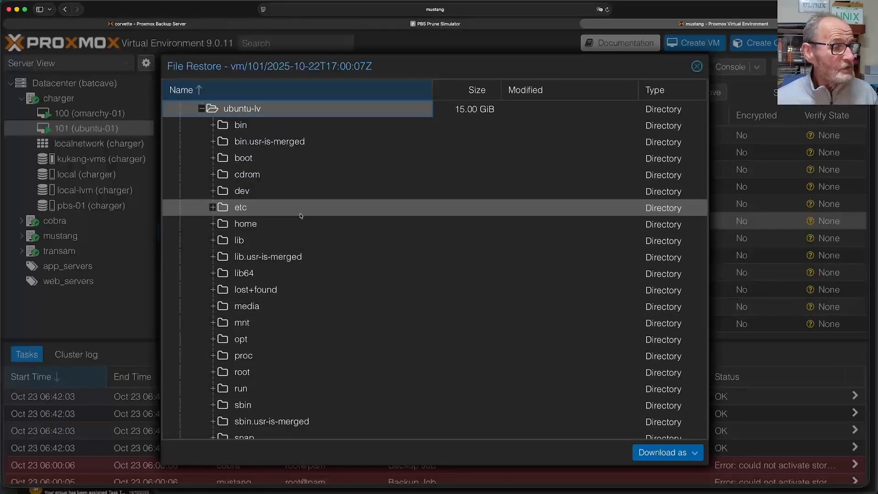
{"action": "left_click", "coordinate": [213, 208]}
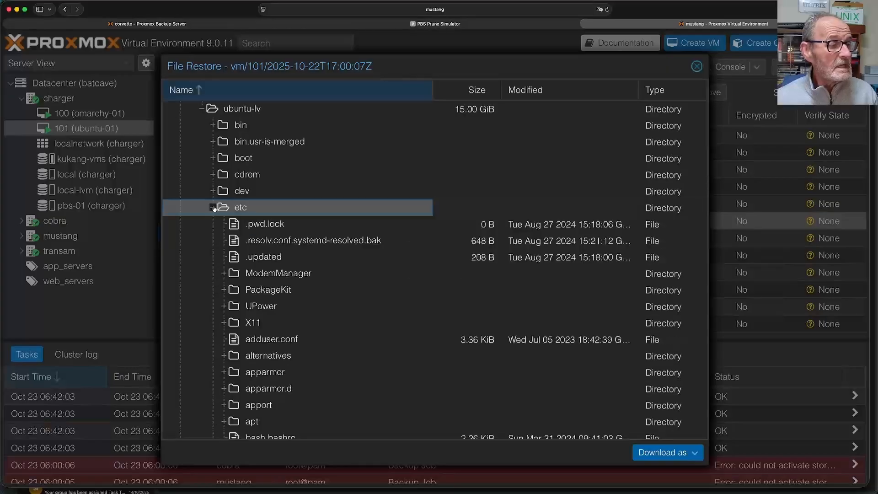
{"action": "scroll", "coordinate": [317, 266], "scroll_direction": "down", "scroll_amount": 2}
{"action": "scroll", "coordinate": [317, 265], "scroll_direction": "down", "scroll_amount": 4}
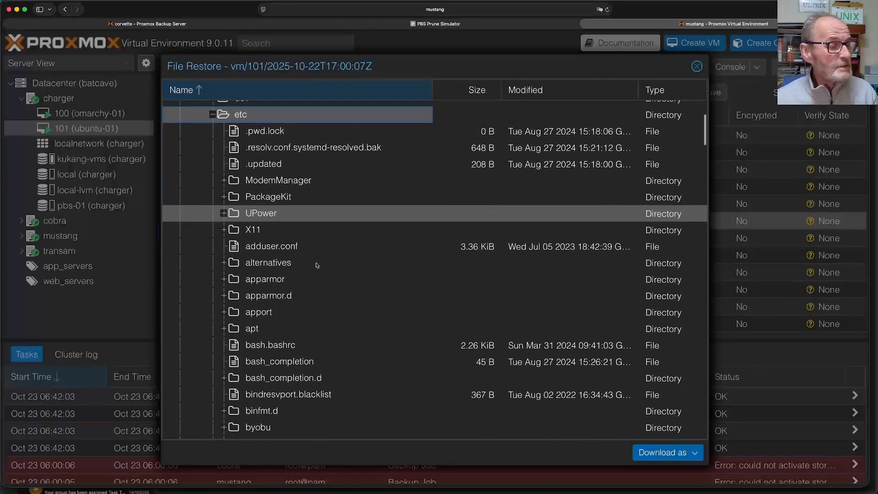
{"action": "scroll", "coordinate": [317, 266], "scroll_direction": "down", "scroll_amount": 2}
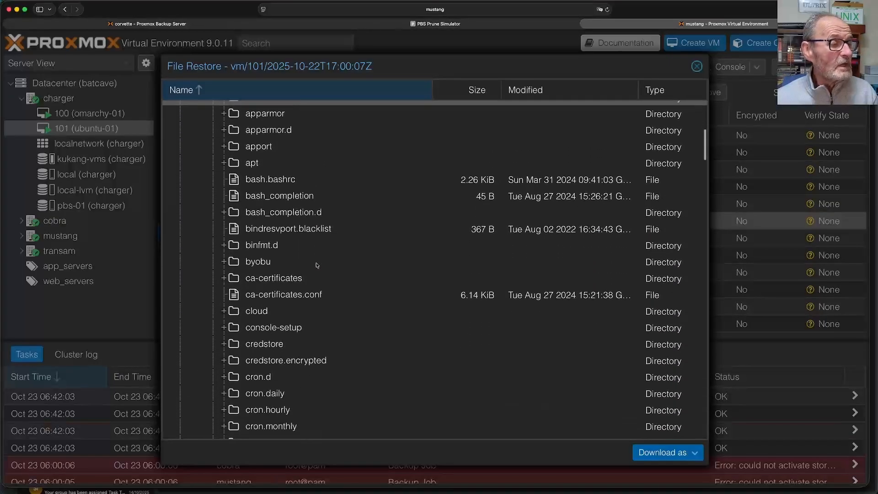
{"action": "left_click", "coordinate": [264, 179]}
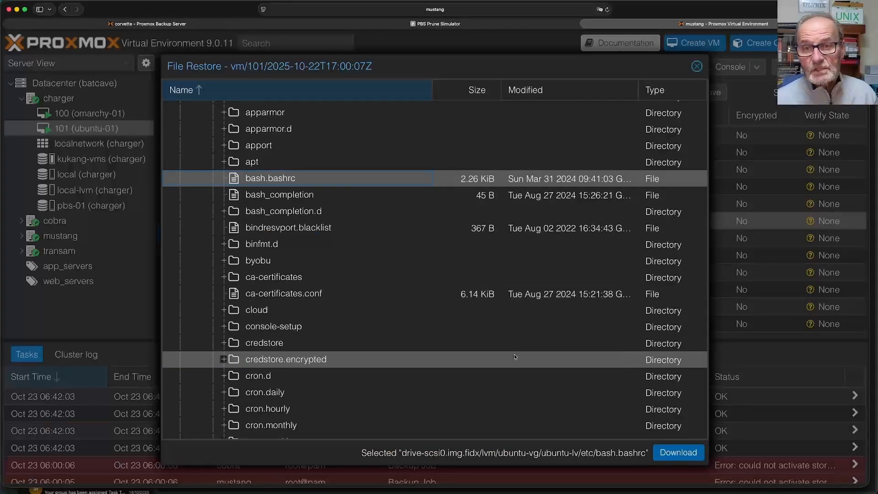
- Download bash.bashrc, allow Safari to save it, and close the File Restore window
{"action": "left_click", "coordinate": [683, 452]}
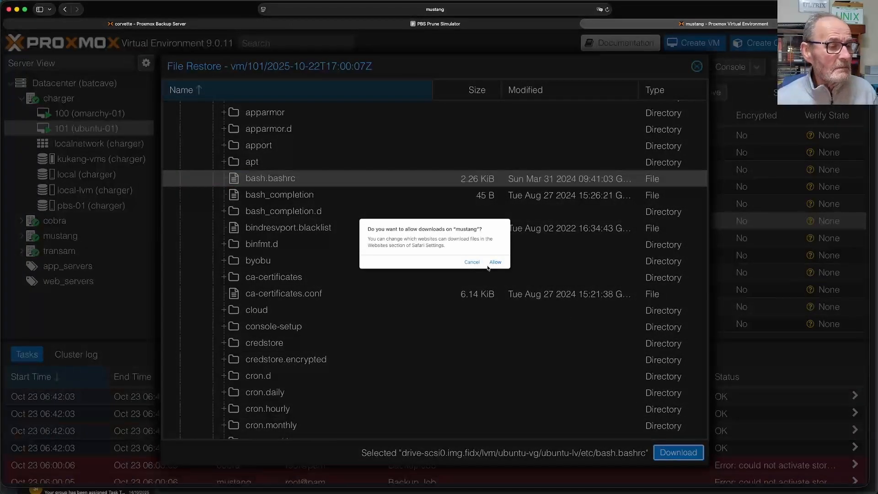
{"action": "left_click", "coordinate": [495, 262]}
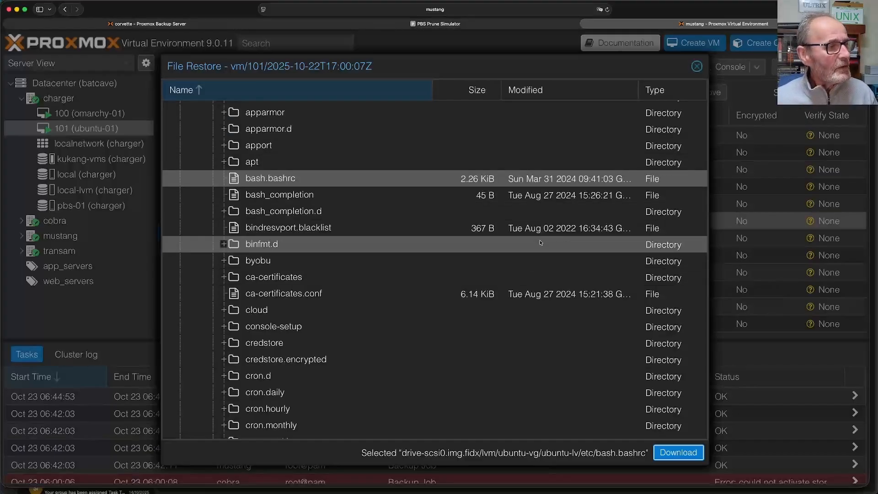
{"action": "left_click", "coordinate": [697, 67]}
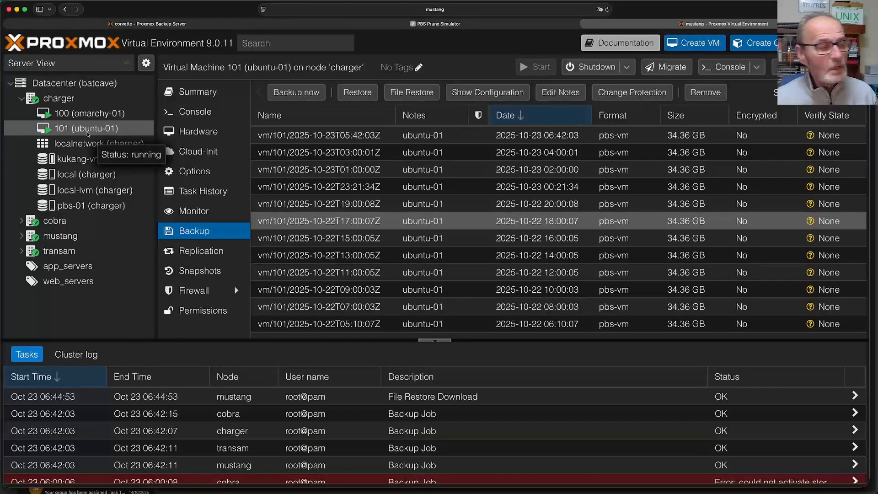
- Filter pbs-01's backups to ubuntu-01 and select VM 101's 2025-10-23T03:00:01Z backup
{"action": "left_click", "coordinate": [74, 209]}
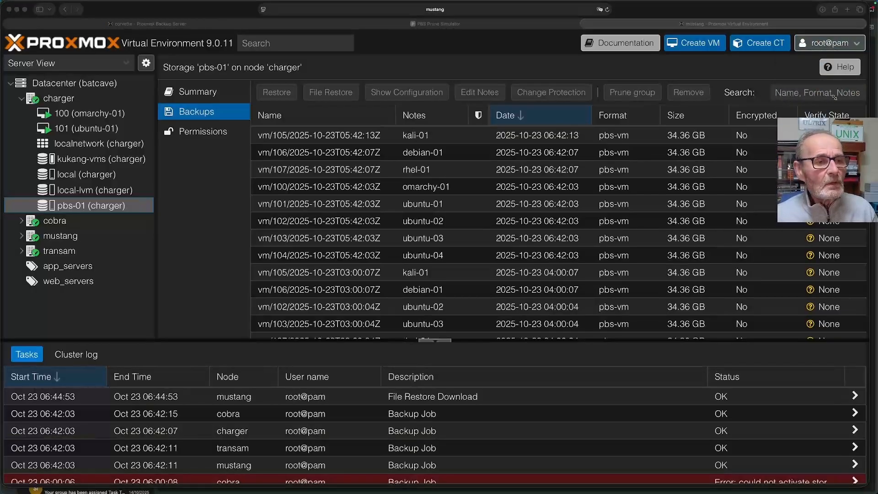
{"action": "left_click", "coordinate": [805, 94]}
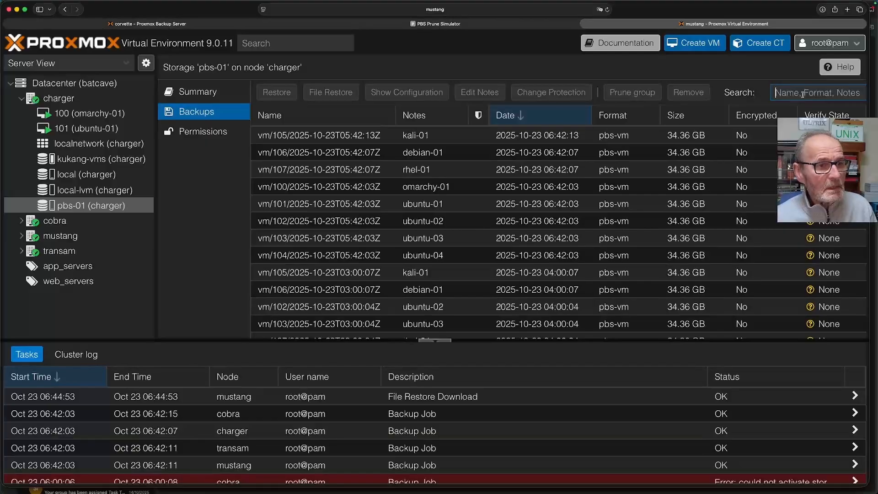
{"action": "type", "text": "ubun"}
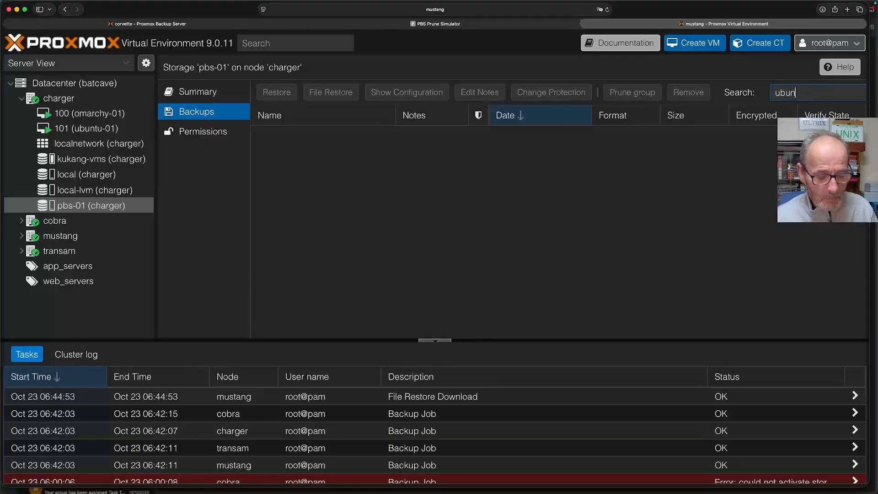
{"action": "type", "text": "tu-01"}
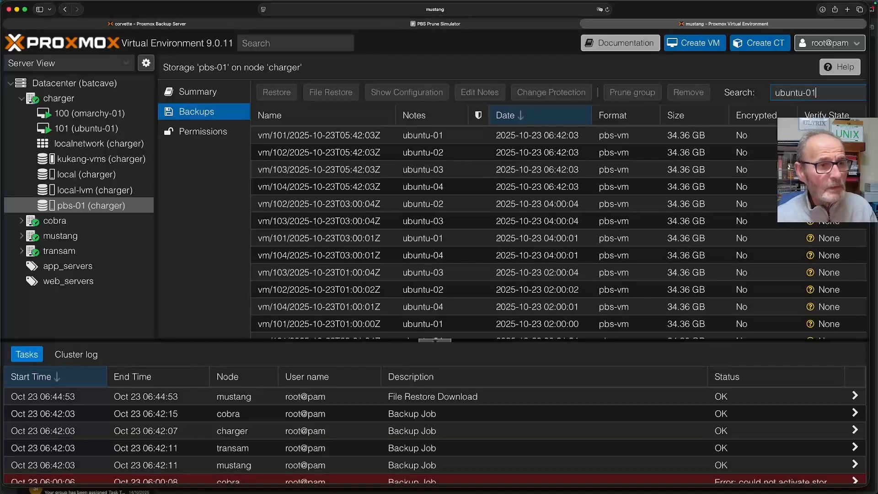
{"action": "key", "text": "BackSpace"}
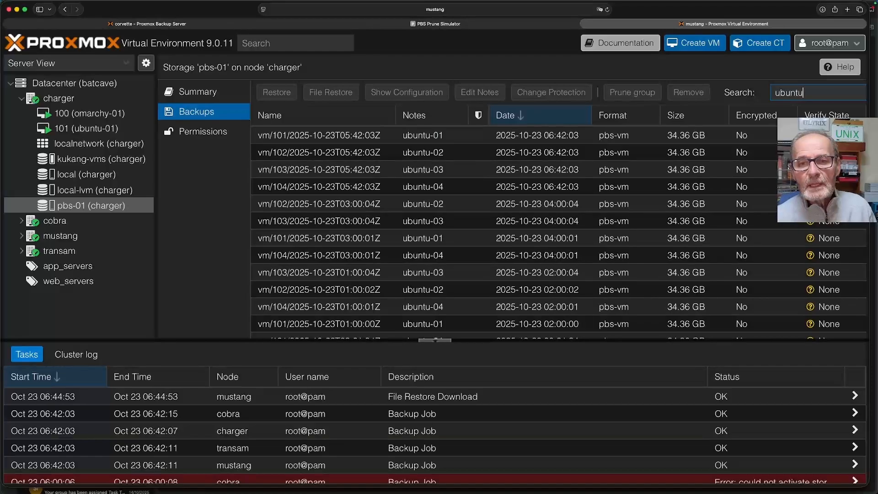
{"action": "scroll", "coordinate": [486, 165], "scroll_direction": "down", "scroll_amount": 10}
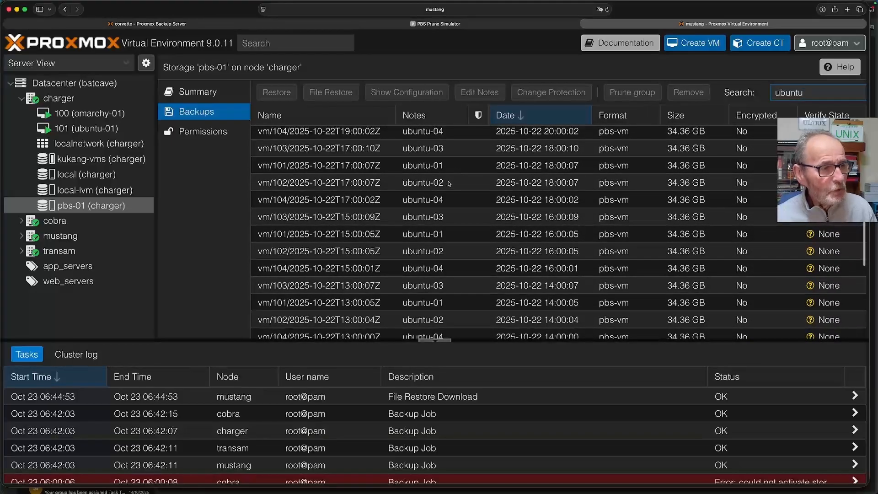
{"action": "scroll", "coordinate": [451, 181], "scroll_direction": "down", "scroll_amount": 3}
{"action": "type", "text": "-01"}
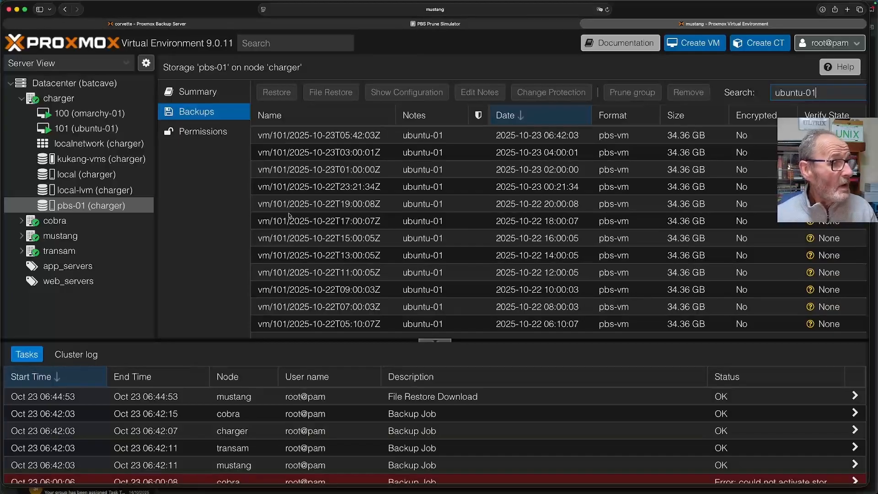
{"action": "left_click", "coordinate": [325, 152]}
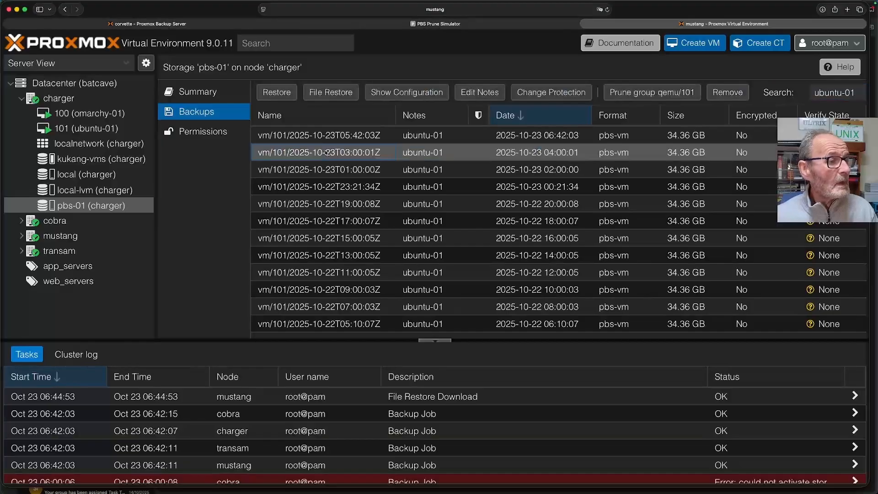
- Set up the restore as VM 2001 named test-restore, starting after restore, storage from backup configuration
{"action": "left_click", "coordinate": [287, 93]}
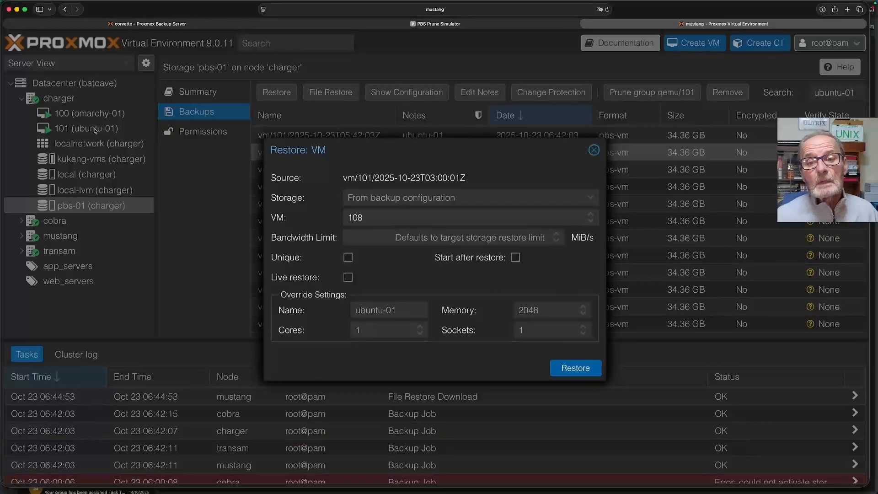
{"action": "left_click", "coordinate": [381, 219]}
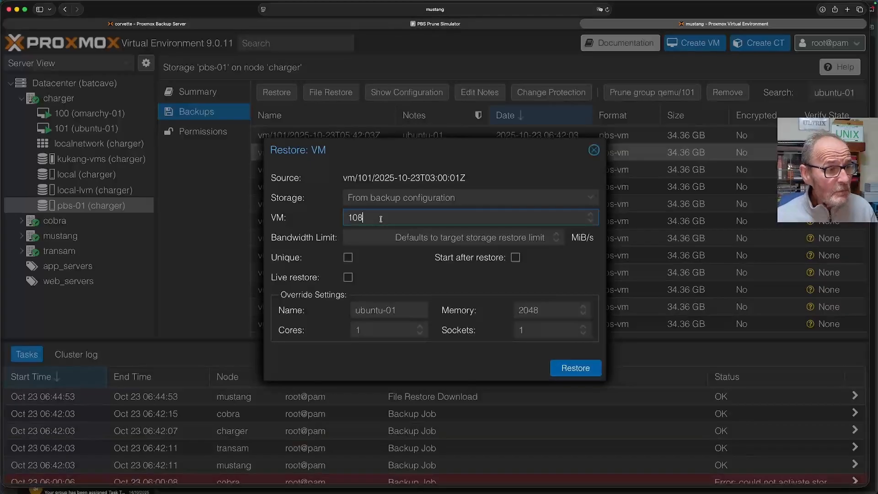
{"action": "key", "text": "BackSpace"}
{"action": "key", "text": "BackSpace"}
{"action": "key", "text": "BackSpace"}
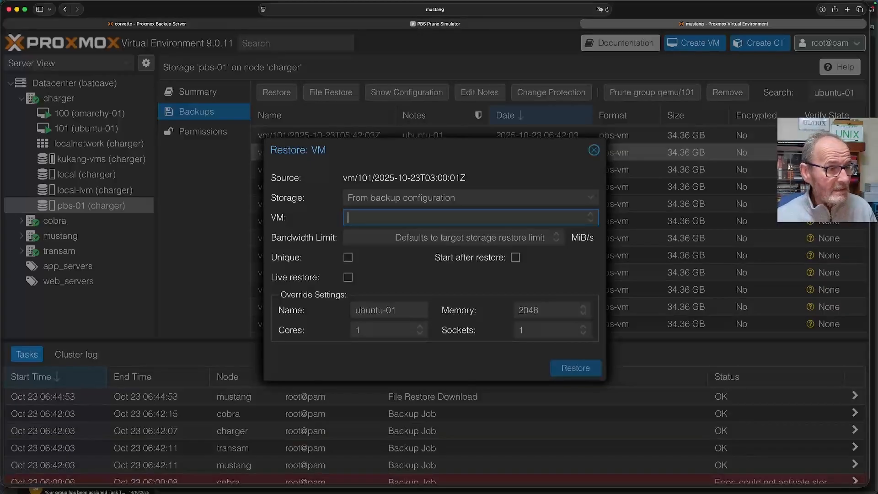
{"action": "type", "text": "2001"}
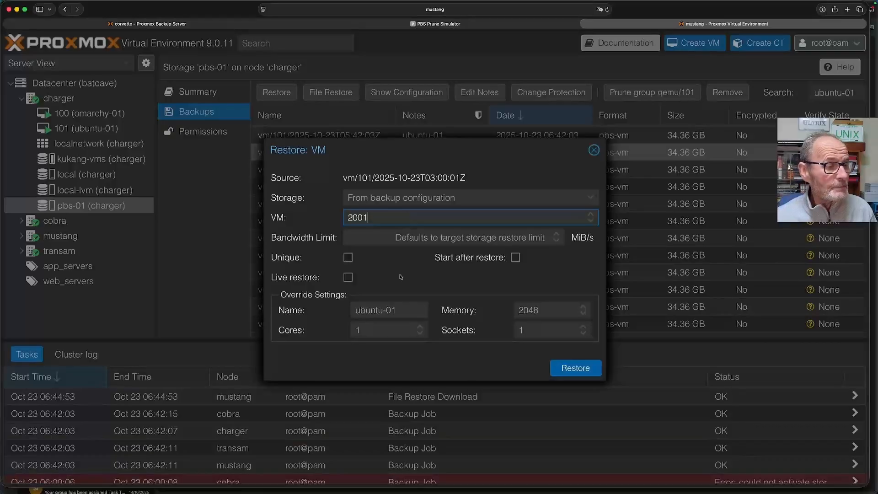
{"action": "left_click", "coordinate": [401, 310]}
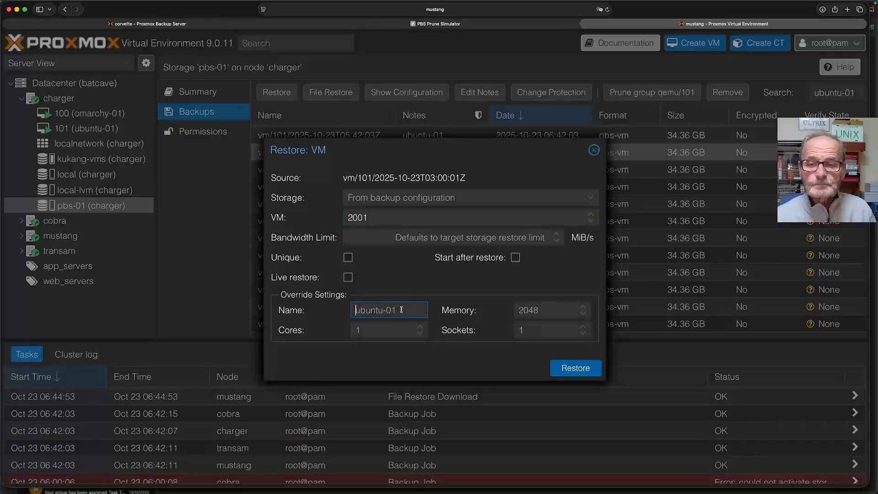
{"action": "type", "text": "tes"}
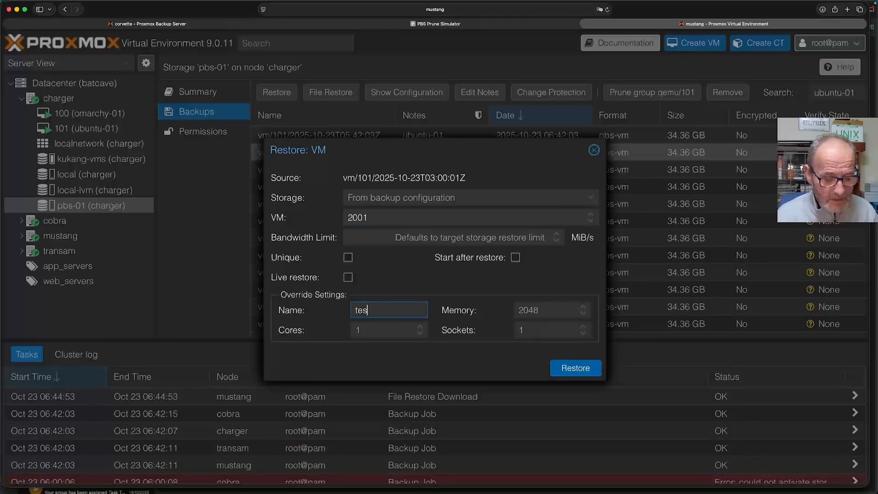
{"action": "type", "text": "t-restore"}
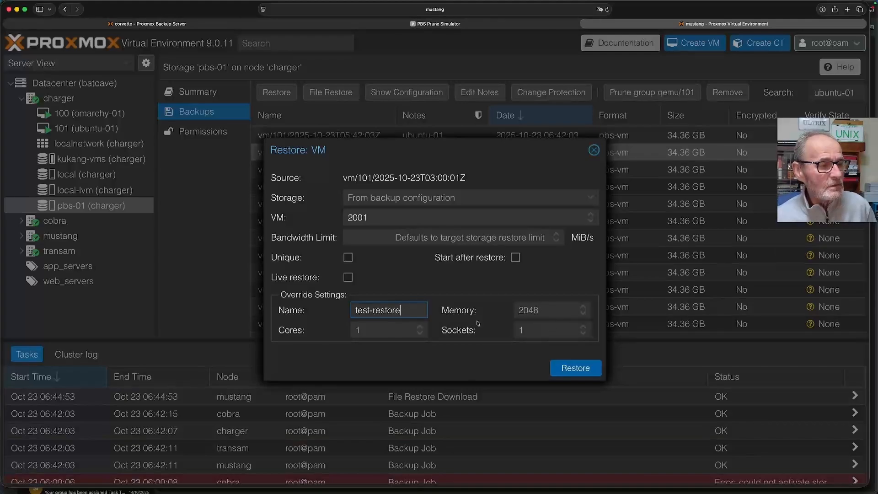
{"action": "left_click", "coordinate": [516, 258]}
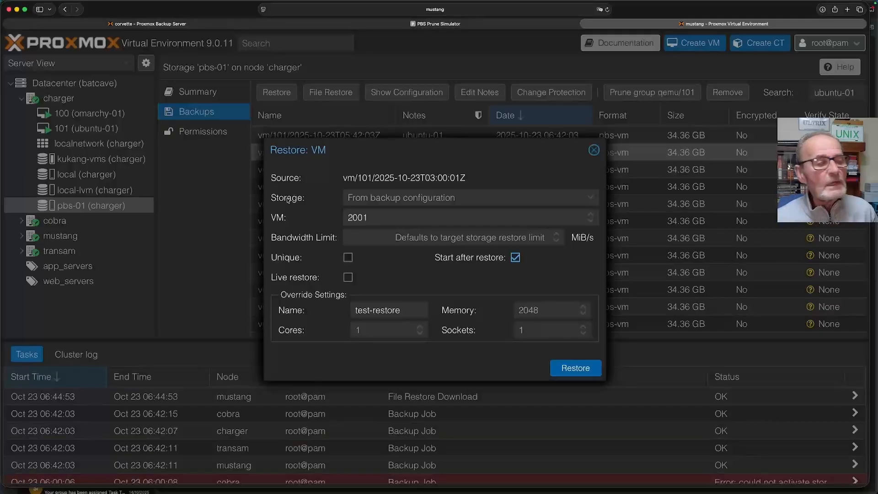
{"action": "left_click", "coordinate": [594, 202]}
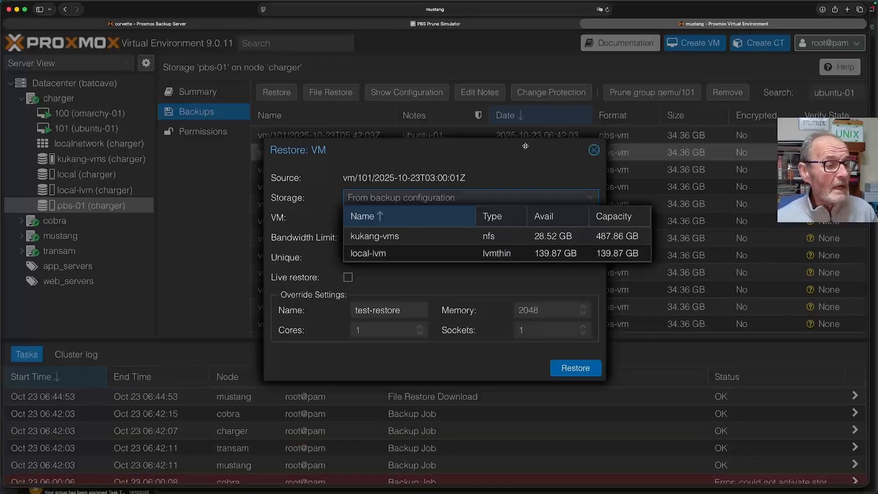
{"action": "left_click", "coordinate": [491, 175]}
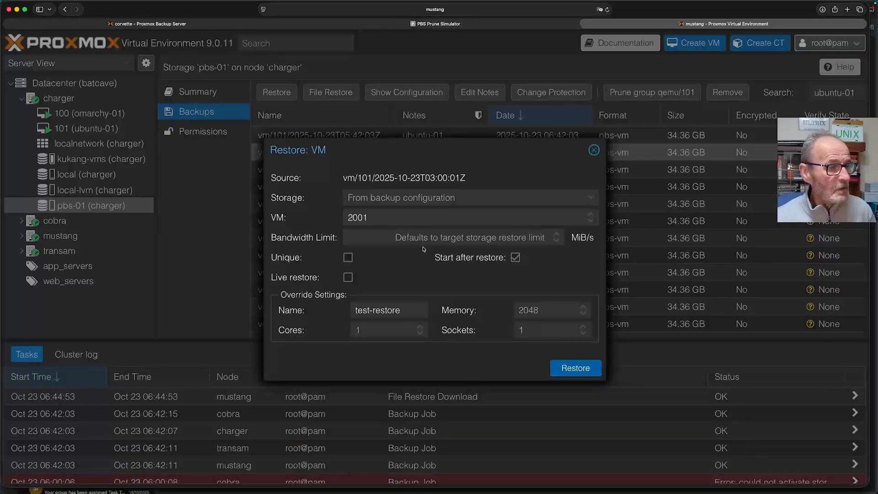
- Start the restore into VM 2001 and close the task log once it shows TASK OK
{"action": "left_click", "coordinate": [581, 370]}
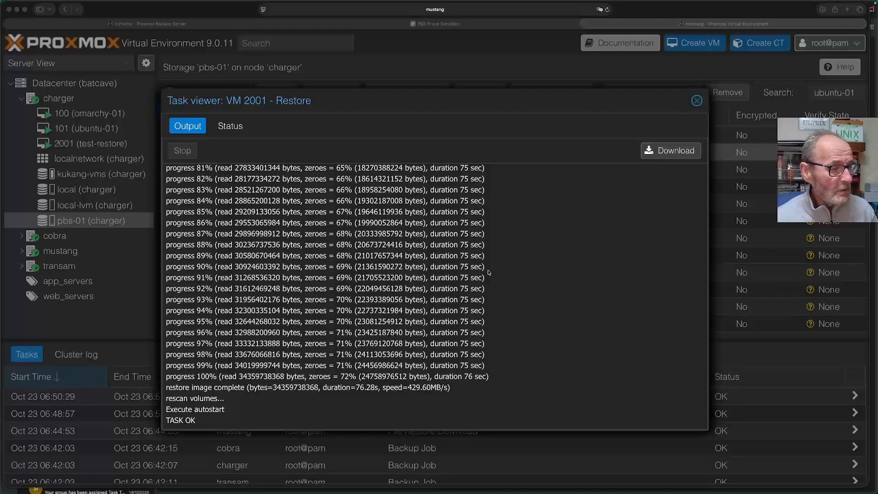
{"action": "scroll", "coordinate": [489, 273], "scroll_direction": "up", "scroll_amount": 1}
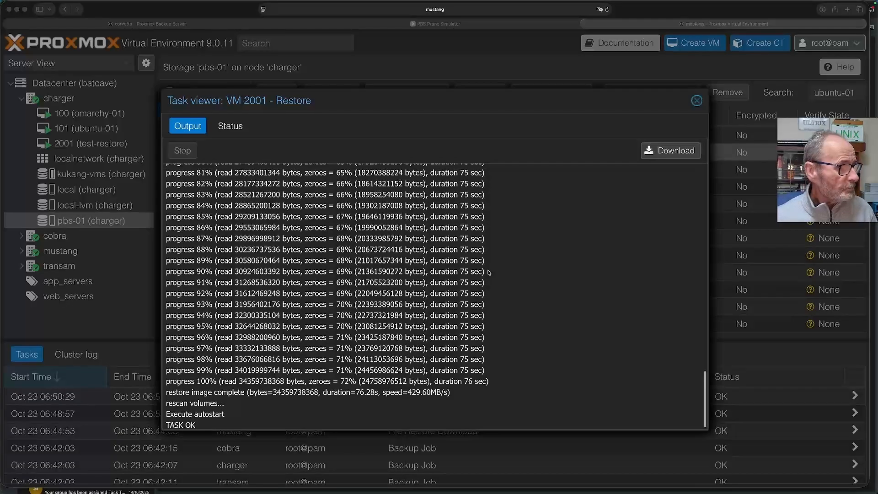
{"action": "scroll", "coordinate": [617, 219], "scroll_direction": "down", "scroll_amount": 1}
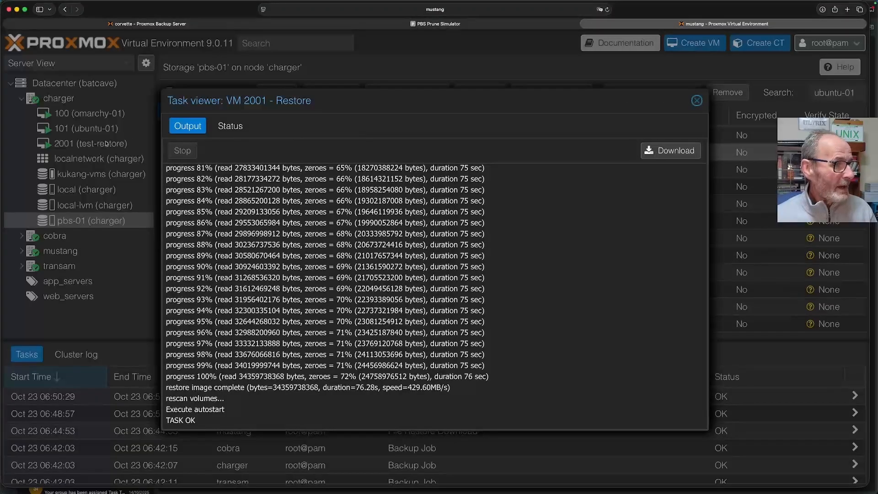
{"action": "left_click", "coordinate": [696, 101]}
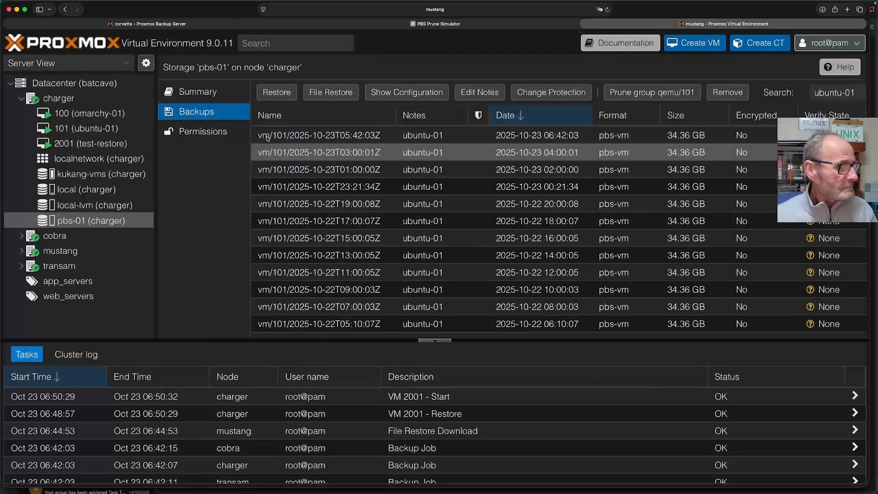
- Watch VM 2001's console as it boots, then ping bbc.co.uk from VM 101's console and stop it
{"action": "left_click", "coordinate": [101, 144]}
{"action": "left_click", "coordinate": [205, 112]}
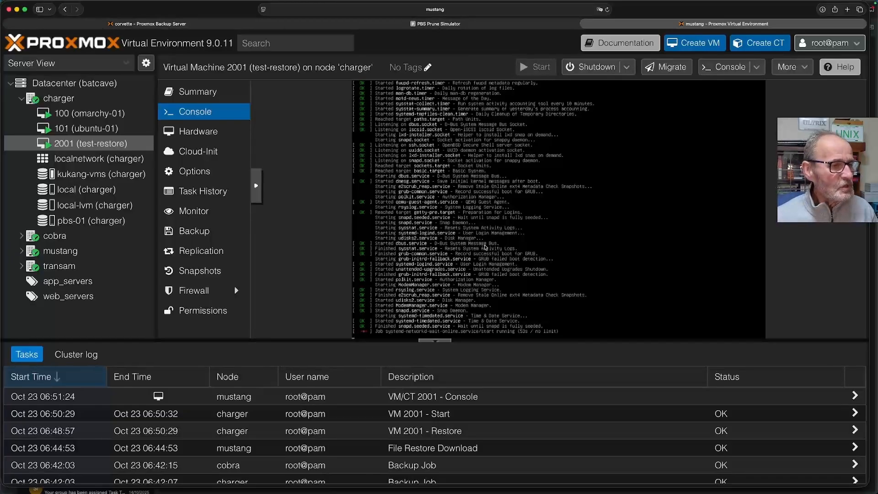
{"action": "left_click", "coordinate": [92, 128]}
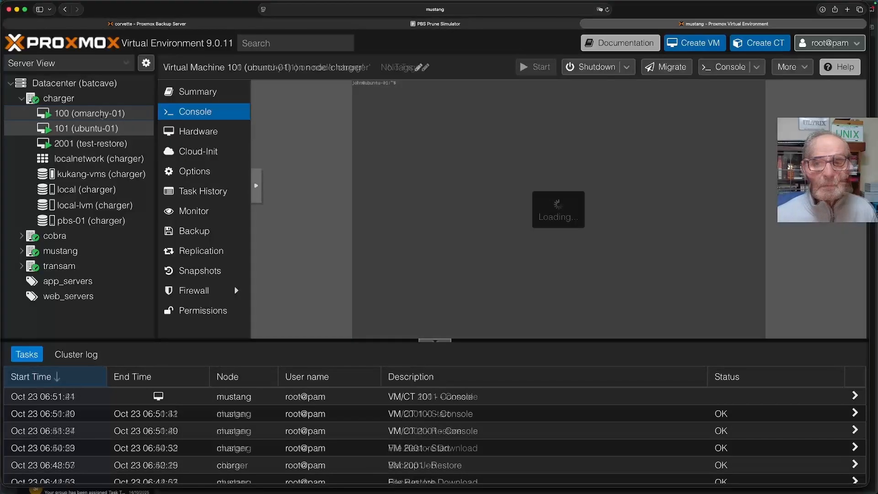
{"action": "key", "text": "Return"}
{"action": "key", "text": "Return"}
{"action": "key", "text": "Return"}
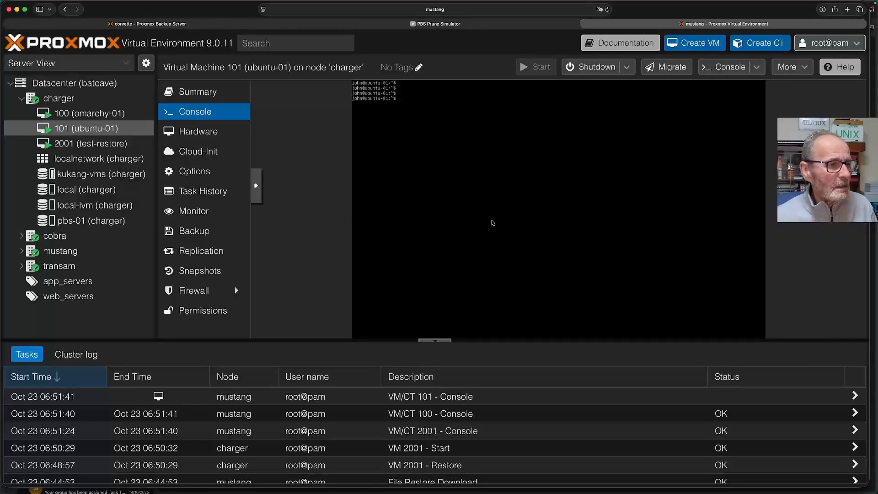
{"action": "type", "text": "ping bbc.co."}
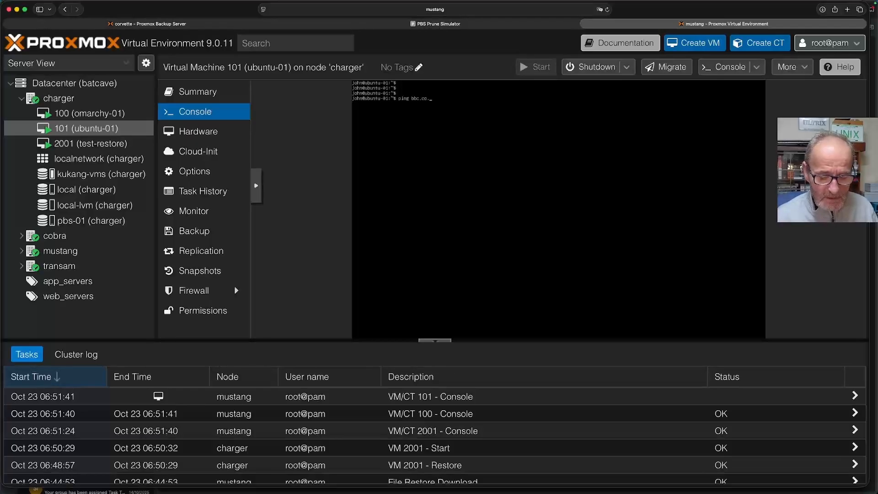
{"action": "key", "text": "Return"}
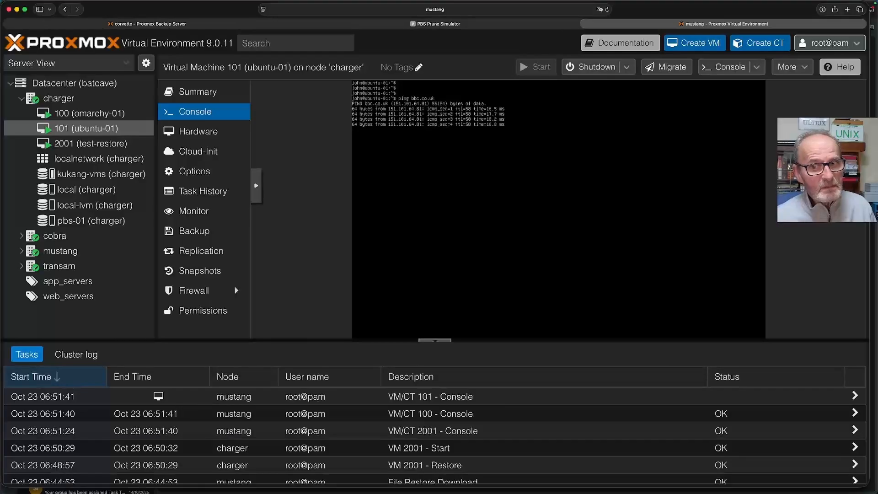
{"action": "key", "text": "ctrl+c"}
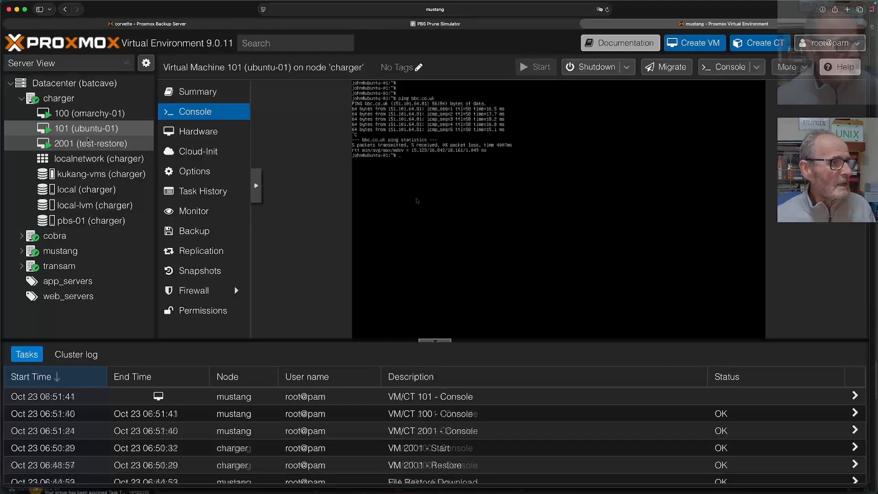
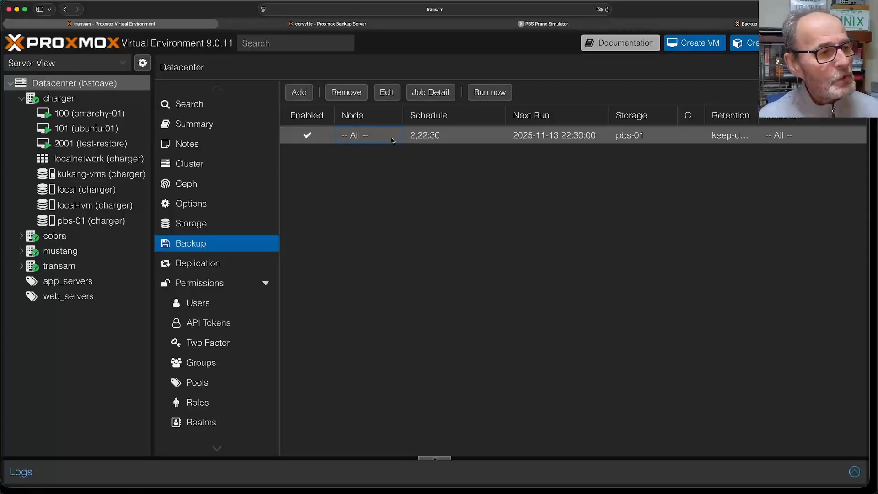
- Open the pbs-01 backup job (schedule 2,22:30, Snapshot mode, all VMs) in the Edit: Backup Job dialog
{"action": "double_click", "coordinate": [394, 140]}
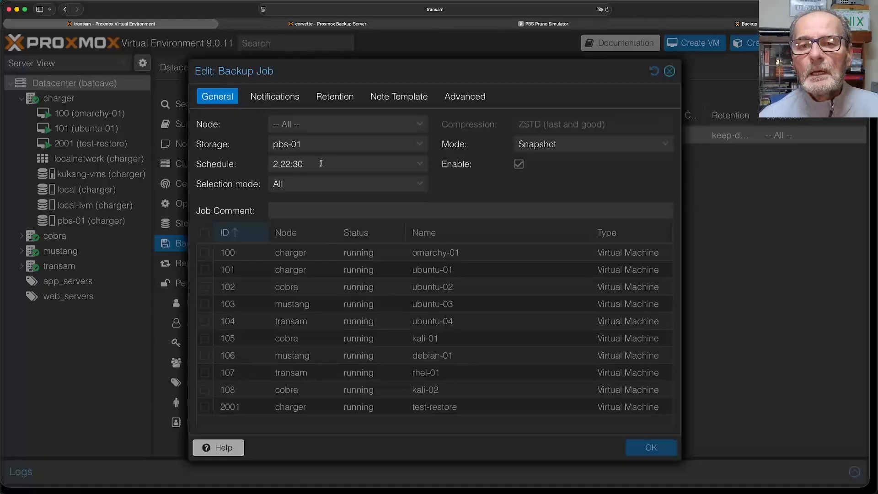
{"action": "left_click", "coordinate": [420, 165]}
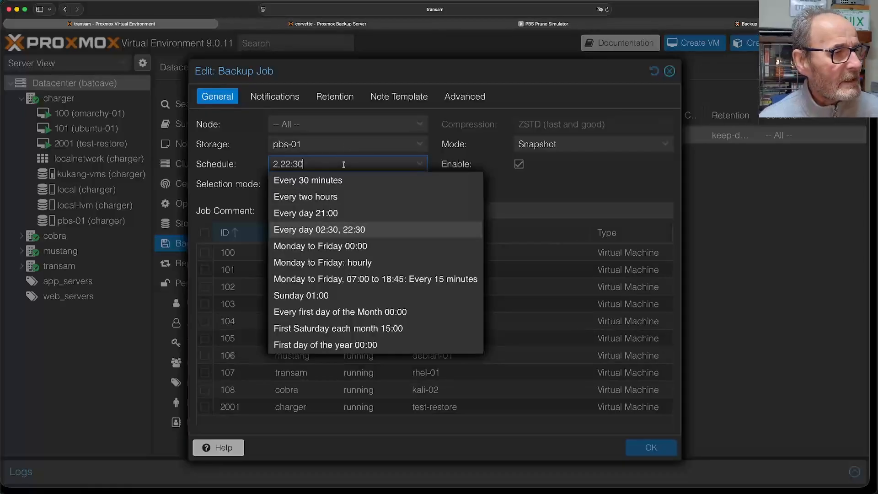
{"action": "key", "text": "BackSpace"}
{"action": "key", "text": "BackSpace"}
{"action": "key", "text": "BackSpace"}
{"action": "key", "text": "BackSpace"}
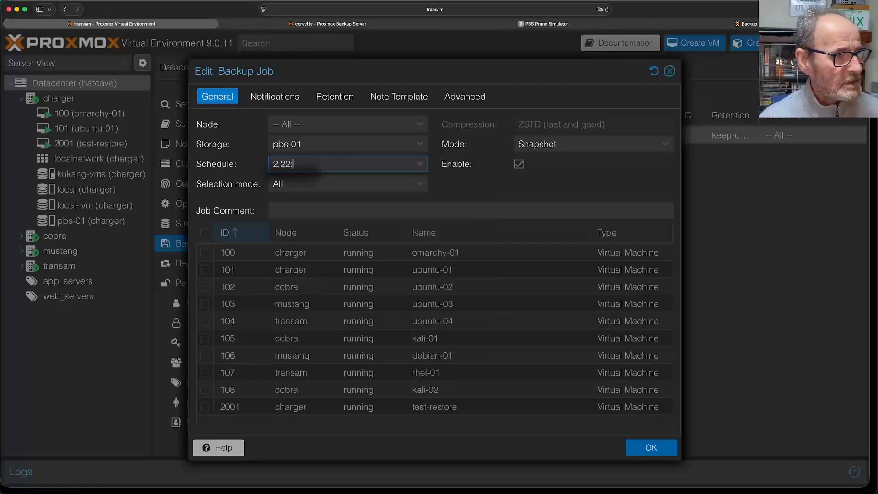
{"action": "key", "text": "BackSpace"}
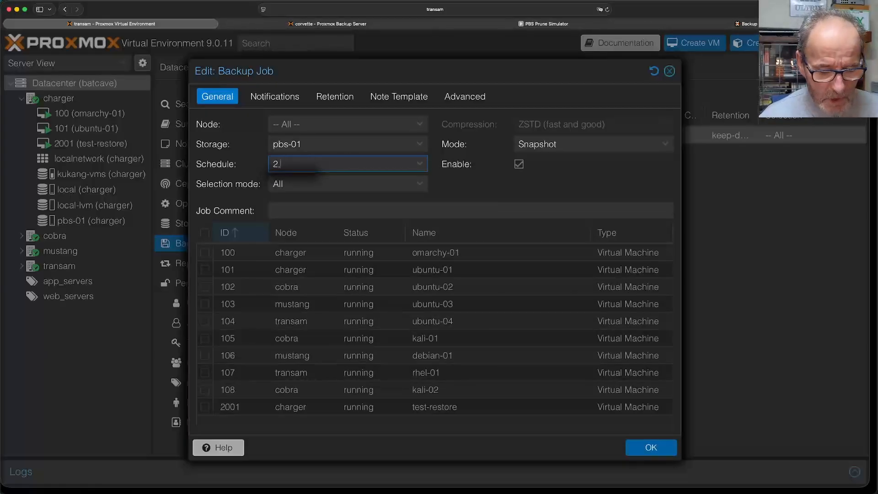
{"action": "type", "text": "20"}
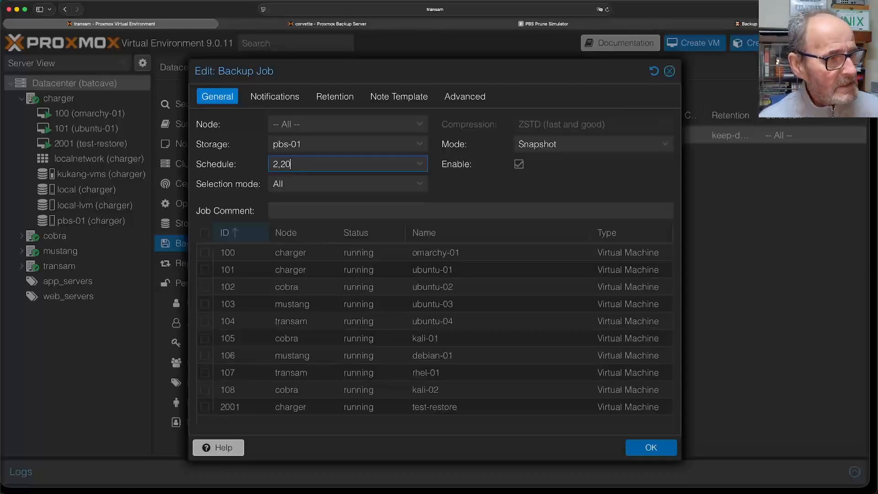
{"action": "type", "text": ":"}
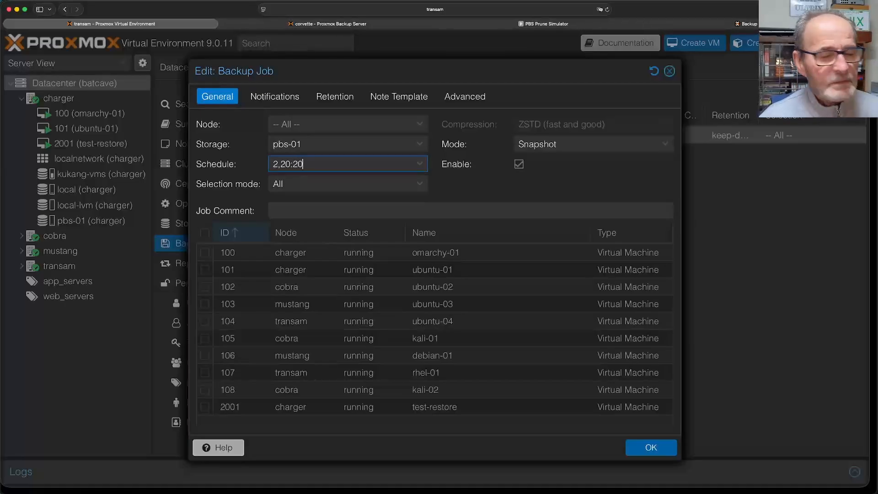
{"action": "type", "text": "20"}
{"action": "key", "text": "BackSpace"}
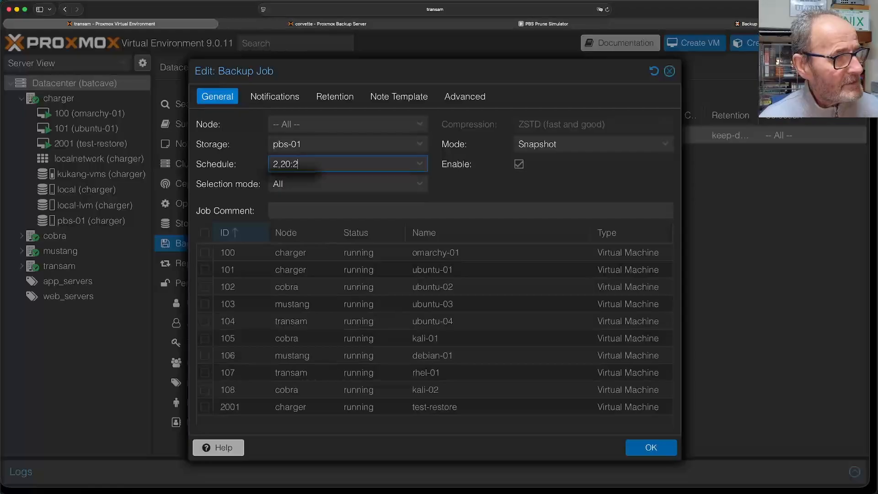
{"action": "type", "text": "30"}
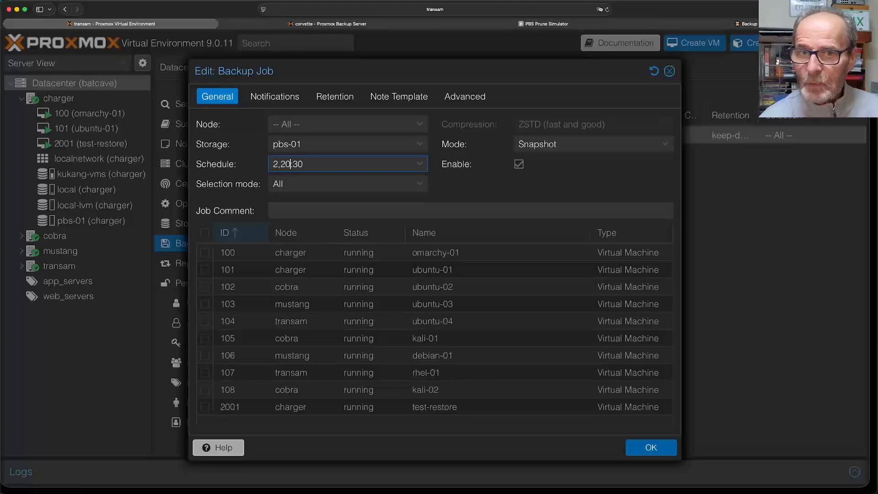
{"action": "key", "text": "BackSpace"}
{"action": "type", "text": "2"}
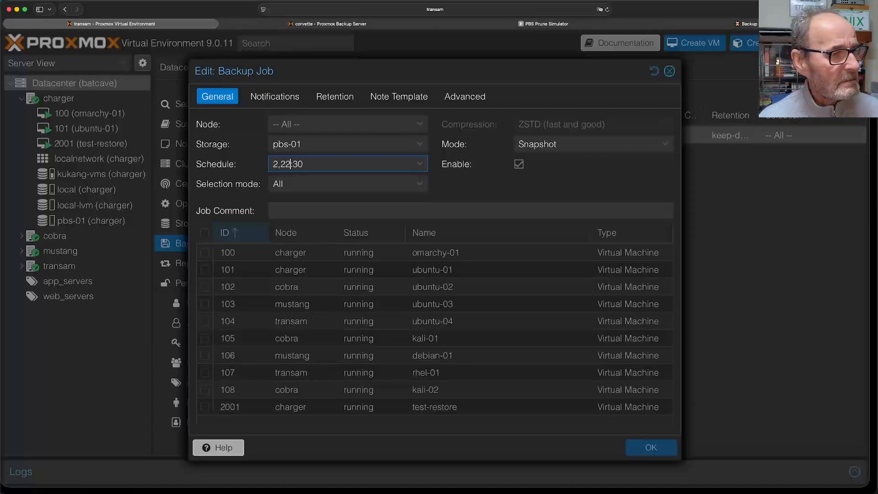
{"action": "left_click", "coordinate": [421, 165]}
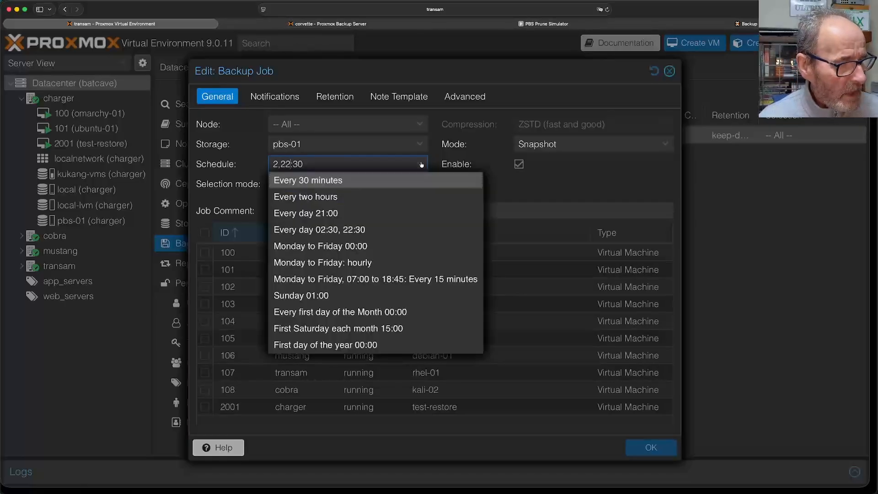
{"action": "left_click", "coordinate": [350, 263]}
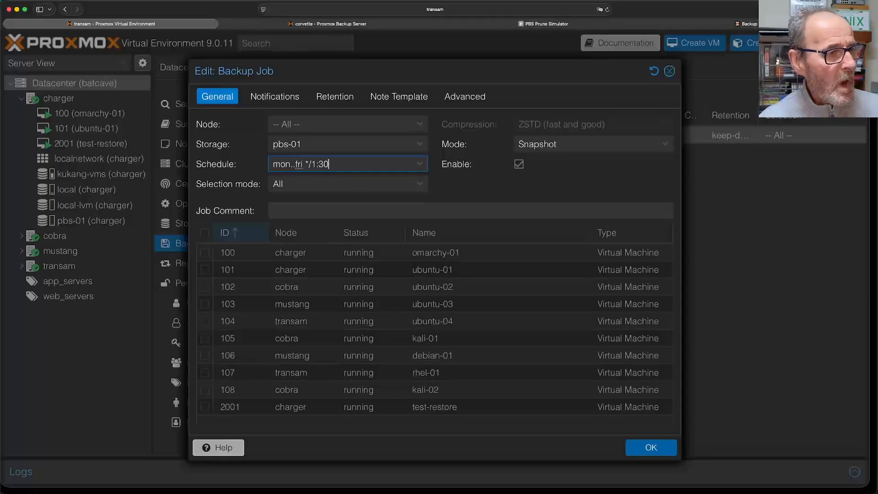
{"action": "key", "text": "BackSpace"}
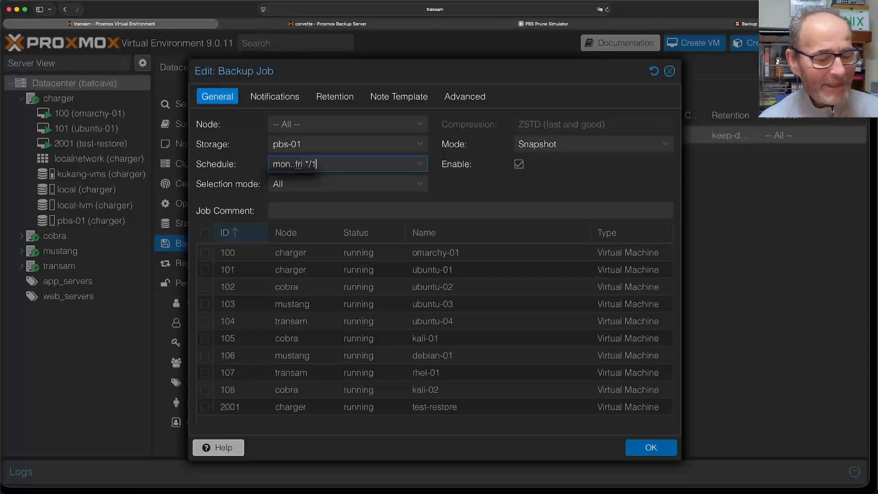
{"action": "left_click", "coordinate": [420, 165]}
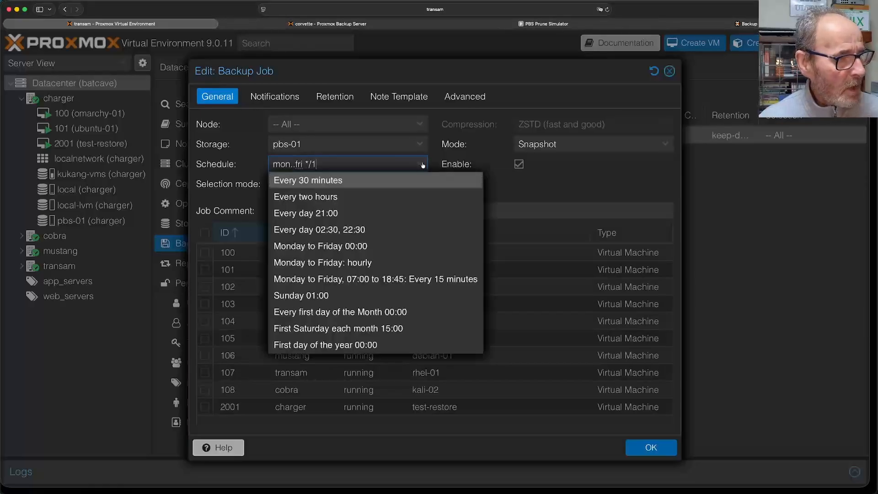
{"action": "left_click", "coordinate": [366, 229]}
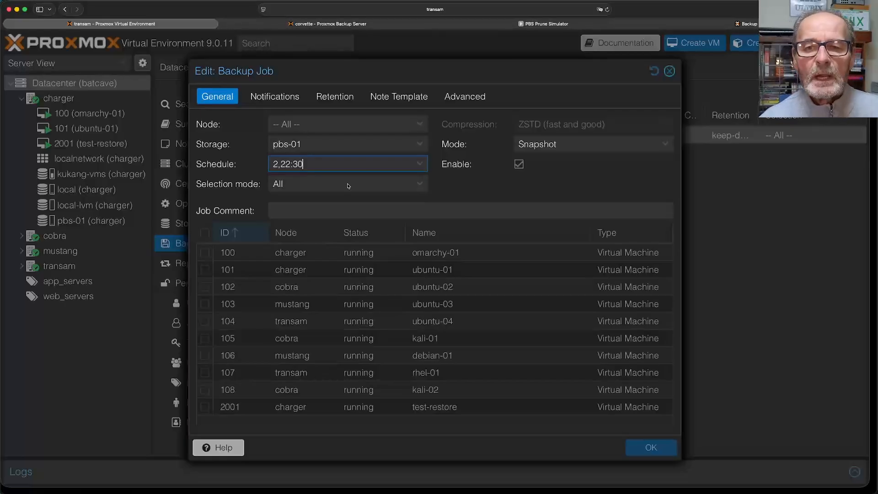
- Switch selection to Include selected VMs and tick omarchy-01, ubuntu-01, ubuntu-02 and ubuntu-03
{"action": "left_click", "coordinate": [421, 184]}
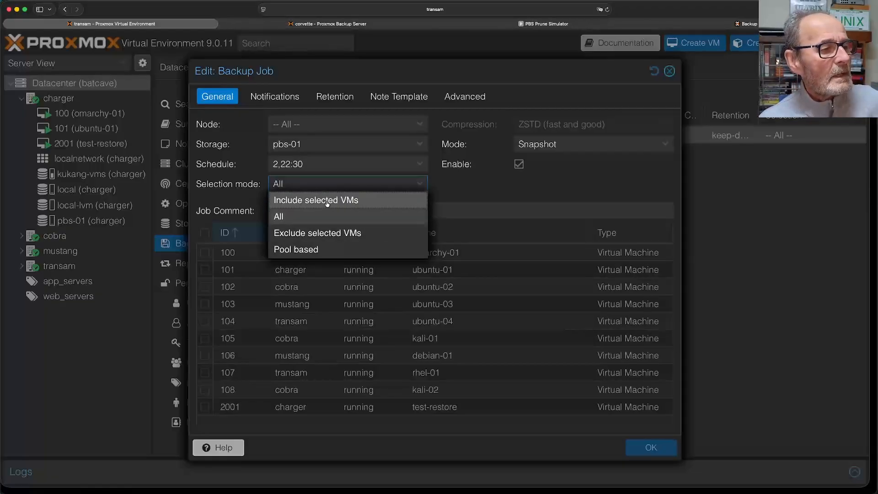
{"action": "left_click", "coordinate": [350, 204]}
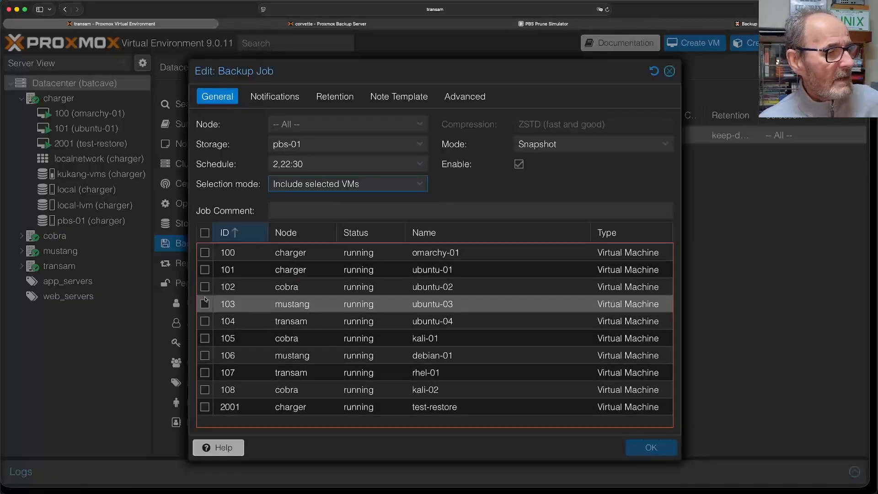
{"action": "left_click", "coordinate": [204, 253]}
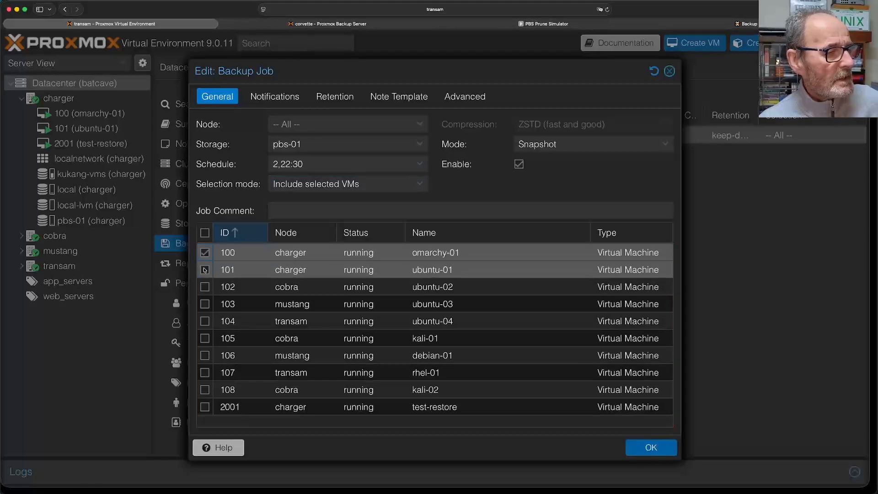
{"action": "left_click", "coordinate": [205, 270]}
{"action": "left_click", "coordinate": [204, 287]}
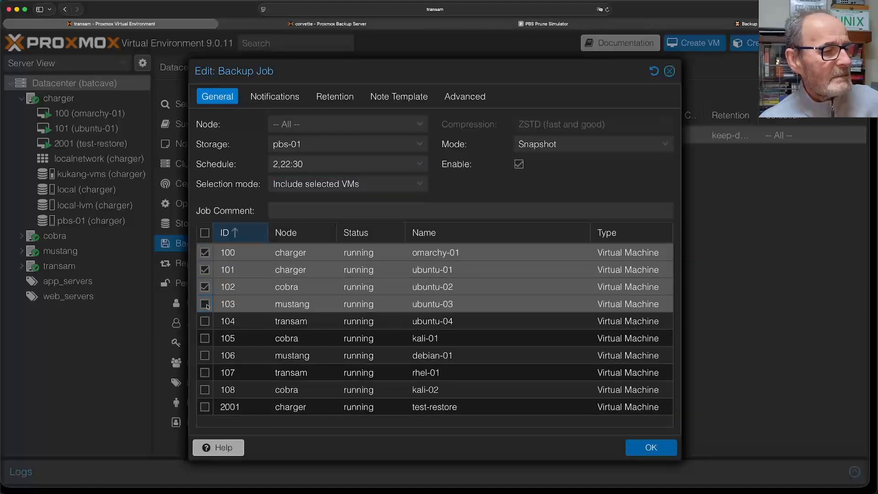
{"action": "left_click", "coordinate": [205, 304]}
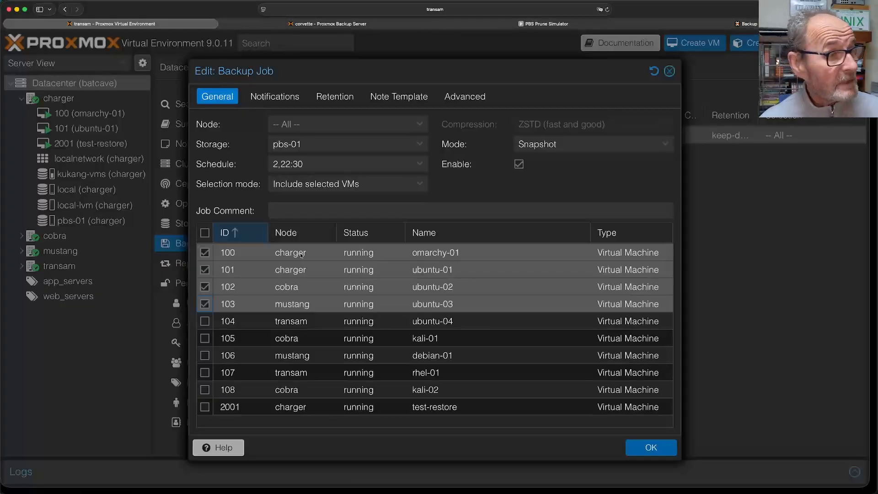
- Change selection mode to Exclude selected, then settle on All VMs
{"action": "left_click", "coordinate": [420, 184]}
{"action": "left_click", "coordinate": [389, 233]}
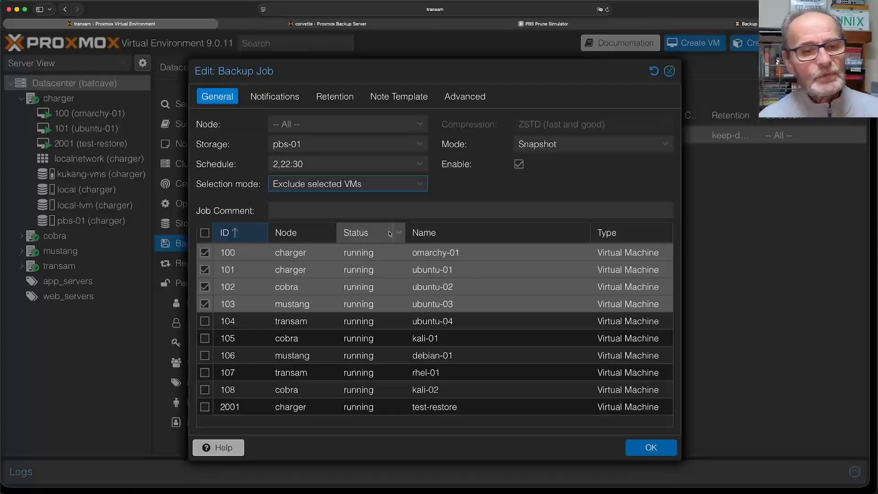
{"action": "left_click", "coordinate": [421, 186]}
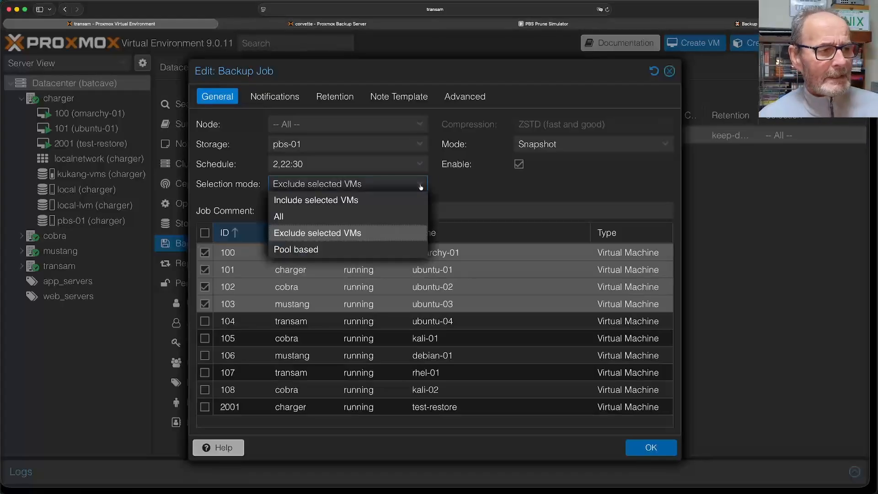
{"action": "left_click", "coordinate": [414, 217]}
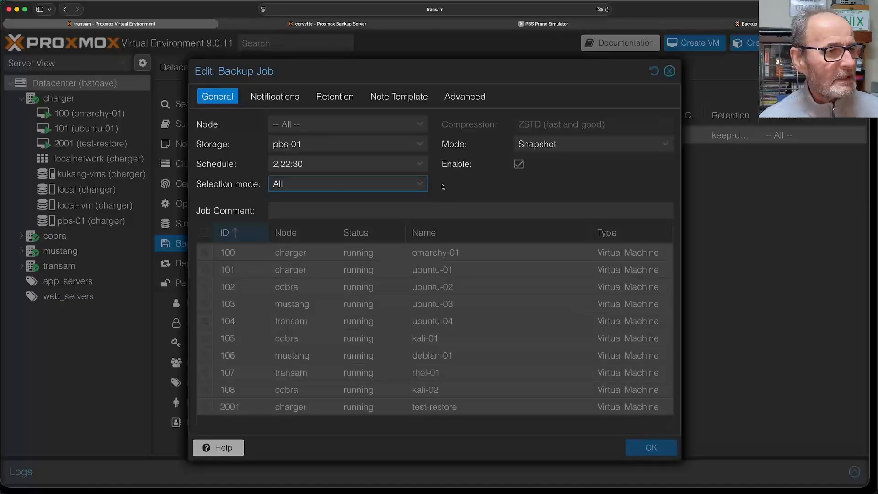
{"action": "left_click", "coordinate": [612, 146]}
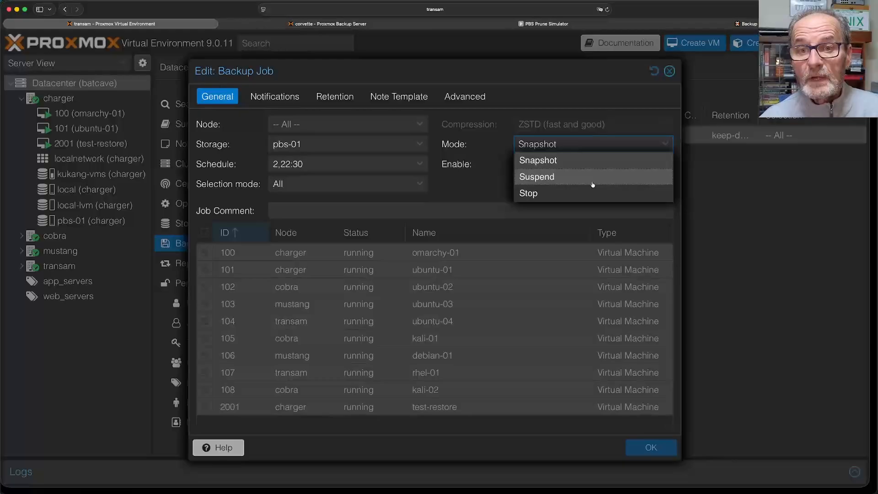
- Keep Snapshot as the backup mode and view the job's notification settings
{"action": "left_click", "coordinate": [568, 161]}
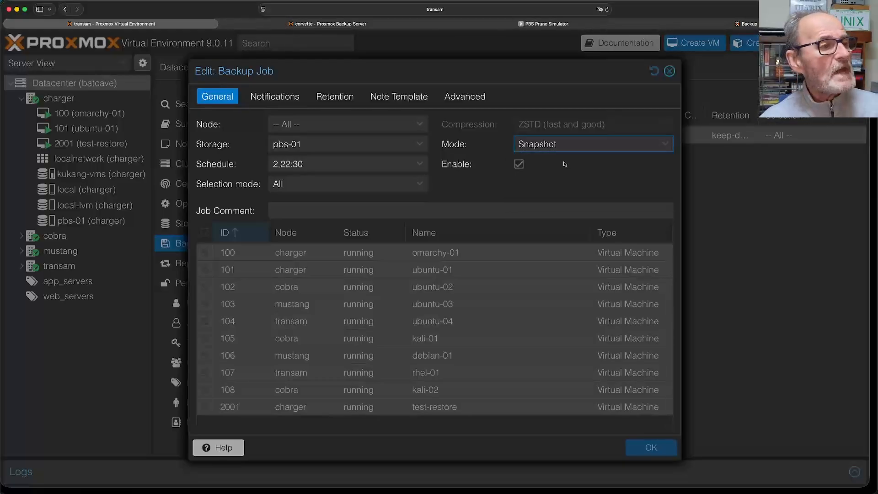
{"action": "left_click", "coordinate": [277, 99]}
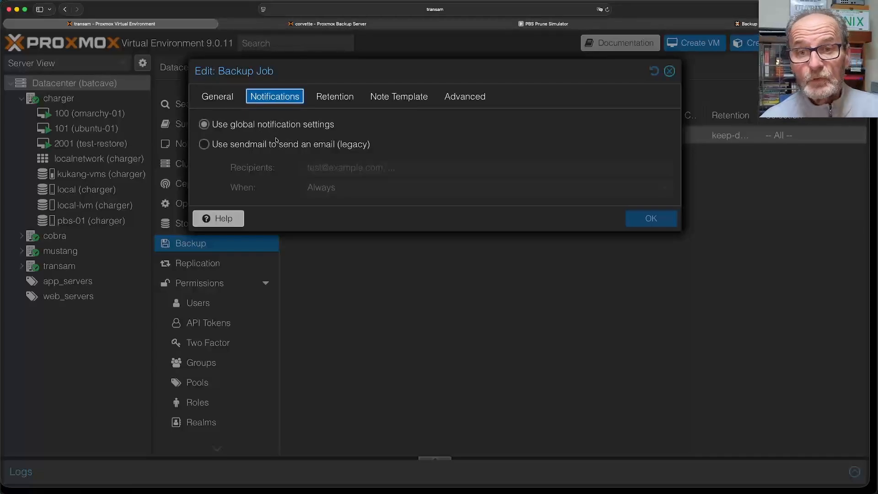
- Set notifications to legacy sendmail emails sent on failure only, then view retention
{"action": "left_click", "coordinate": [205, 145]}
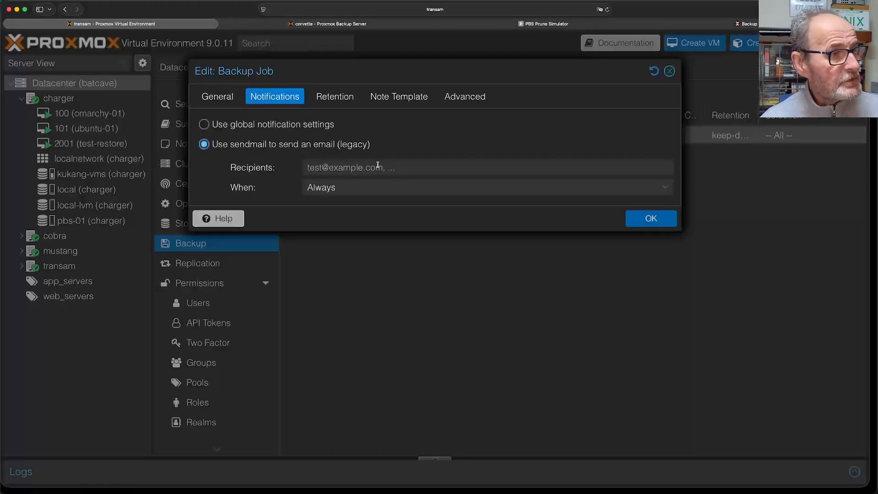
{"action": "left_click", "coordinate": [664, 190]}
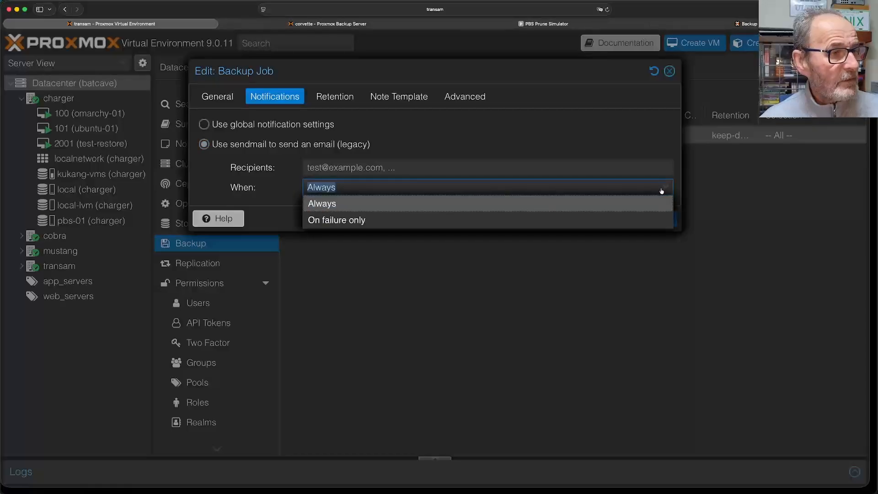
{"action": "left_click", "coordinate": [600, 225]}
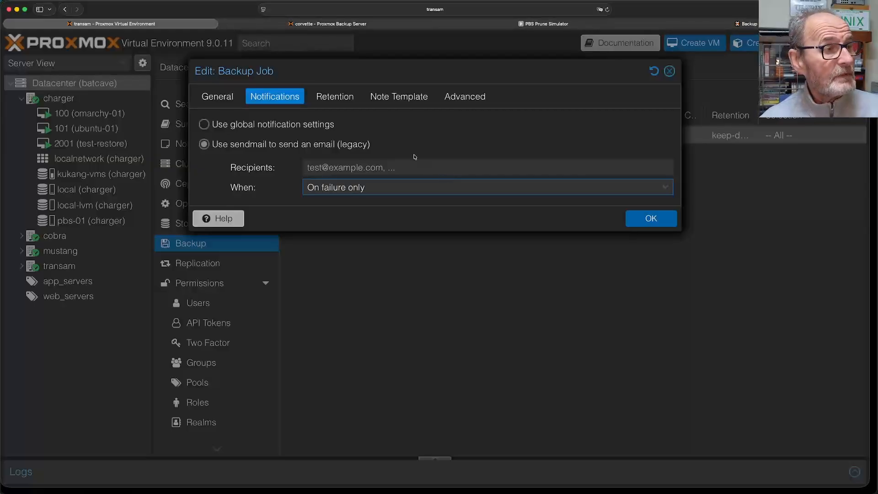
{"action": "left_click", "coordinate": [338, 98]}
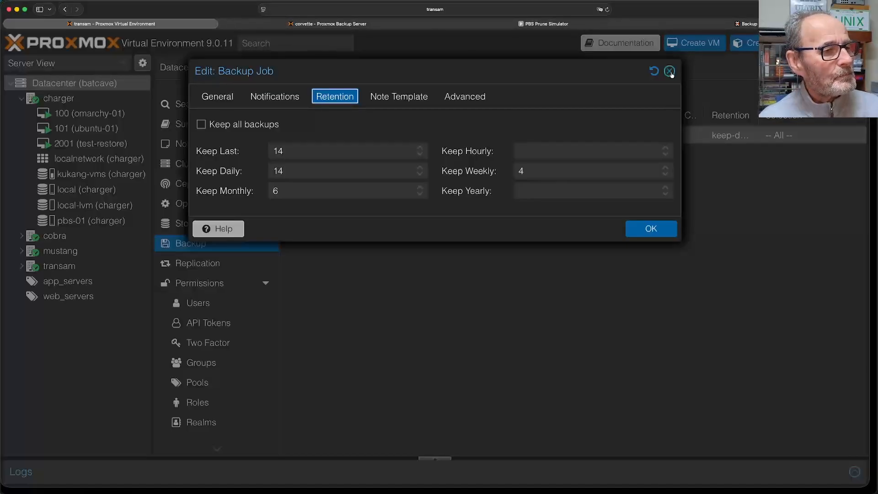
- Review the job's Advanced options and close the backup job editor
{"action": "left_click", "coordinate": [456, 100]}
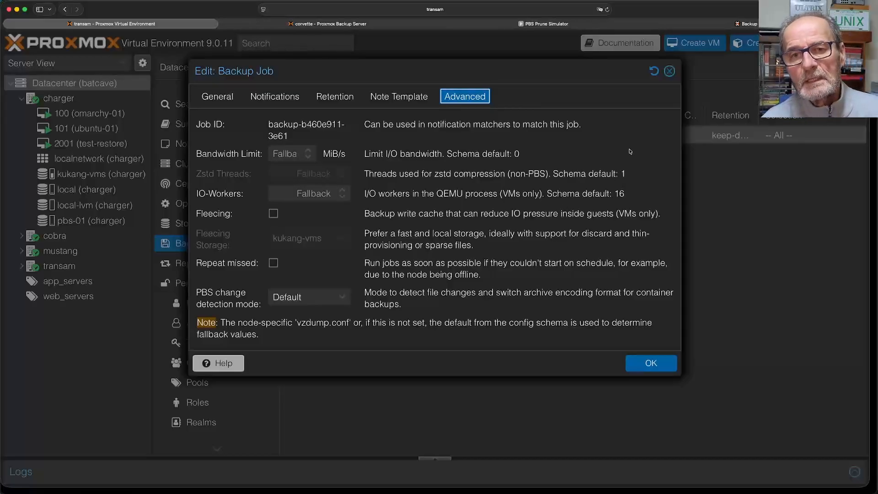
{"action": "left_click", "coordinate": [669, 72]}
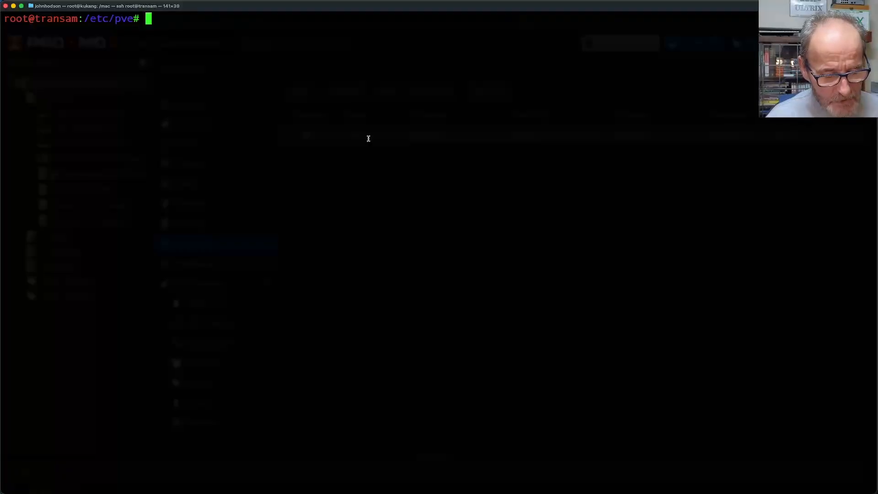
- List the backup job config with cat jobs.cfg, then switch to the PBS Prune Simulator tab
{"action": "type", "text": "cat job"}
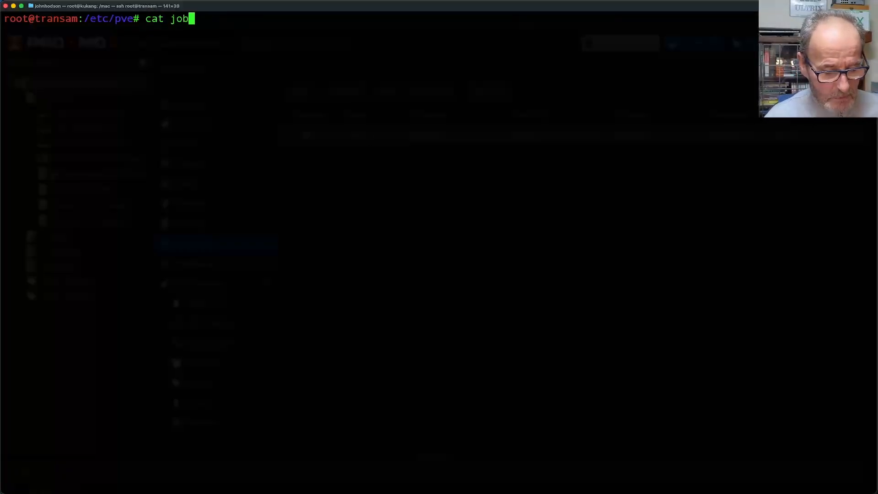
{"action": "type", "text": "s.cfg"}
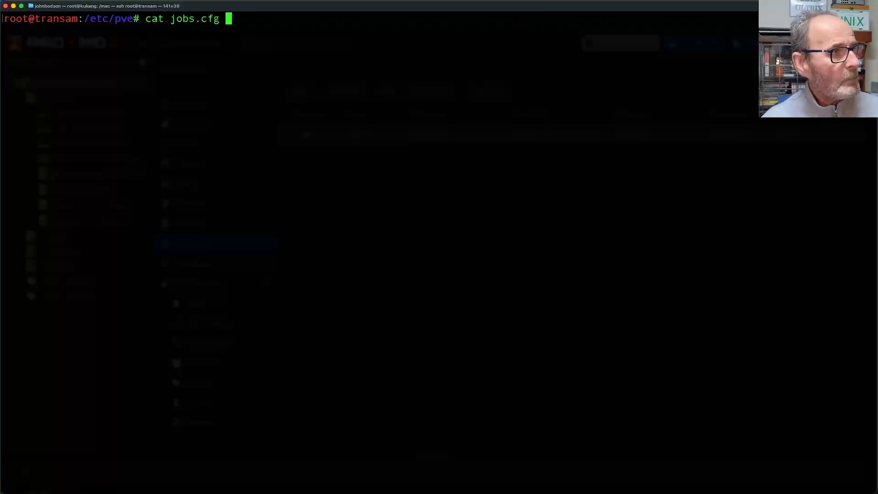
{"action": "key", "text": "Return"}
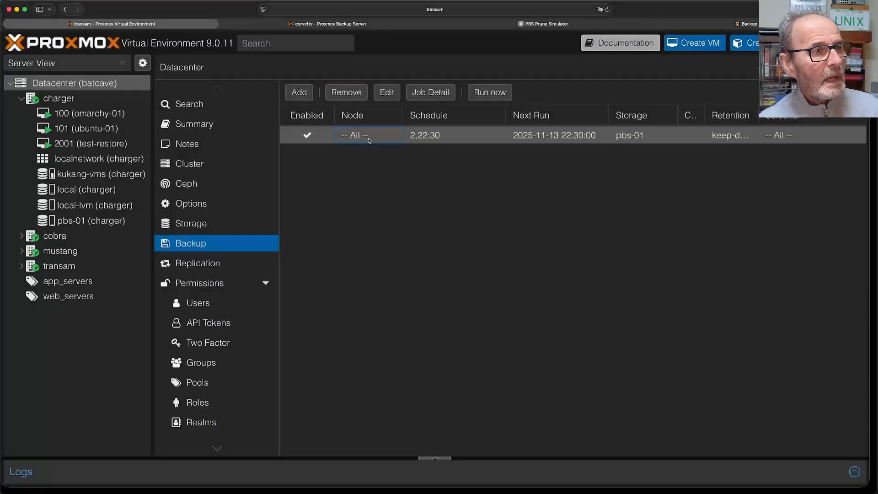
{"action": "key", "text": "super+3"}
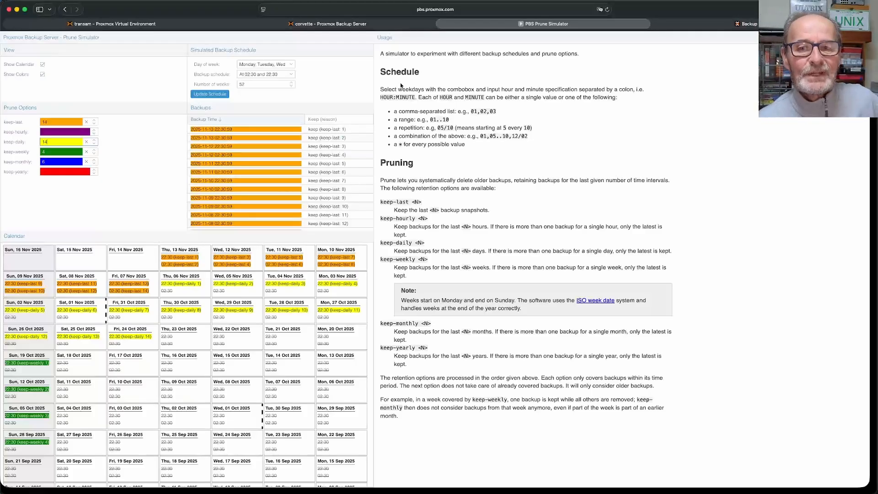
- Reload the PBS Prune Simulator page and set Day of week to all weekdays
{"action": "left_click", "coordinate": [473, 9]}
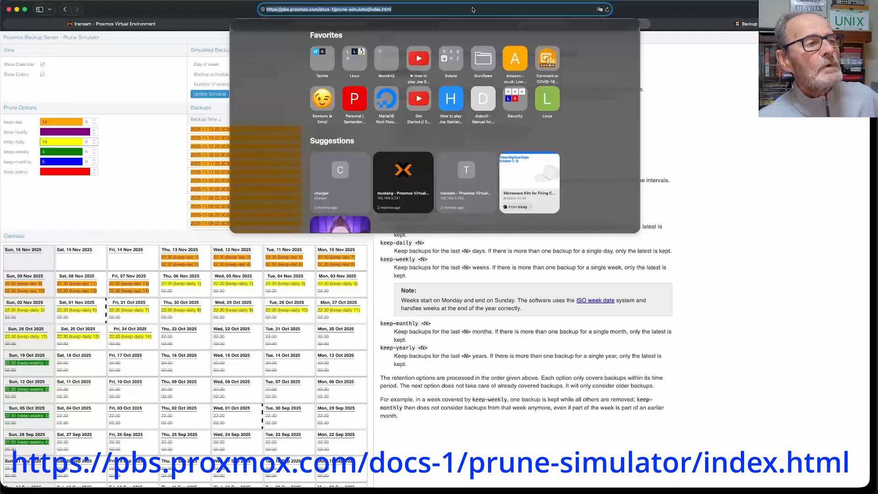
{"action": "key", "text": "Return"}
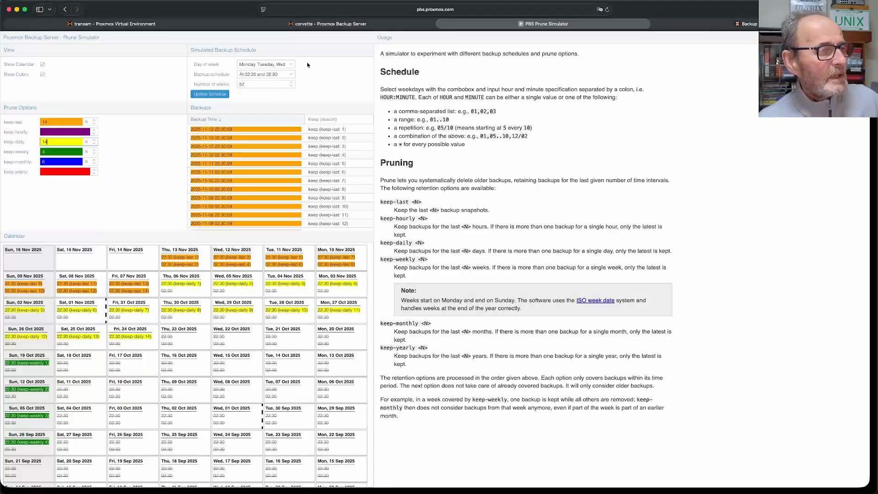
{"action": "left_click", "coordinate": [291, 65]}
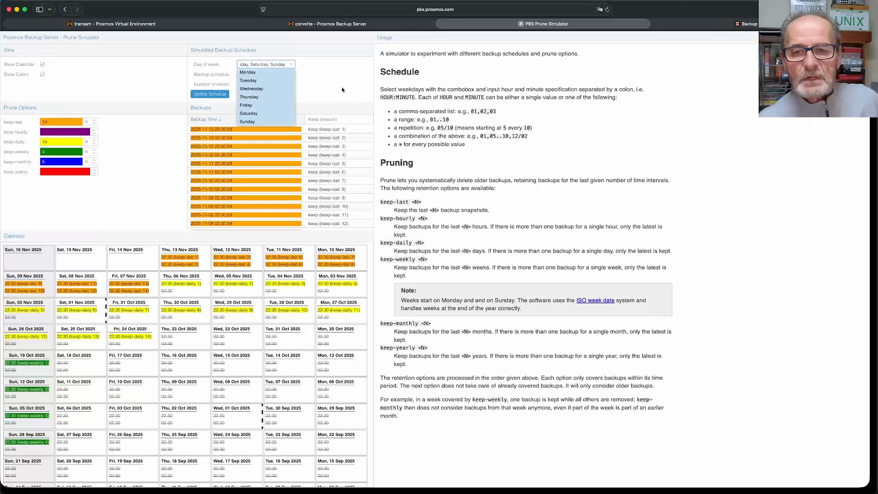
{"action": "left_click", "coordinate": [264, 121]}
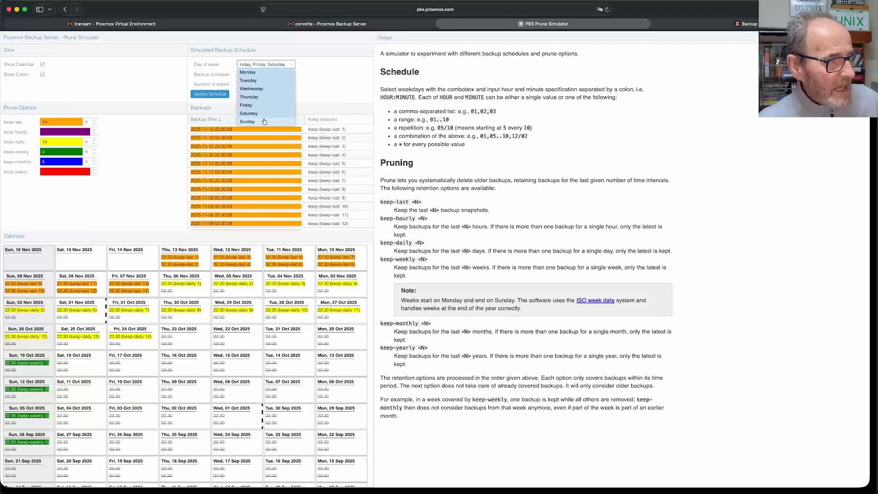
{"action": "left_click", "coordinate": [263, 113]}
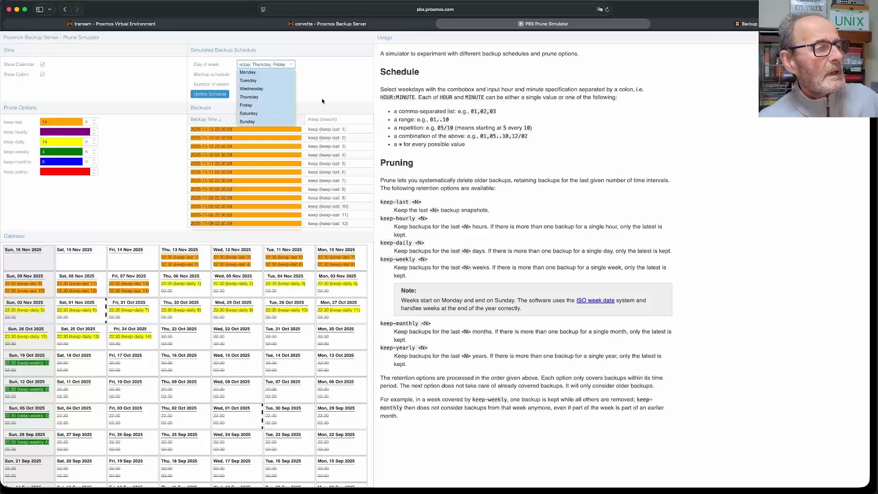
{"action": "left_click", "coordinate": [338, 80]}
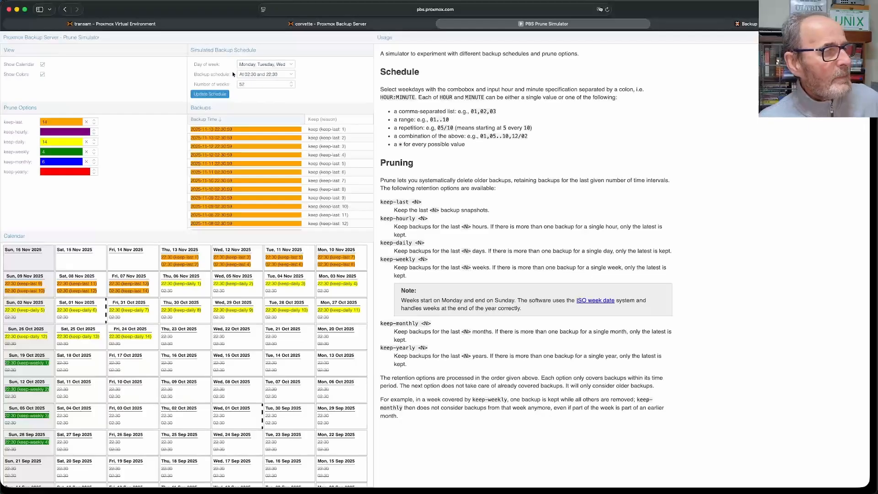
- Choose the 'At 02:30 and 22:30' backup schedule, keeping 52 weeks
{"action": "left_click", "coordinate": [292, 74]}
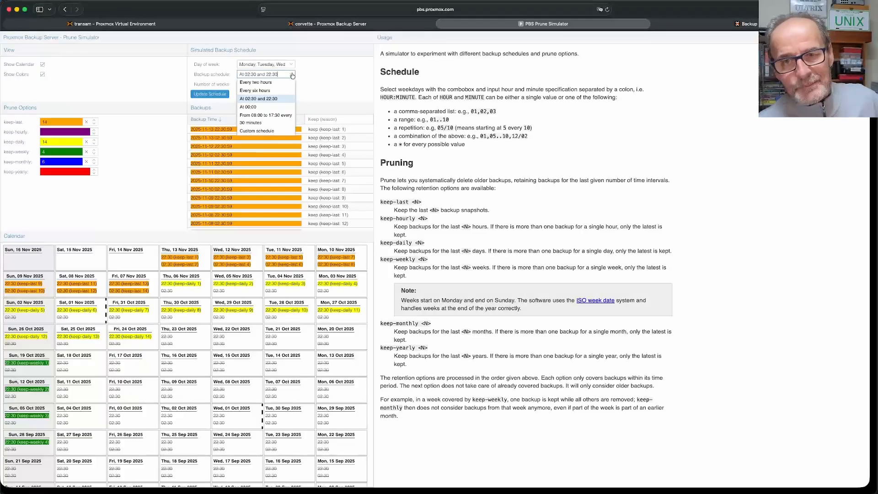
{"action": "left_click", "coordinate": [341, 78]}
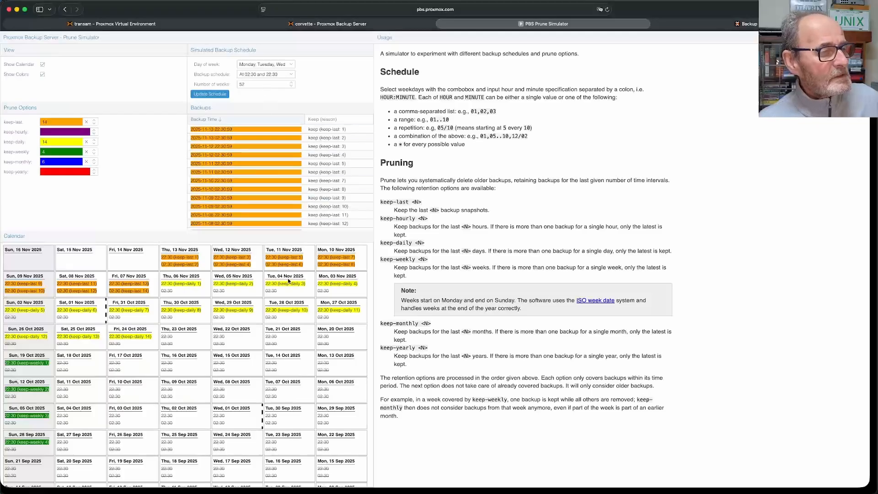
{"action": "scroll", "coordinate": [272, 319], "scroll_direction": "down", "scroll_amount": 15}
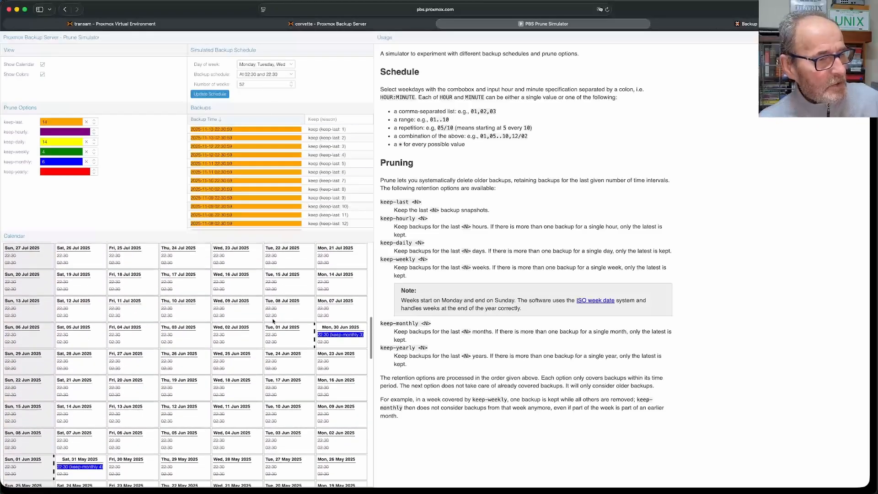
{"action": "scroll", "coordinate": [273, 321], "scroll_direction": "up", "scroll_amount": 15}
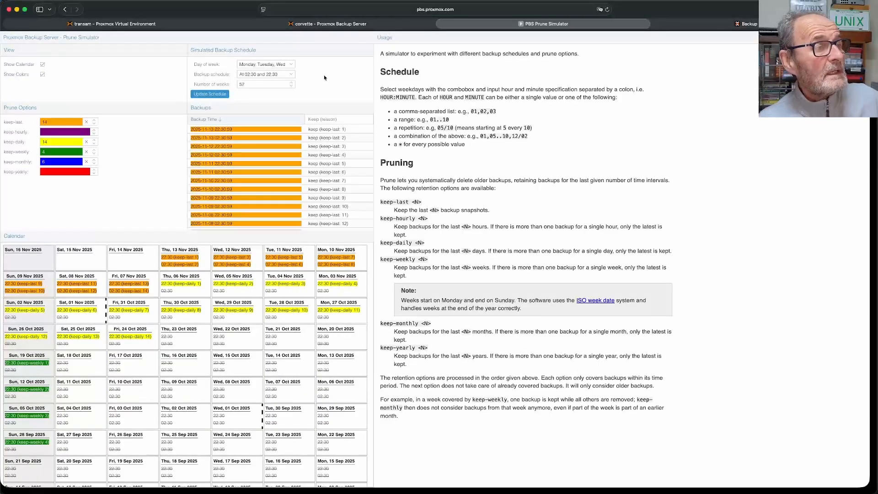
{"action": "left_click", "coordinate": [212, 96]}
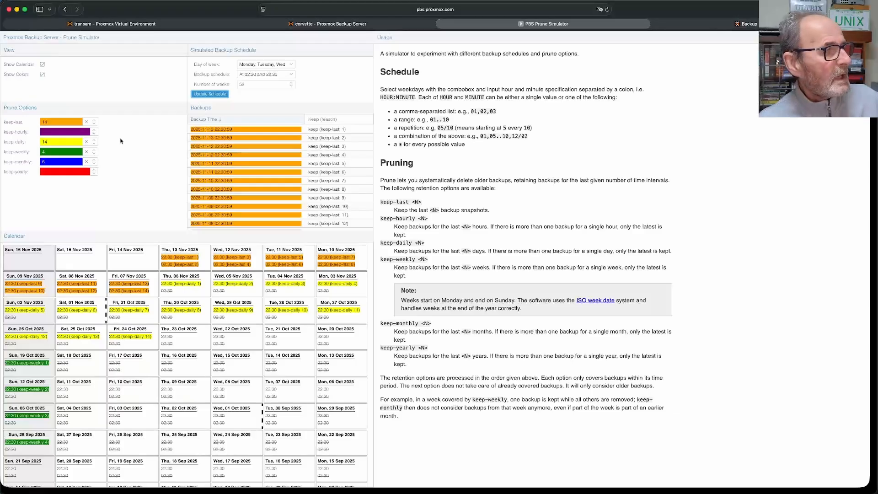
- Try keep-last values 15 and 16, then return keep-last to 14
{"action": "left_click", "coordinate": [96, 121]}
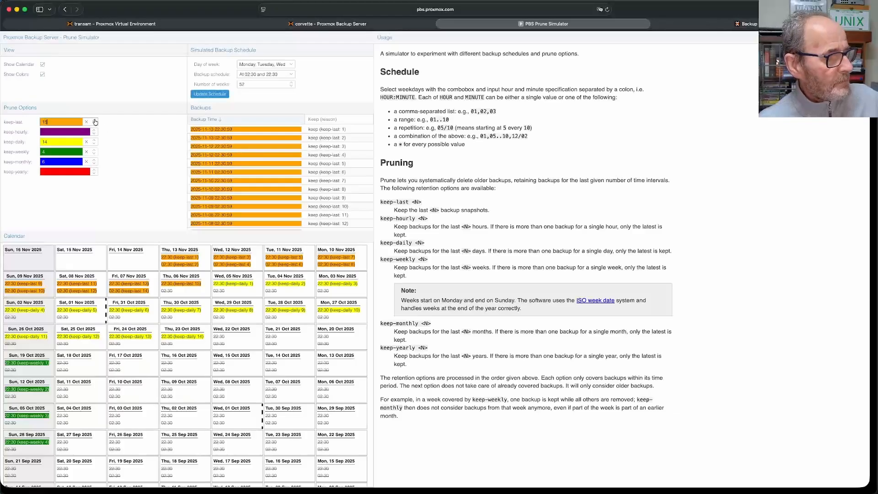
{"action": "left_click", "coordinate": [96, 122]}
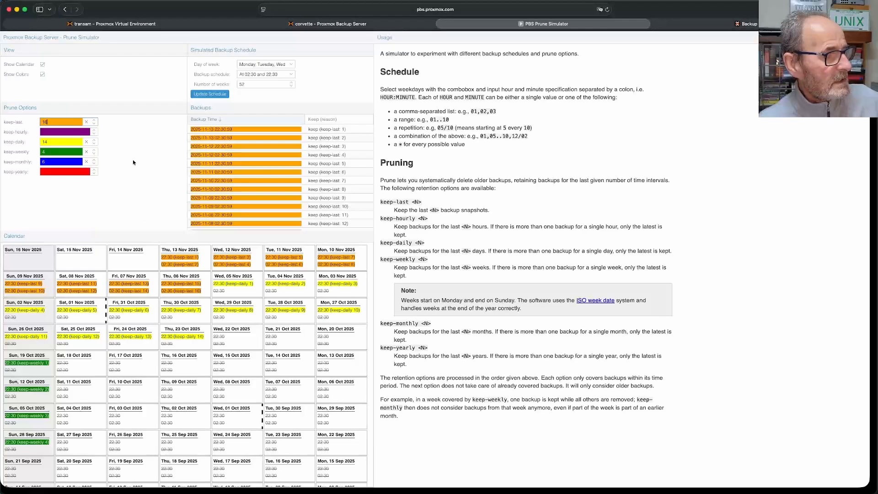
{"action": "left_click", "coordinate": [95, 126]}
{"action": "left_click", "coordinate": [95, 126]}
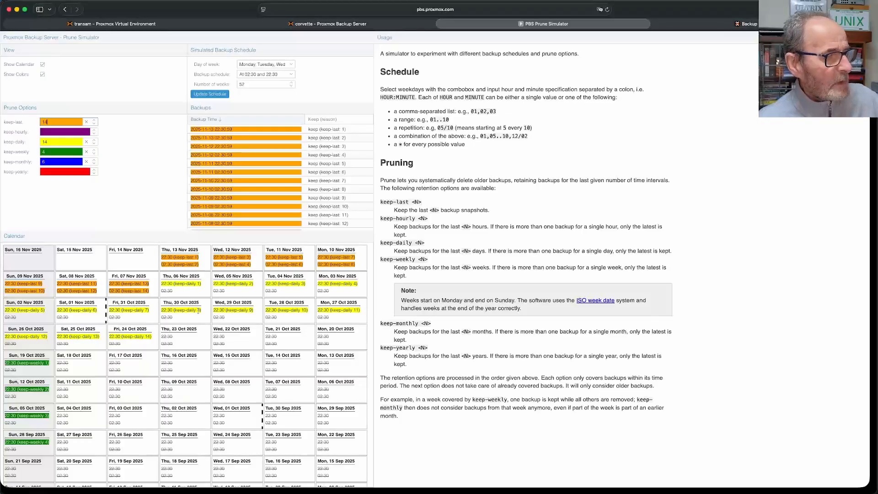
- Scroll through the simulated calendar, then bring up the terminal's jobs.cfg with matching retention
{"action": "scroll", "coordinate": [198, 308], "scroll_direction": "down", "scroll_amount": 1}
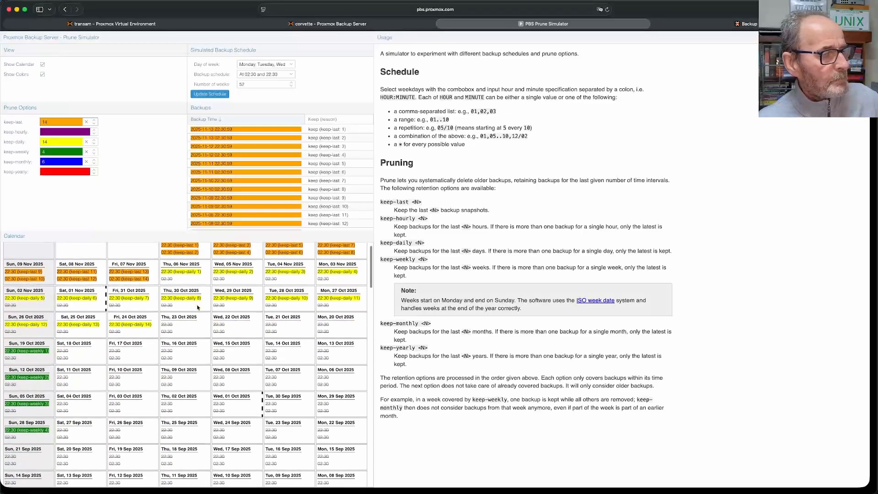
{"action": "scroll", "coordinate": [191, 281], "scroll_direction": "down", "scroll_amount": 5}
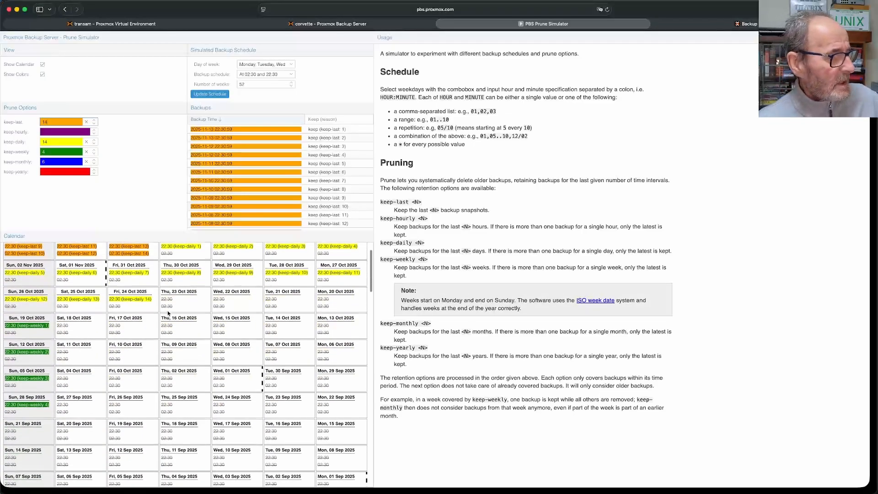
{"action": "scroll", "coordinate": [148, 316], "scroll_direction": "down", "scroll_amount": 2}
{"action": "scroll", "coordinate": [92, 289], "scroll_direction": "up", "scroll_amount": 2}
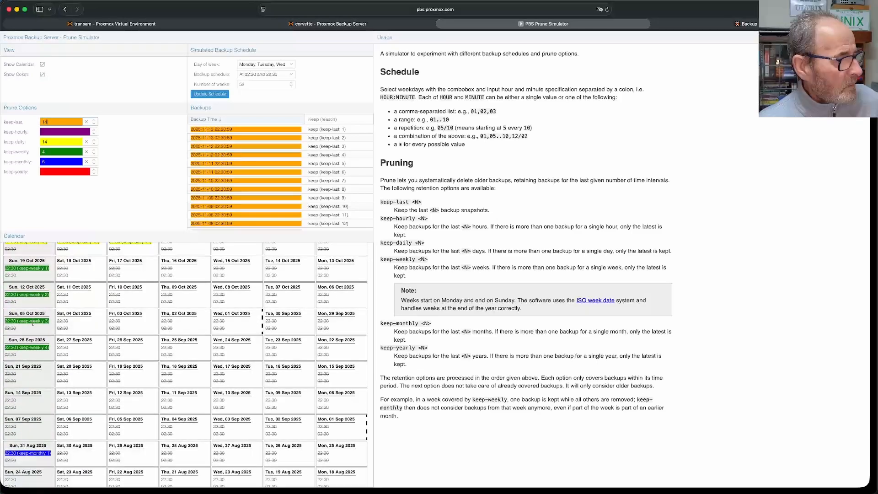
{"action": "scroll", "coordinate": [87, 326], "scroll_direction": "down", "scroll_amount": 11}
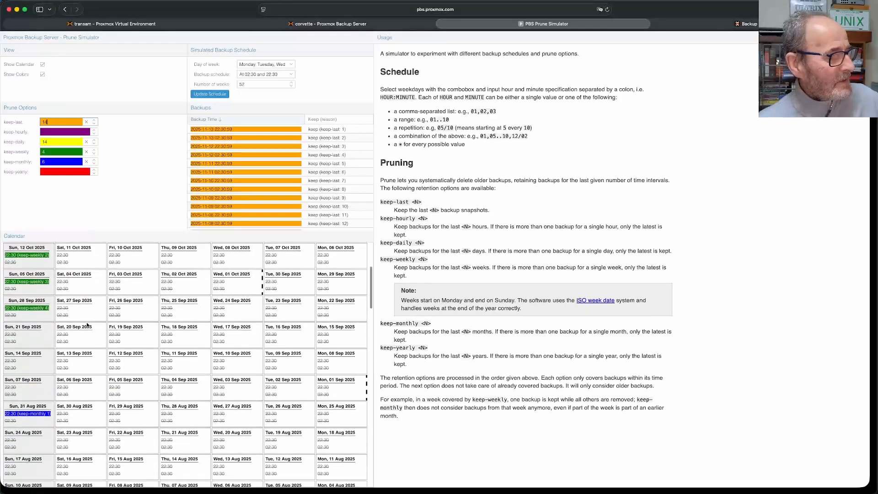
{"action": "scroll", "coordinate": [86, 325], "scroll_direction": "down", "scroll_amount": 6}
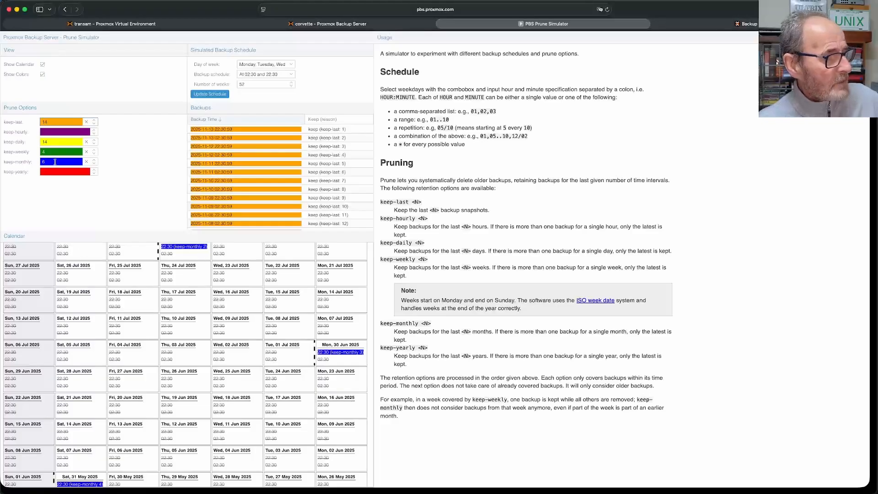
{"action": "scroll", "coordinate": [82, 246], "scroll_direction": "up", "scroll_amount": 12}
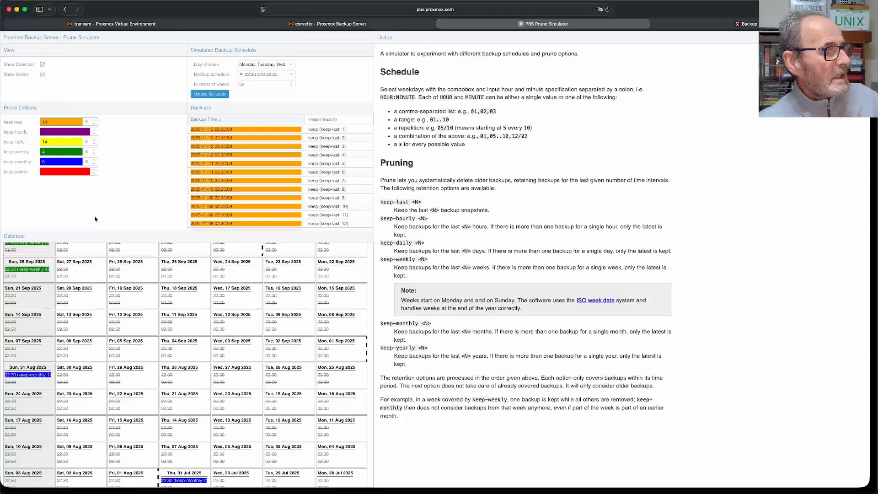
{"action": "scroll", "coordinate": [91, 256], "scroll_direction": "up", "scroll_amount": 6}
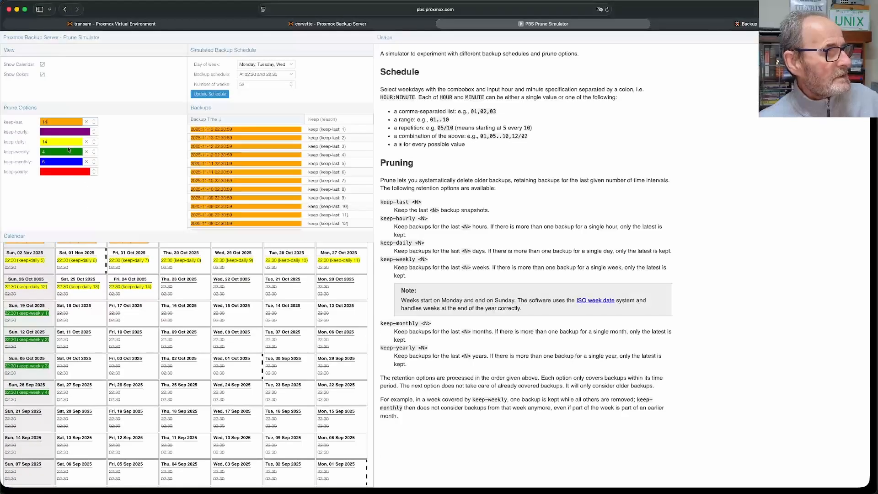
{"action": "scroll", "coordinate": [136, 355], "scroll_direction": "up", "scroll_amount": 3}
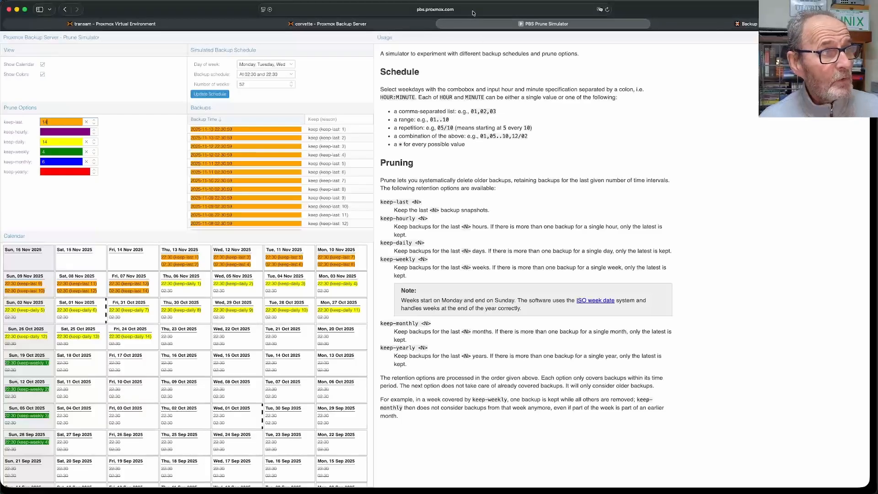
{"action": "left_click", "coordinate": [188, 23]}
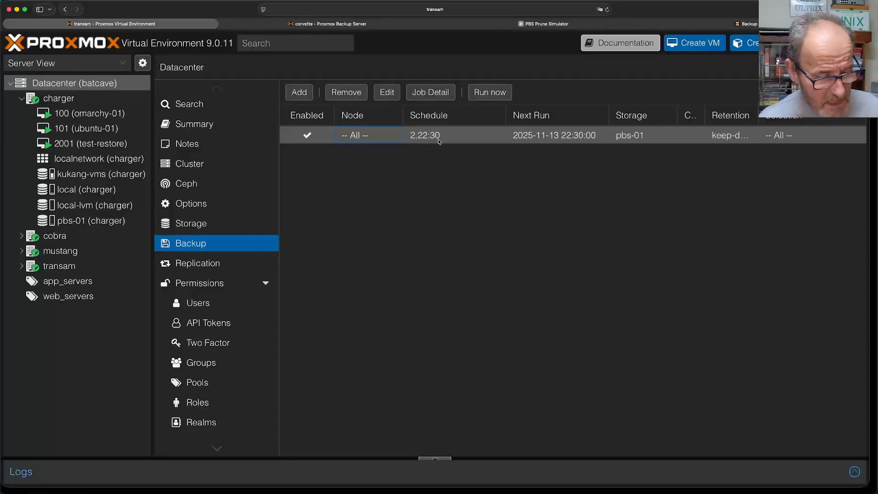
{"action": "key", "text": "super+Tab"}
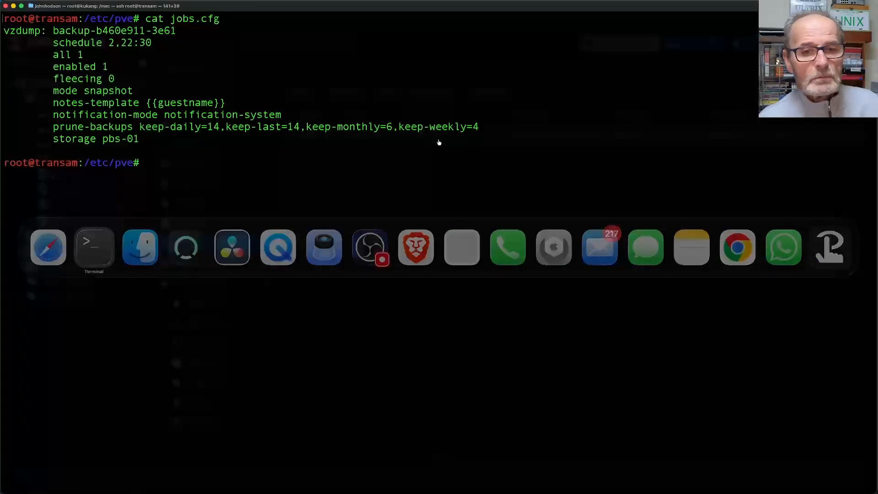